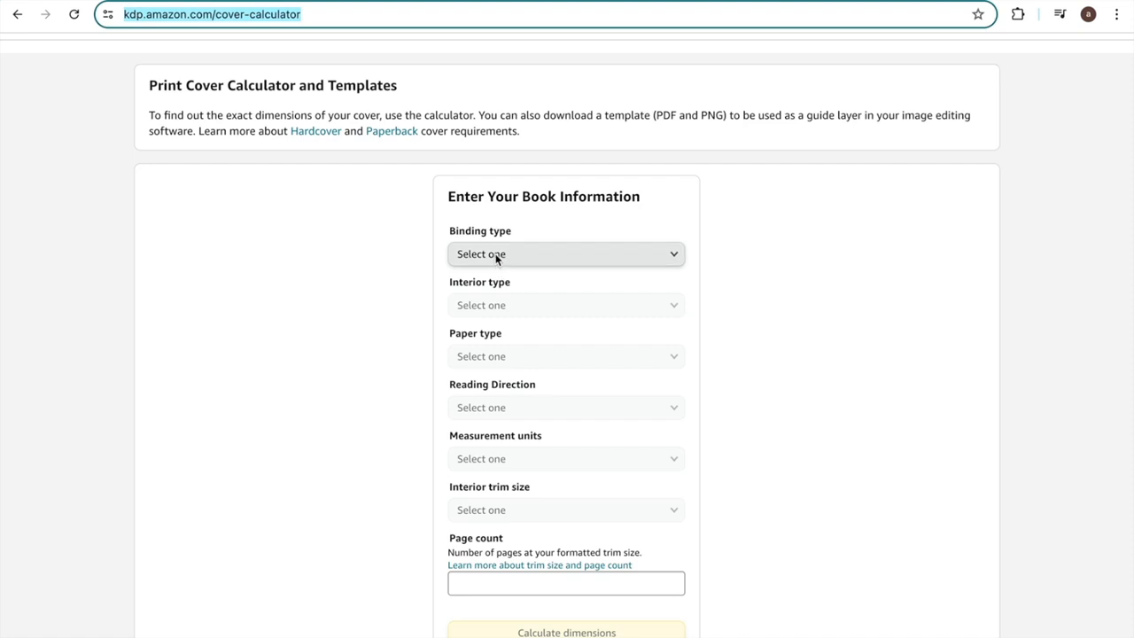
# Step: Set the book's binding type to Paperback, interior type to Standard color and paper type to White paper
pyautogui.click(497, 256)
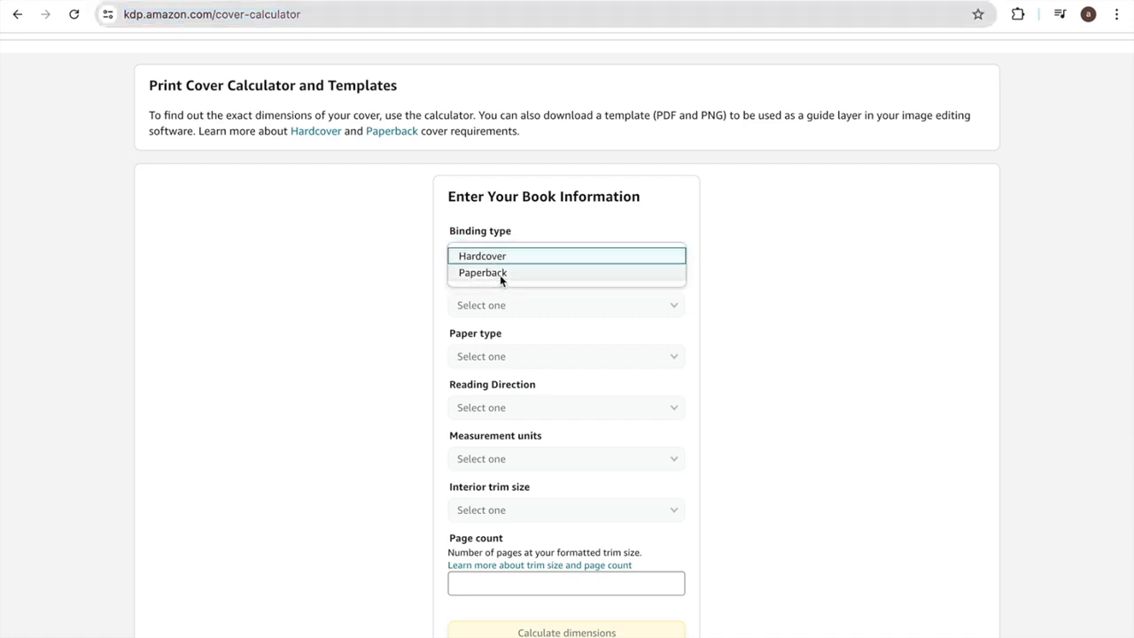
pyautogui.click(500, 274)
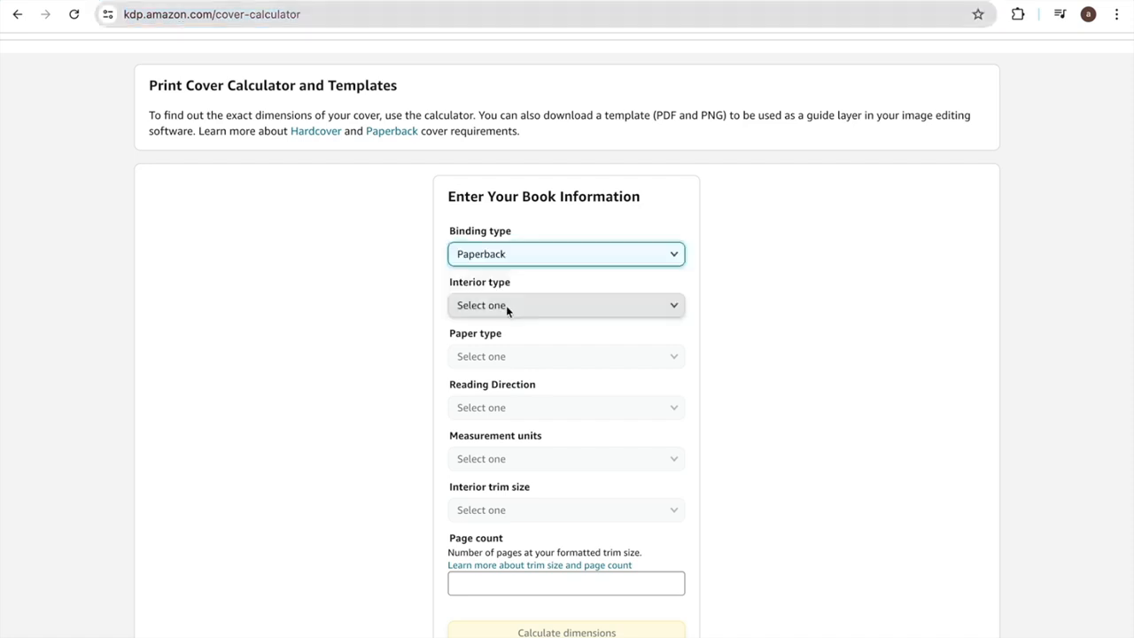
pyautogui.click(506, 304)
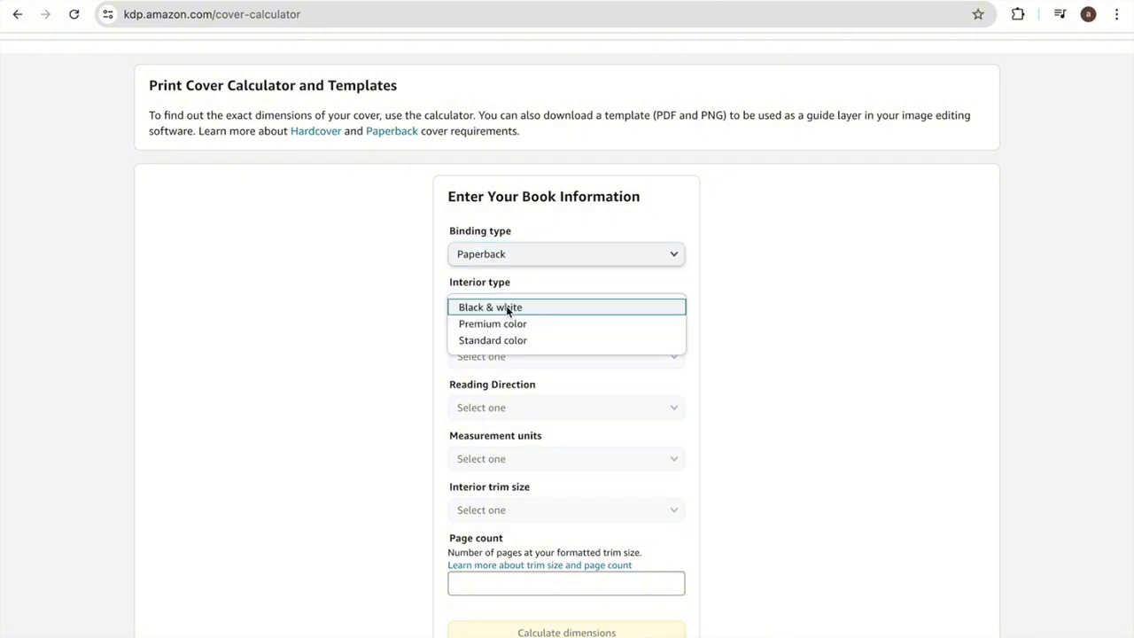
pyautogui.click(517, 347)
pyautogui.click(517, 357)
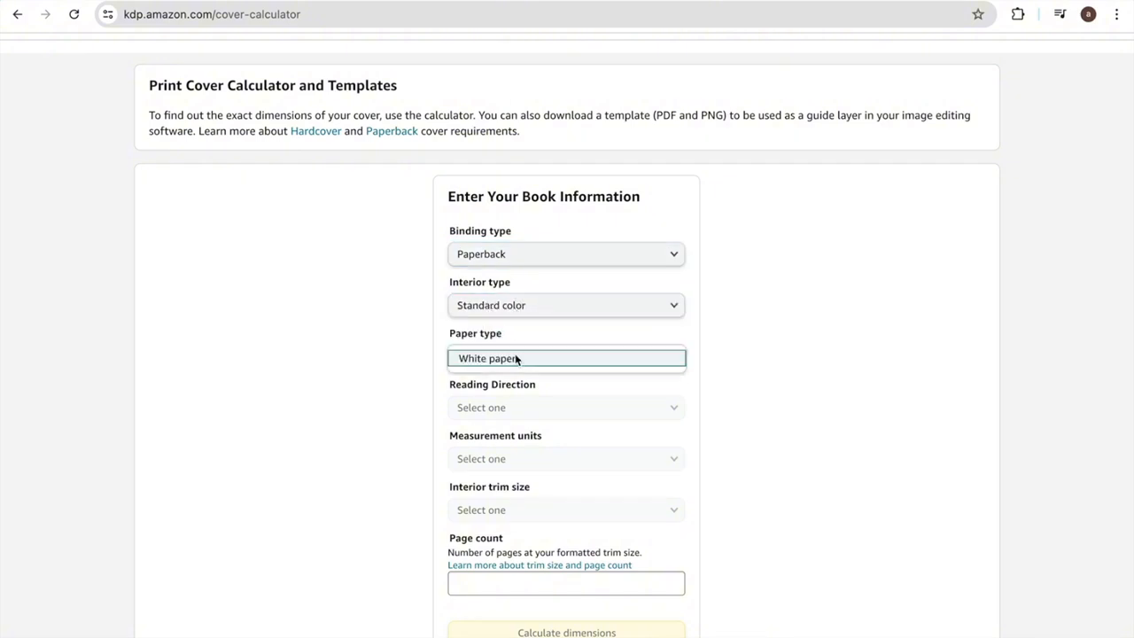
pyautogui.click(515, 358)
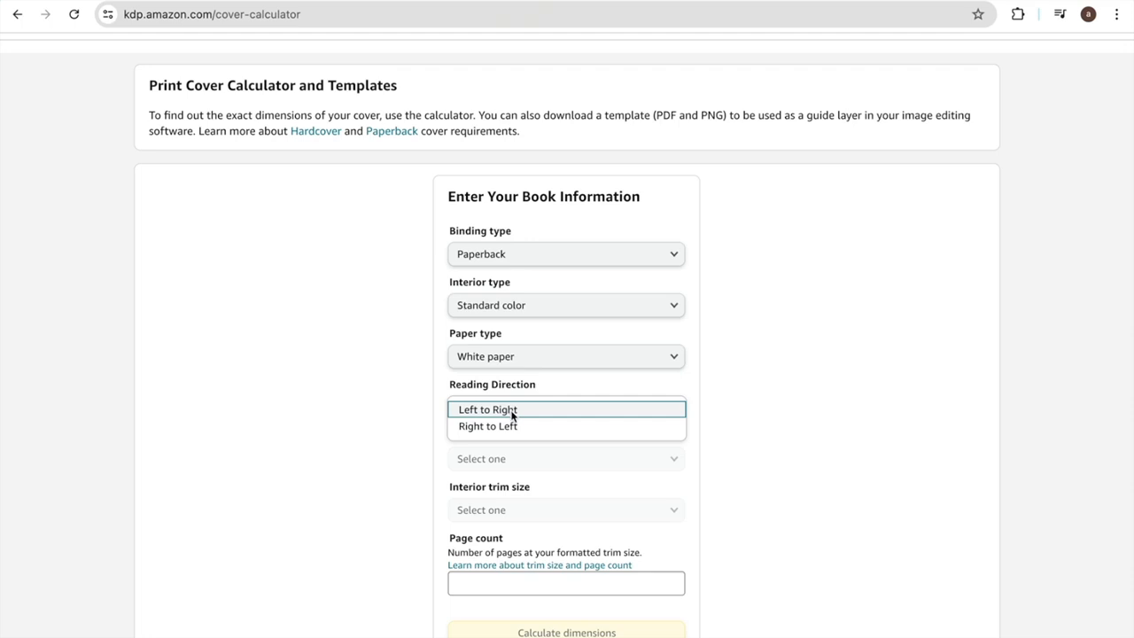
# Step: Set the reading direction to Left to Right, measurement units to Inches and interior trim size to 6 x 9 in
pyautogui.click(512, 411)
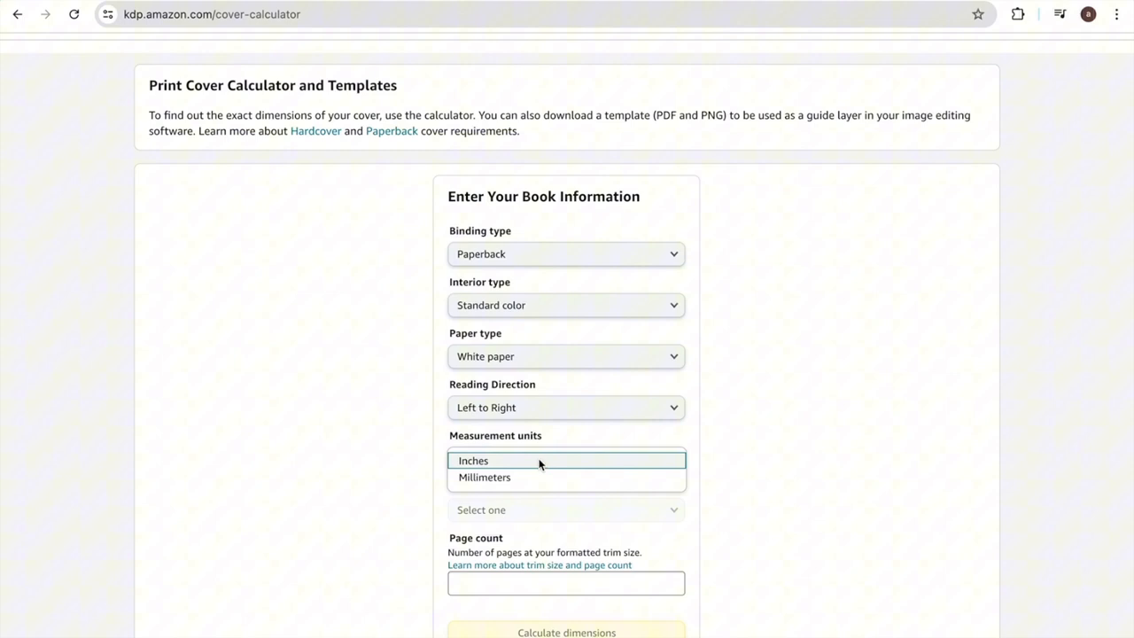
pyautogui.click(474, 460)
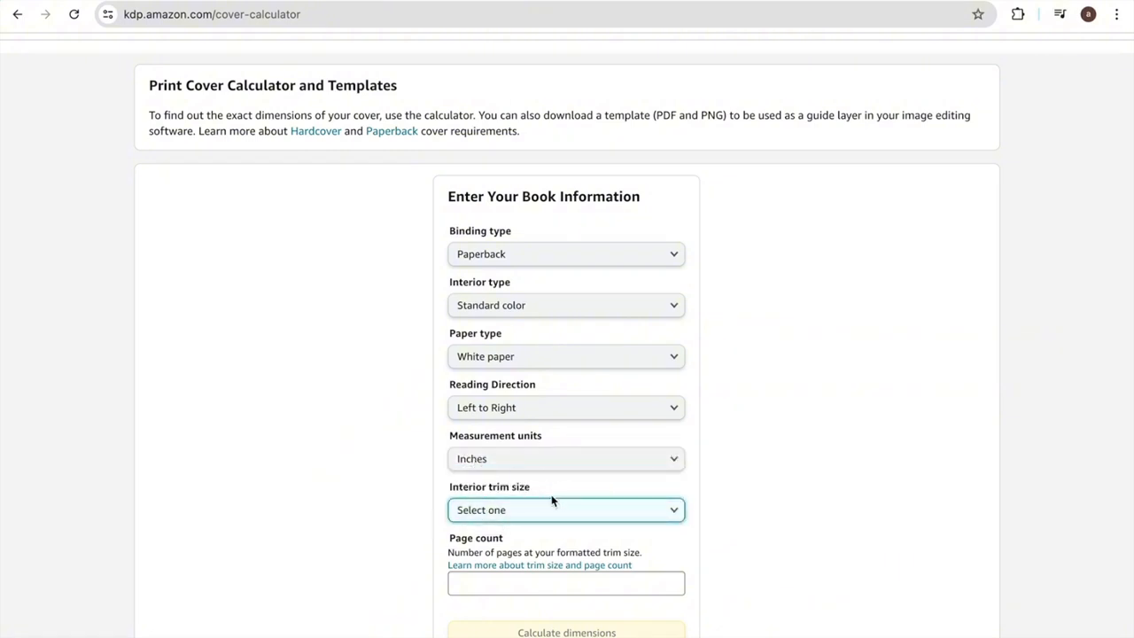
pyautogui.click(501, 517)
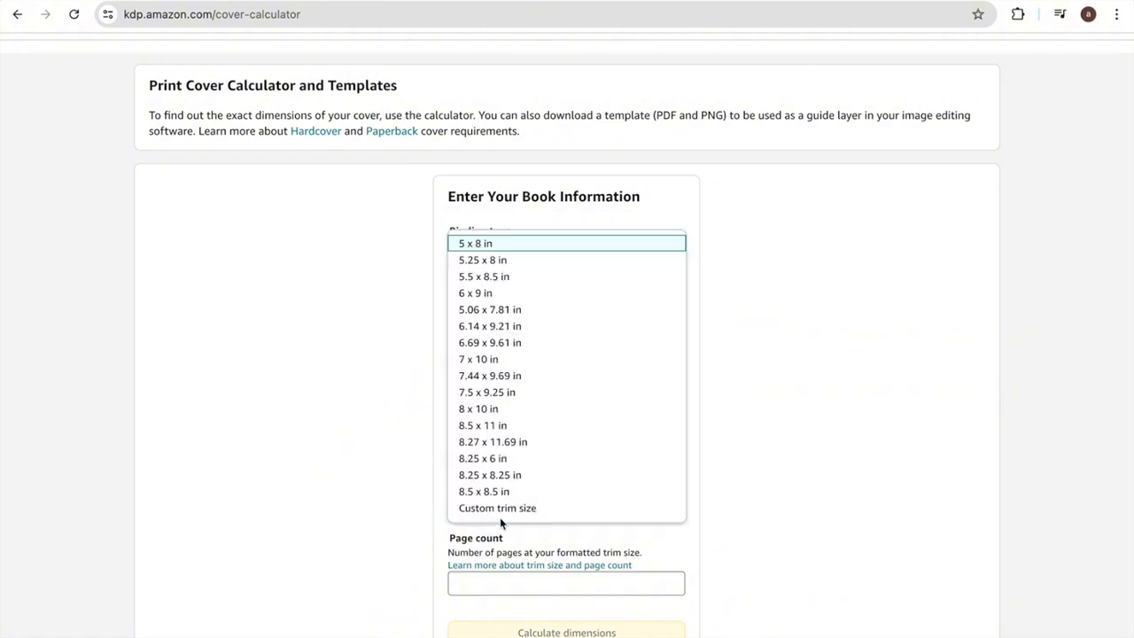
pyautogui.click(476, 296)
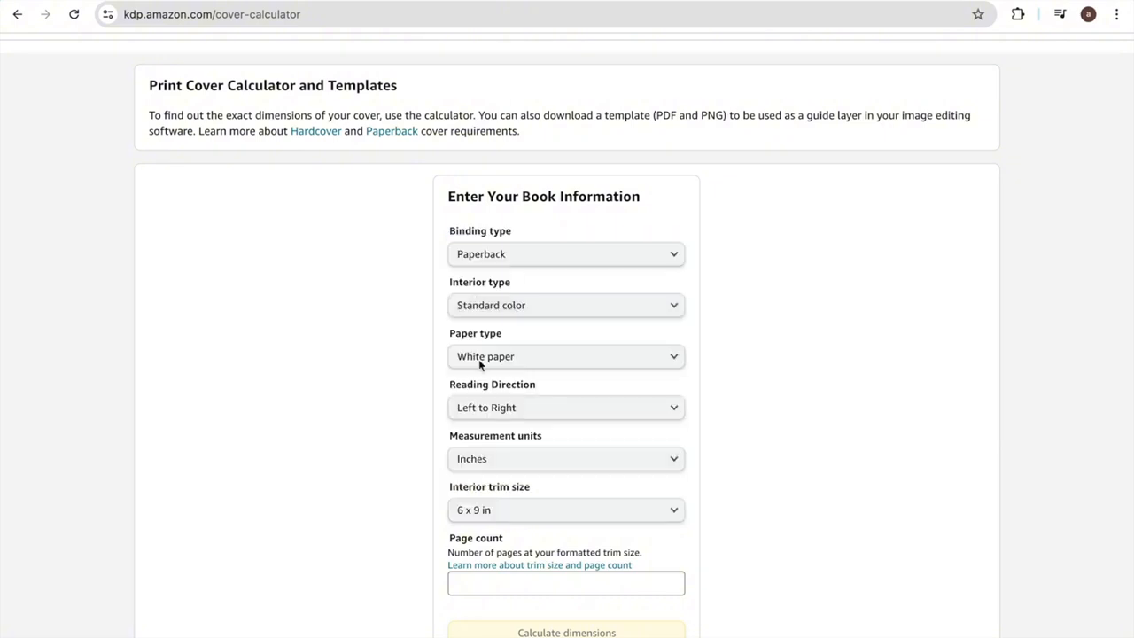
# Step: Calculate the cover dimensions for a page count of 100 and download the cover template
pyautogui.click(487, 583)
pyautogui.scroll(-1, 487, 582)
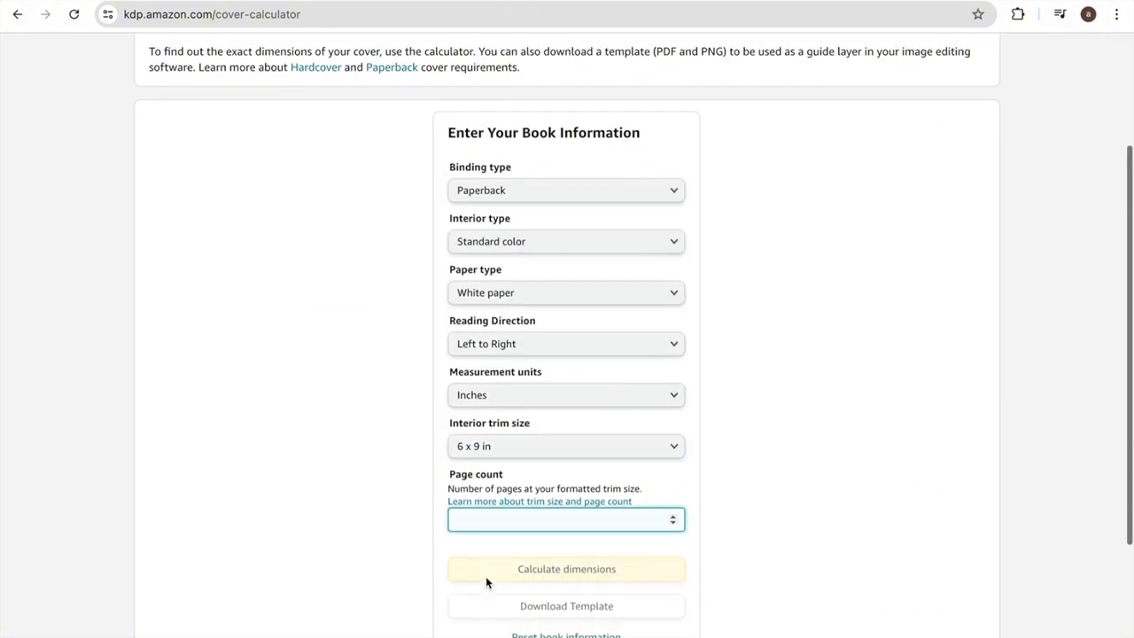
pyautogui.write('100')
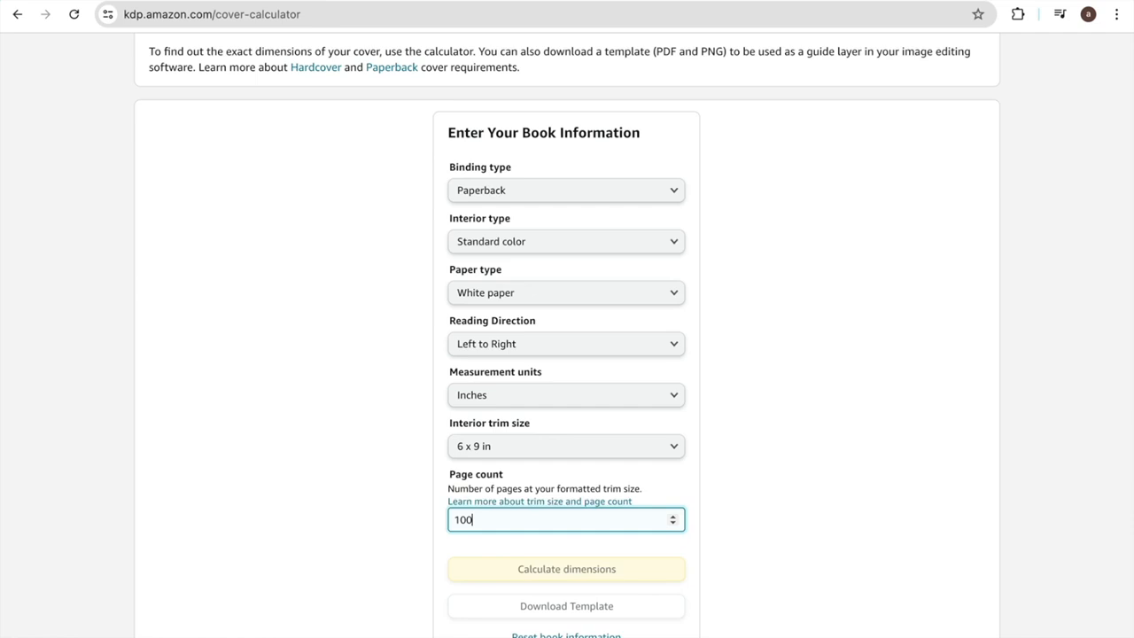
pyautogui.click(703, 582)
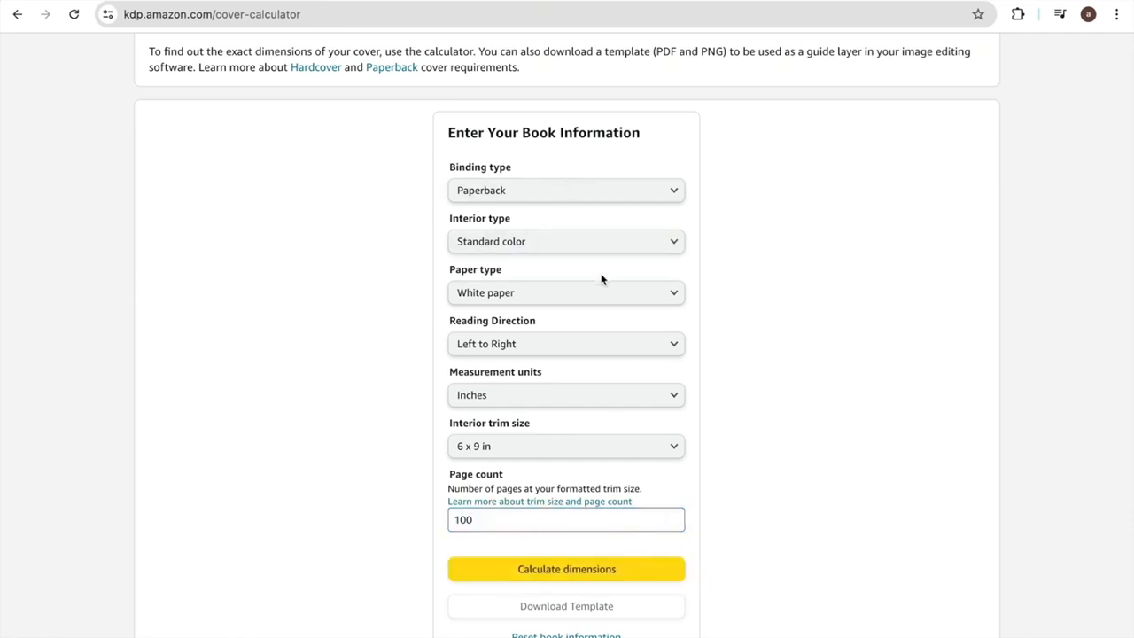
pyautogui.click(552, 571)
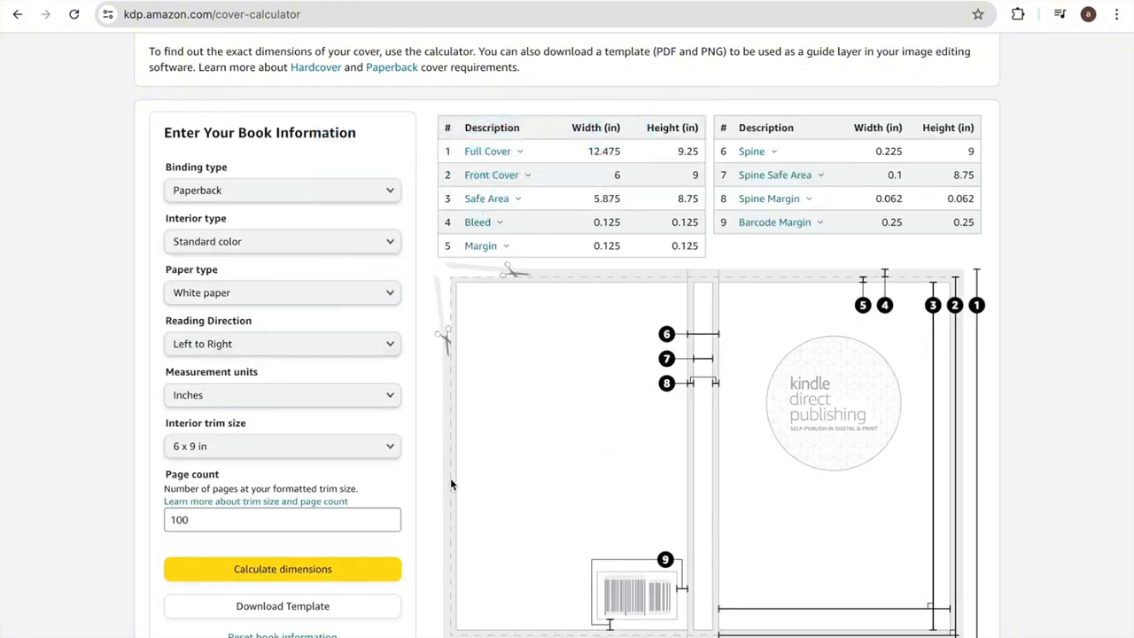
pyautogui.click(293, 608)
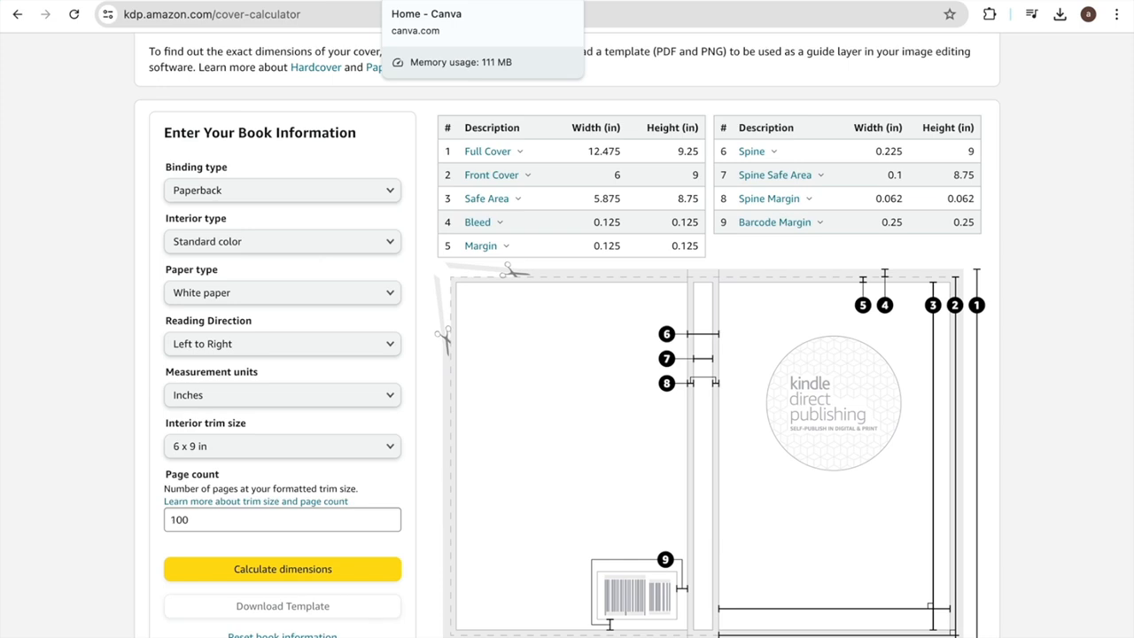
# Step: Switch to Canva and start a custom-size design with the units set to inches
pyautogui.click(461, 2)
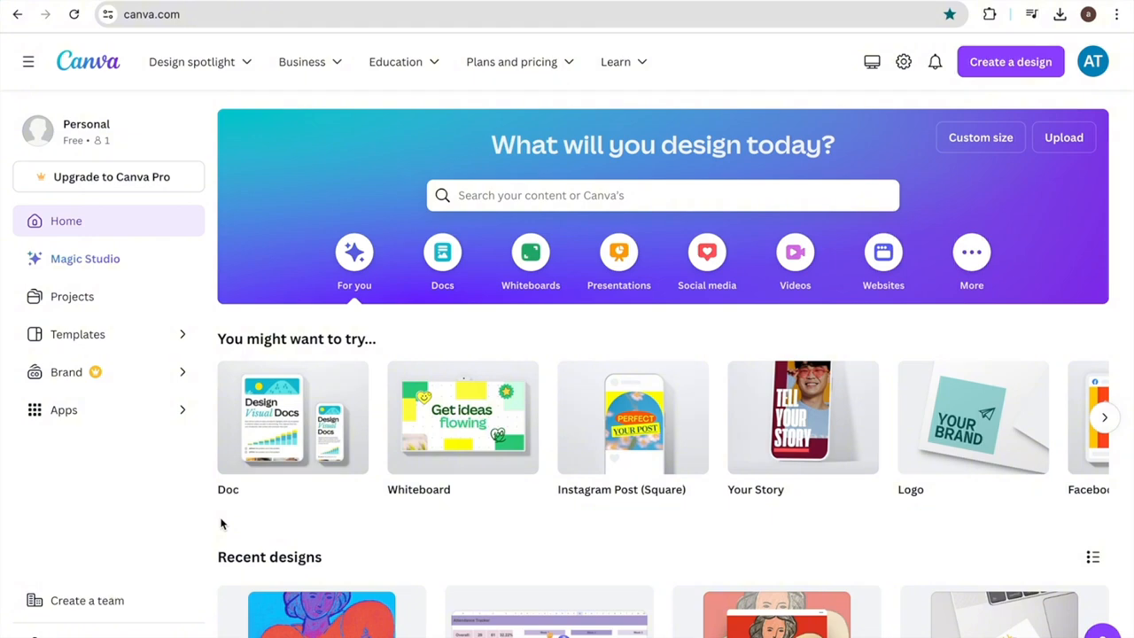
pyautogui.scroll(-3, 222, 524)
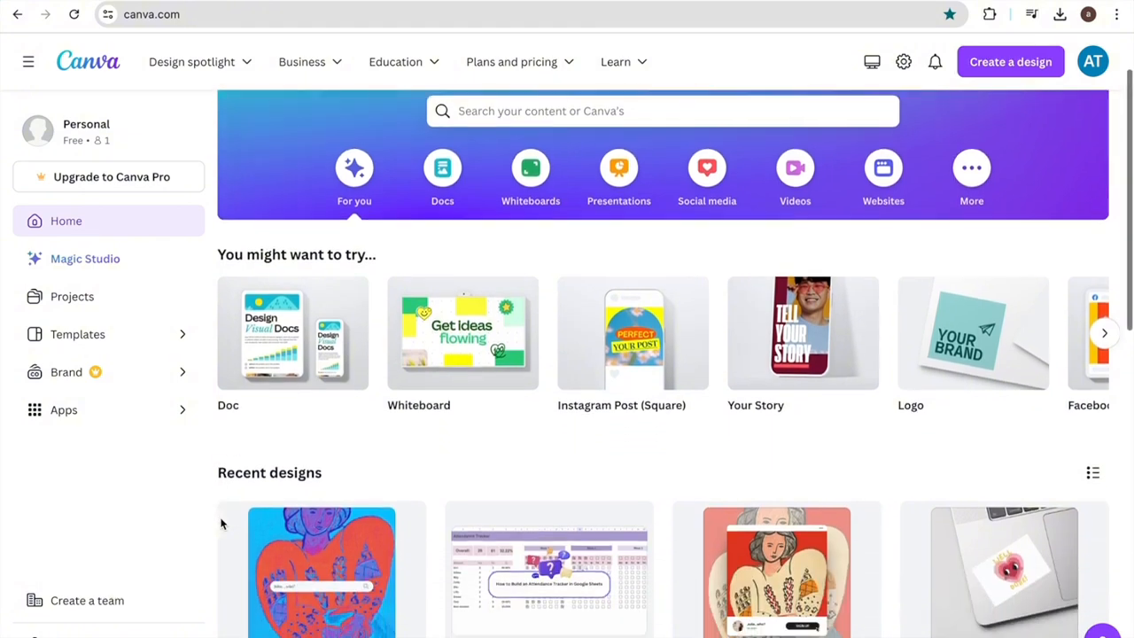
pyautogui.scroll(3, 223, 526)
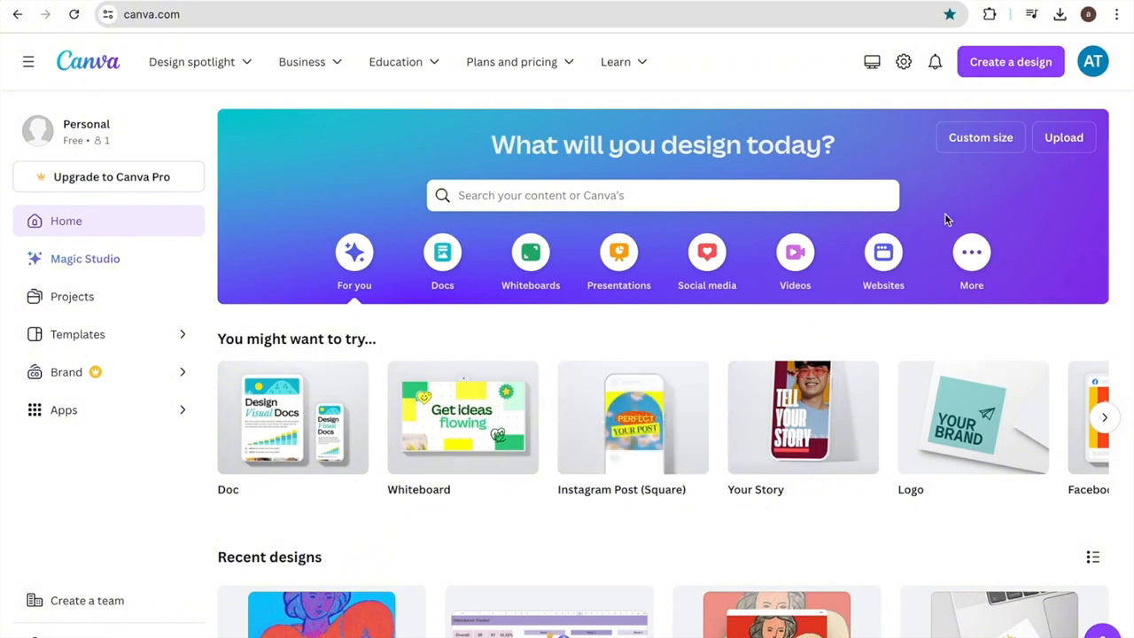
pyautogui.click(1033, 71)
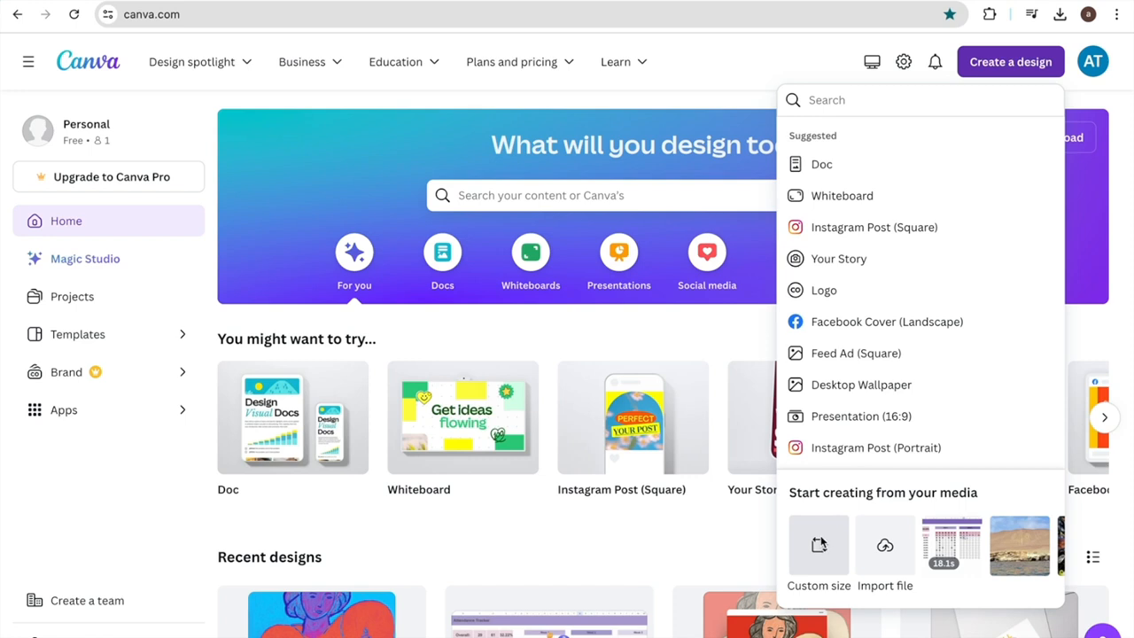
pyautogui.click(819, 546)
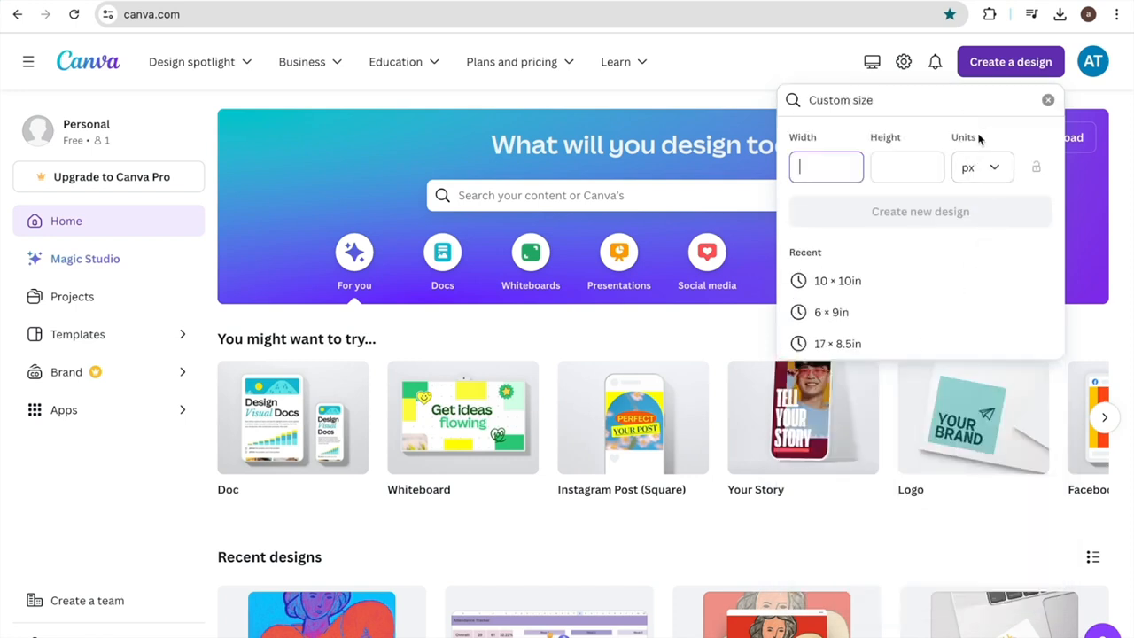
pyautogui.click(979, 174)
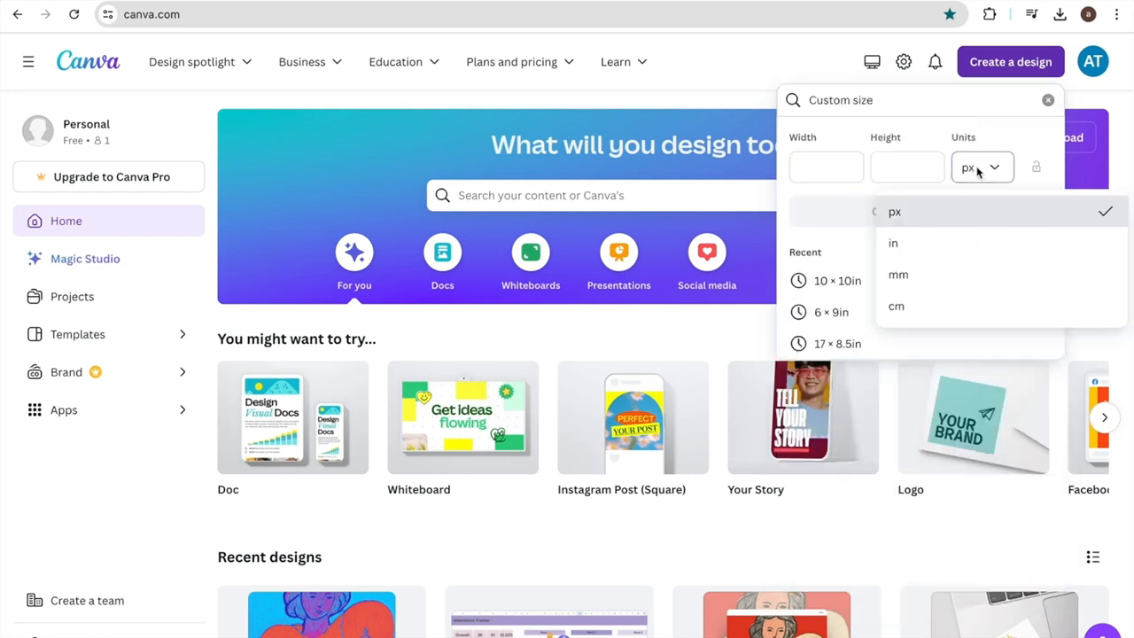
pyautogui.click(952, 241)
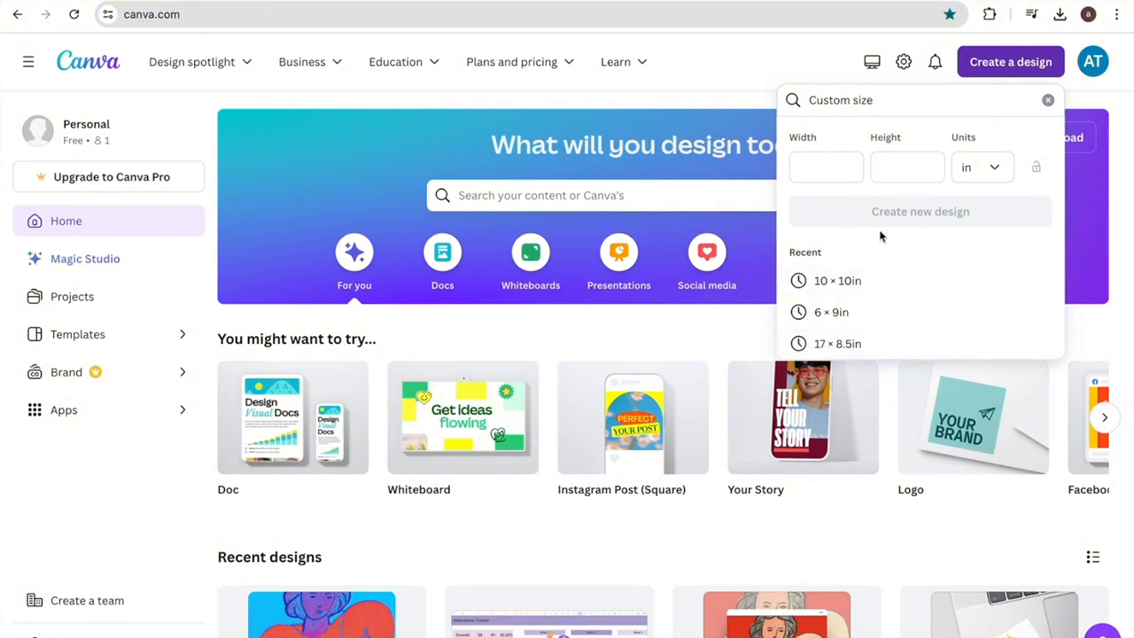
# Step: Copy the Full Cover width of 12.475 in from the KDP cover calculator into the Canva design's width
pyautogui.click(663, 0)
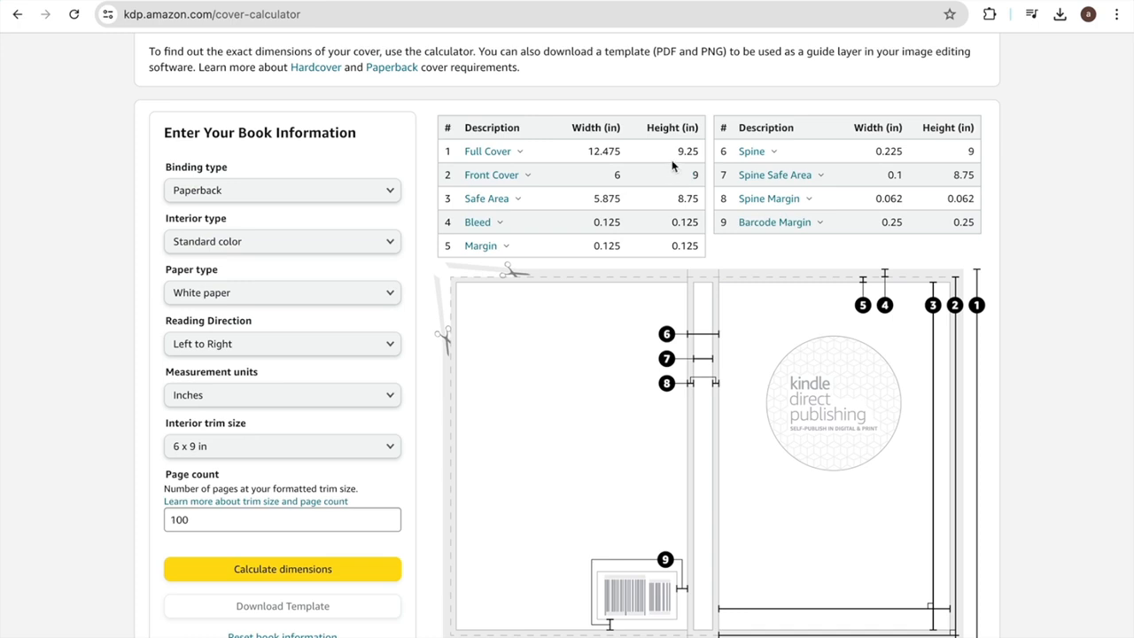
pyautogui.moveTo(463, 152); pyautogui.dragTo(706, 156)
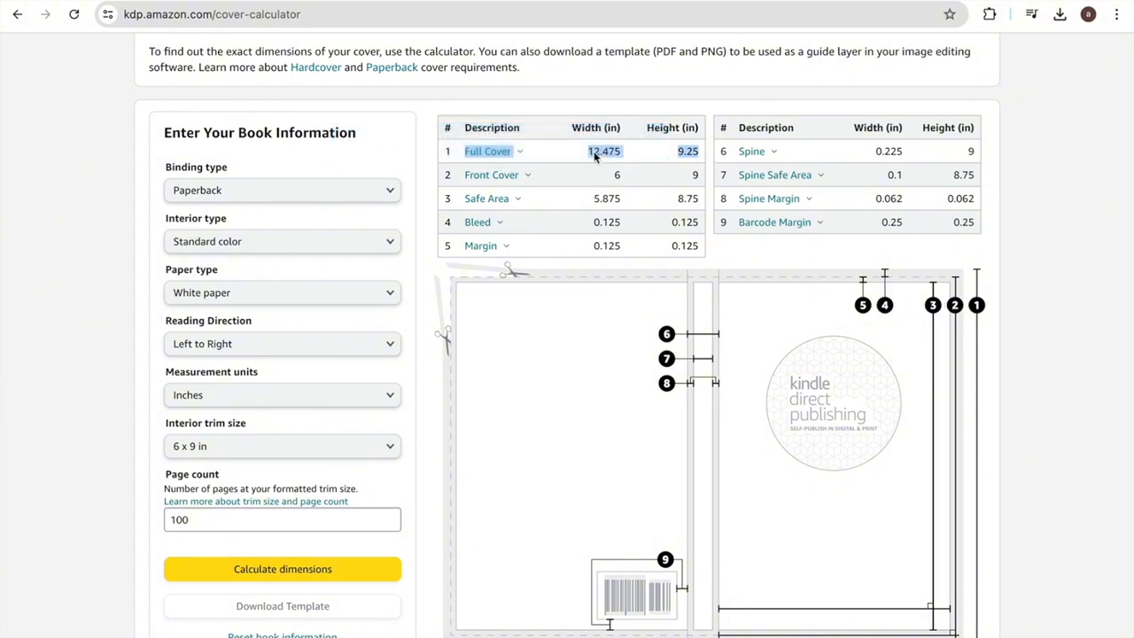
pyautogui.click(622, 155)
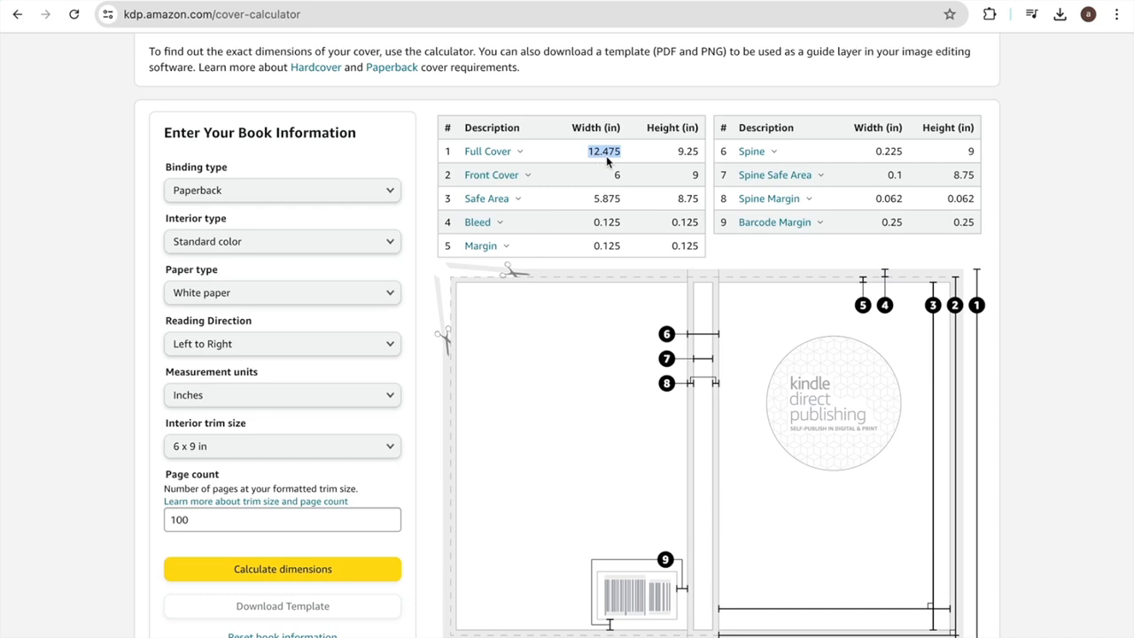
pyautogui.click(517, 1)
pyautogui.click(820, 164)
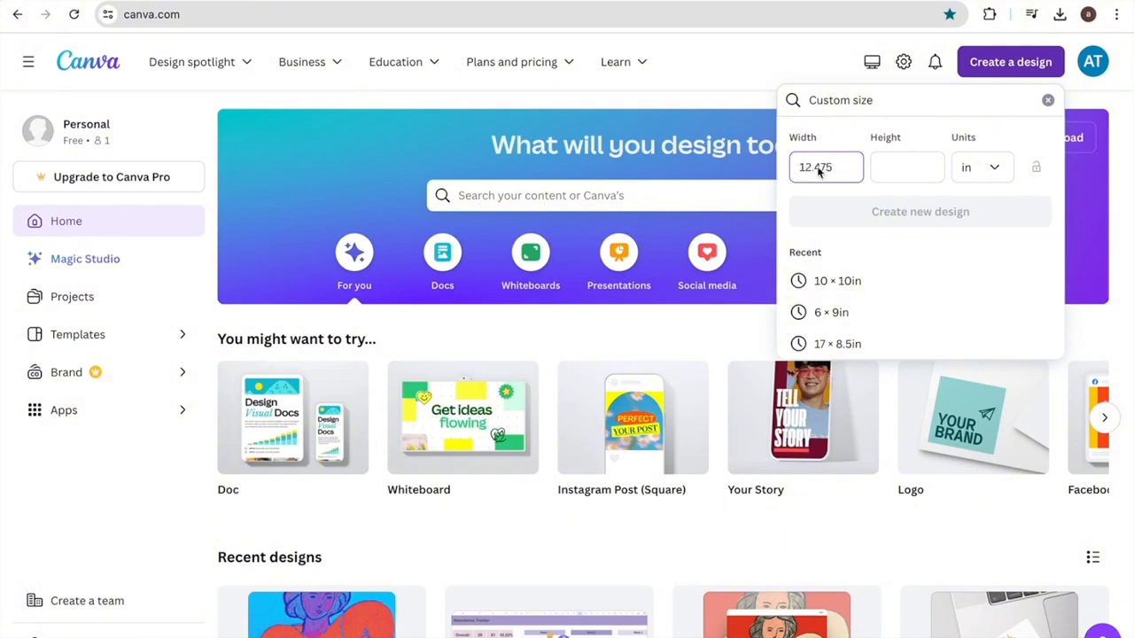
# Step: Copy the Full Cover height of 9.25 in from the KDP calculator into the Canva design's height and create the design
pyautogui.click(633, 2)
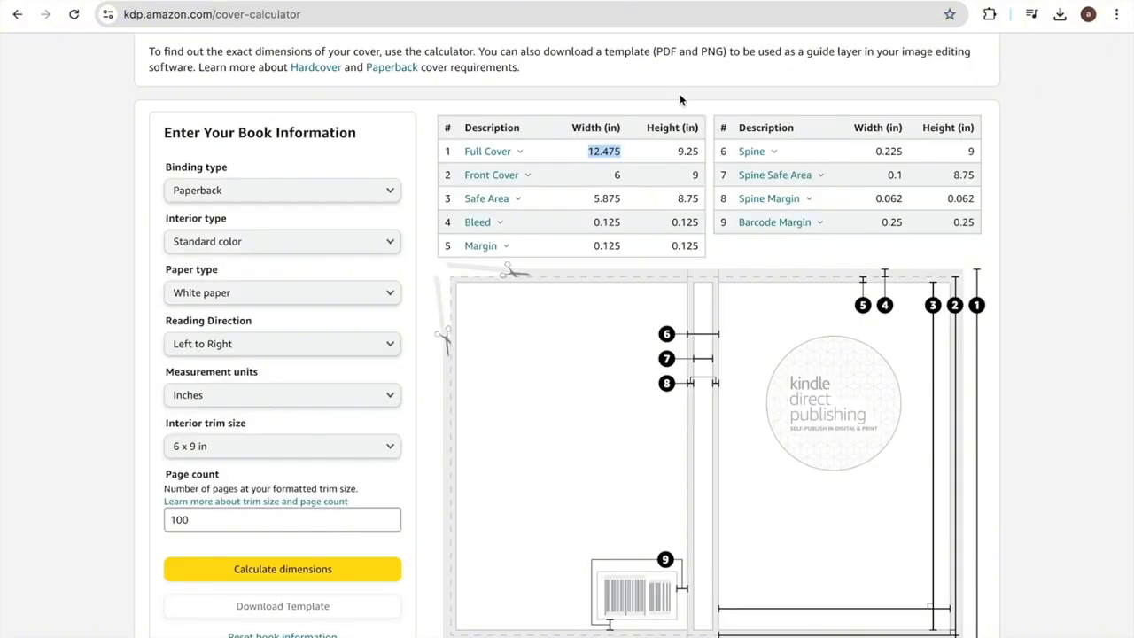
pyautogui.click(679, 170)
pyautogui.moveTo(677, 153)
pyautogui.mouseDown()
pyautogui.moveTo(706, 152)
pyautogui.moveTo(681, 152)
pyautogui.mouseUp()
pyautogui.hotkey('ctrl', 'c')
pyautogui.click(702, 154)
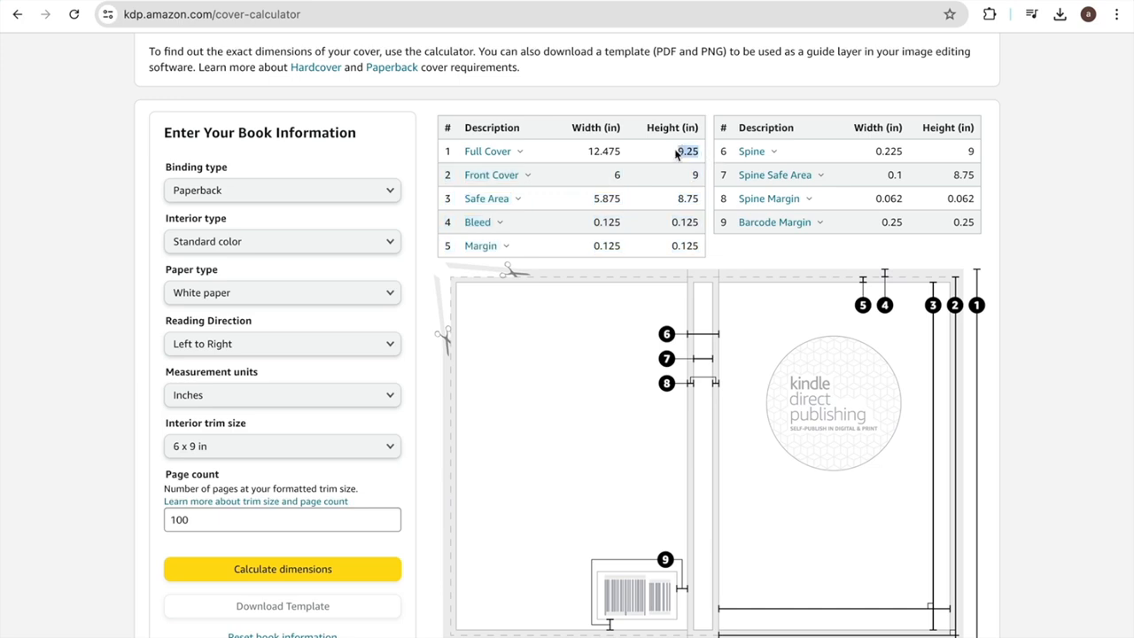
pyautogui.click(489, 2)
pyautogui.click(910, 166)
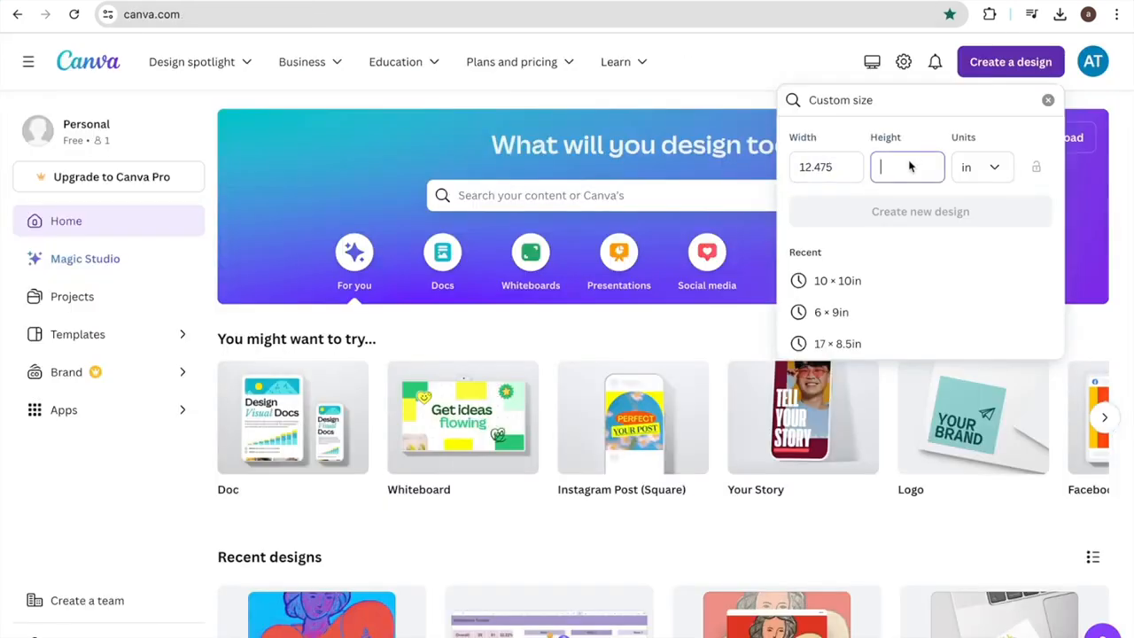
pyautogui.hotkey('ctrl', 'v')
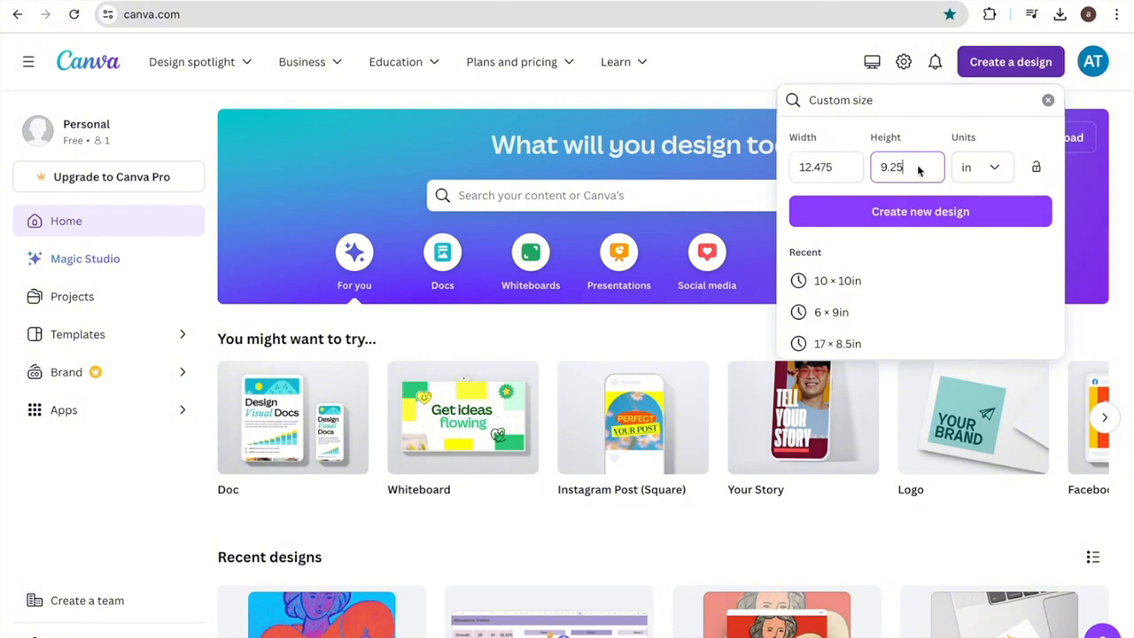
pyautogui.click(922, 213)
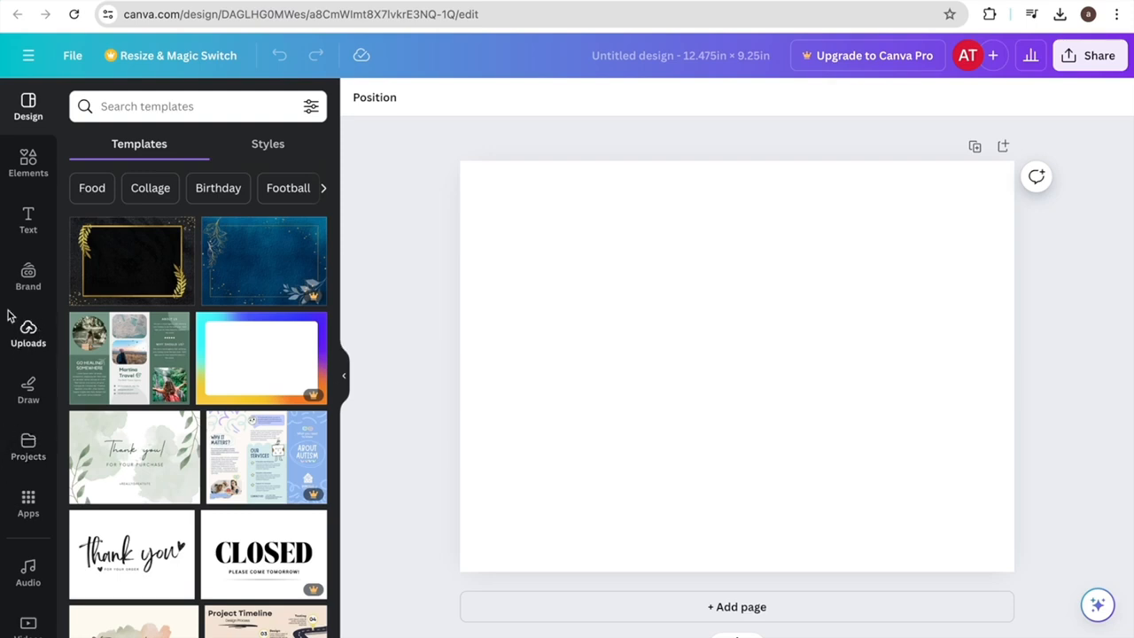
# Step: Upload the PNG file of the downloaded paperback cover template to the design's uploads
pyautogui.click(29, 336)
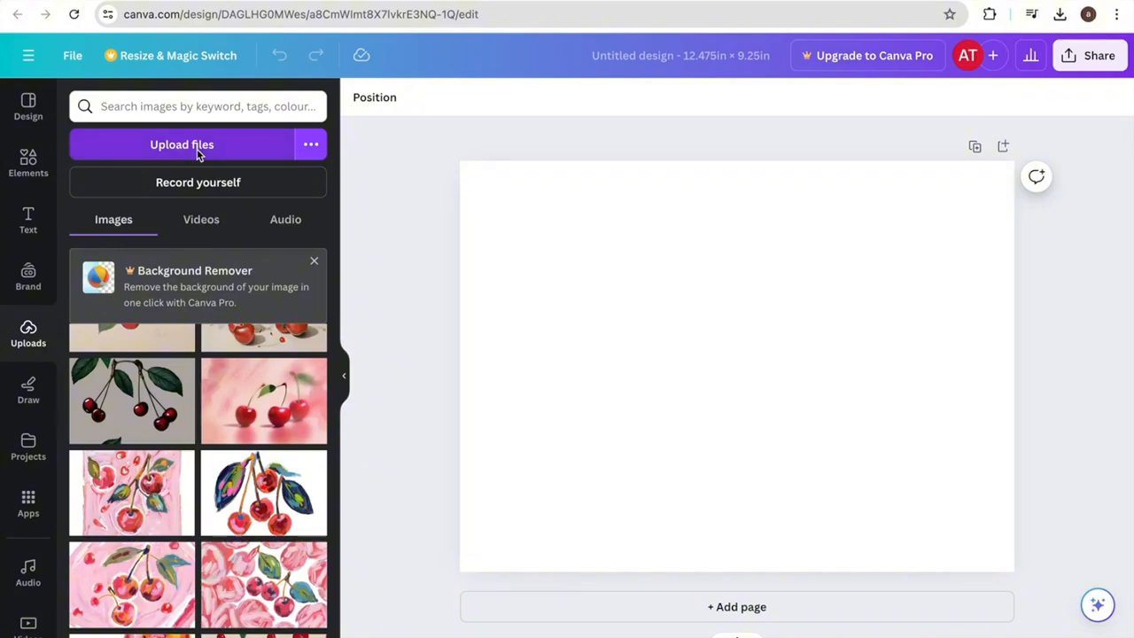
pyautogui.click(207, 147)
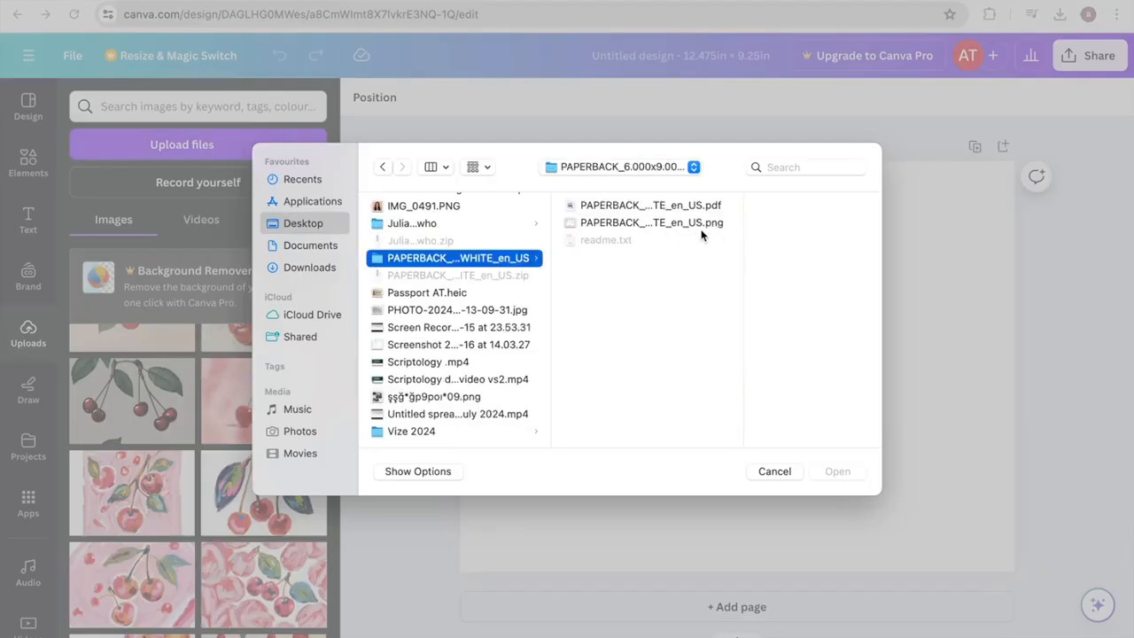
pyautogui.click(700, 228)
pyautogui.click(816, 474)
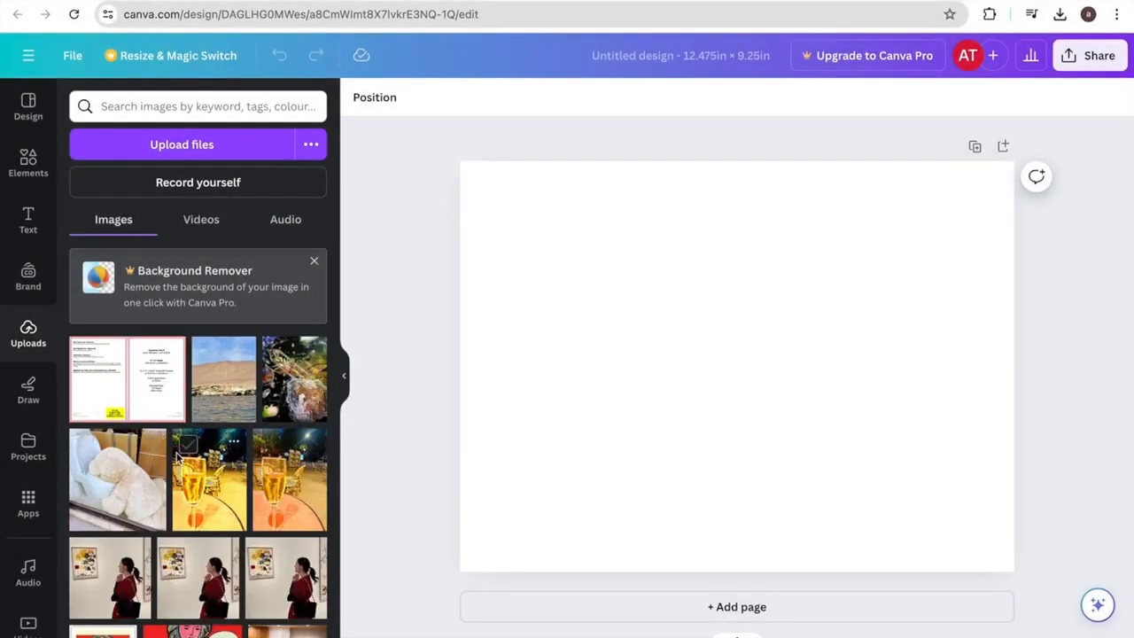
# Step: Place the uploaded cover template image on the page and enlarge it to fill the whole canvas
pyautogui.click(142, 387)
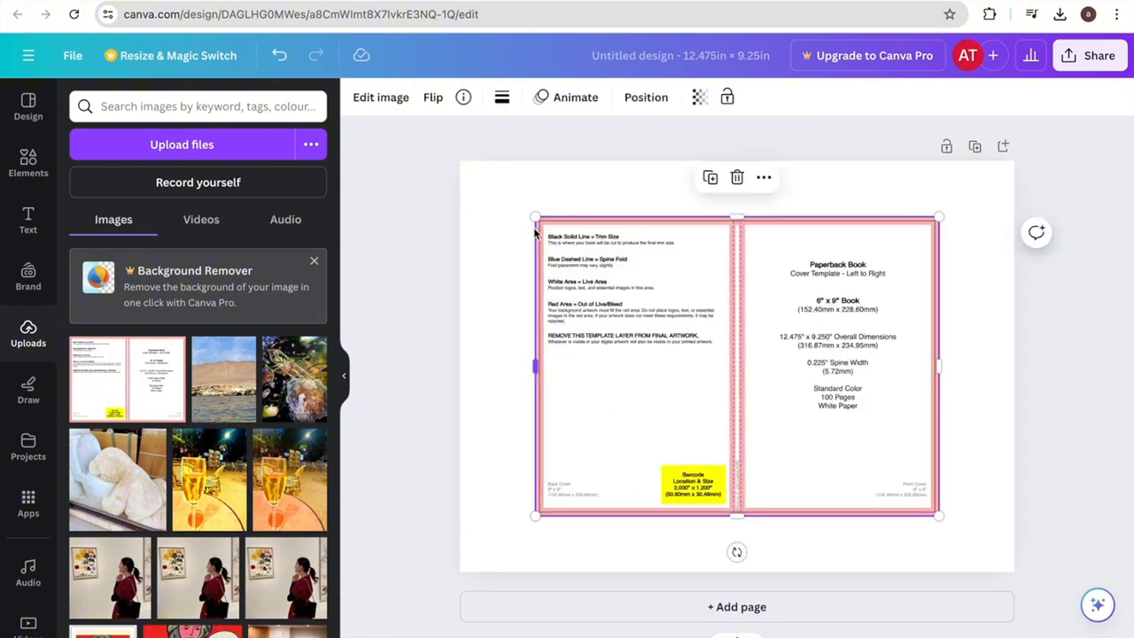
pyautogui.moveTo(535, 217); pyautogui.dragTo(459, 160)
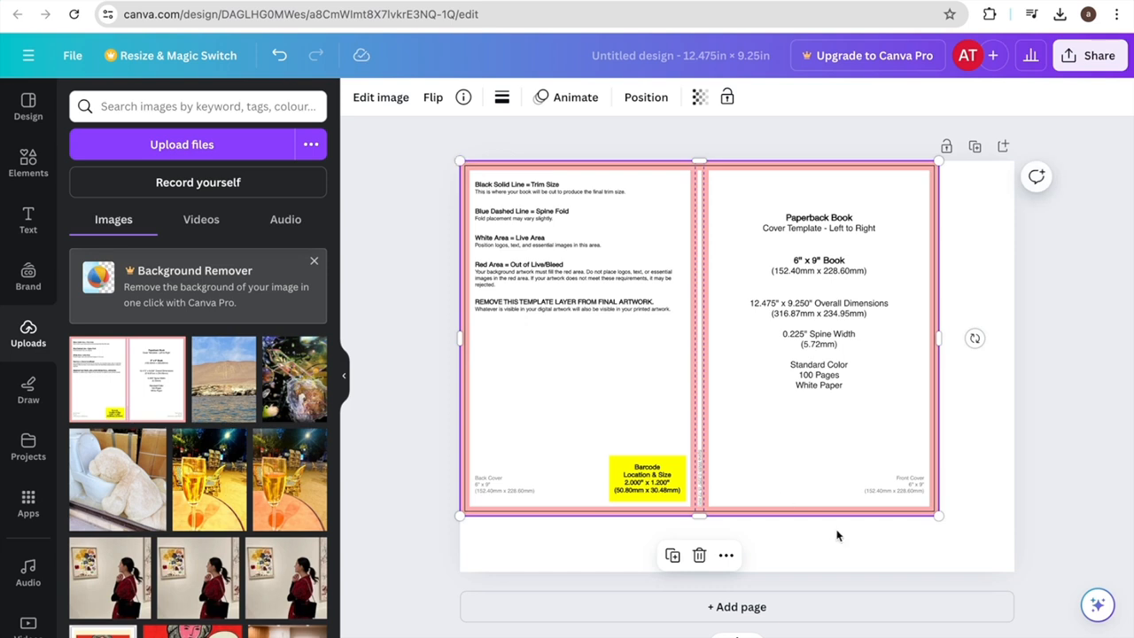
pyautogui.moveTo(937, 514); pyautogui.dragTo(1014, 572)
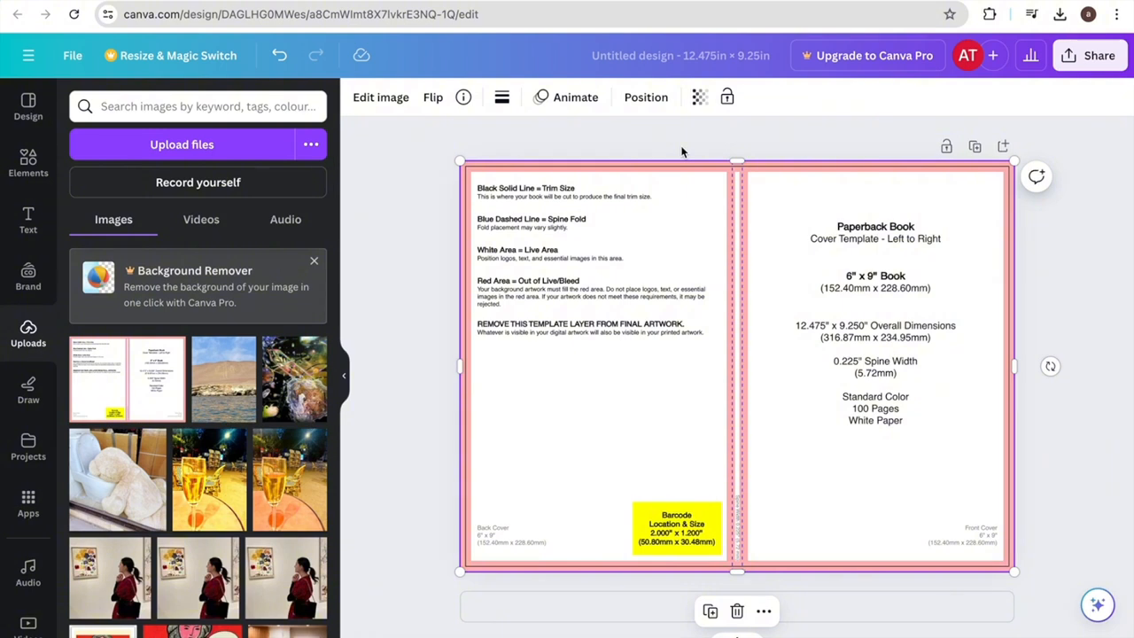
# Step: Set the cover template's transparency to 29 and lock it in place
pyautogui.click(698, 100)
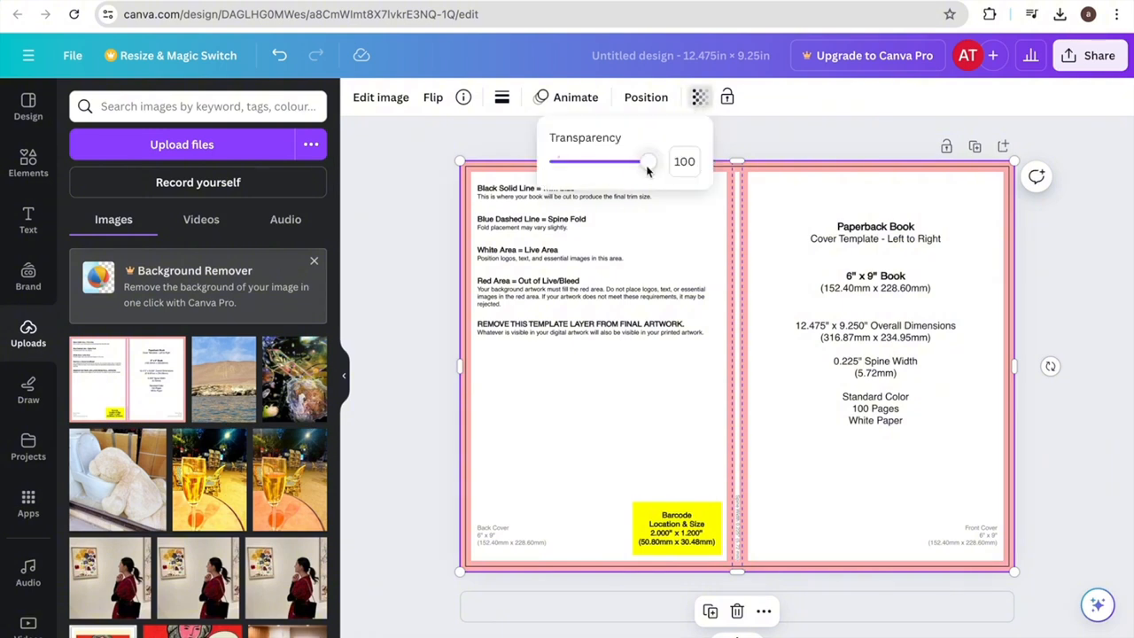
pyautogui.moveTo(650, 164); pyautogui.dragTo(584, 162)
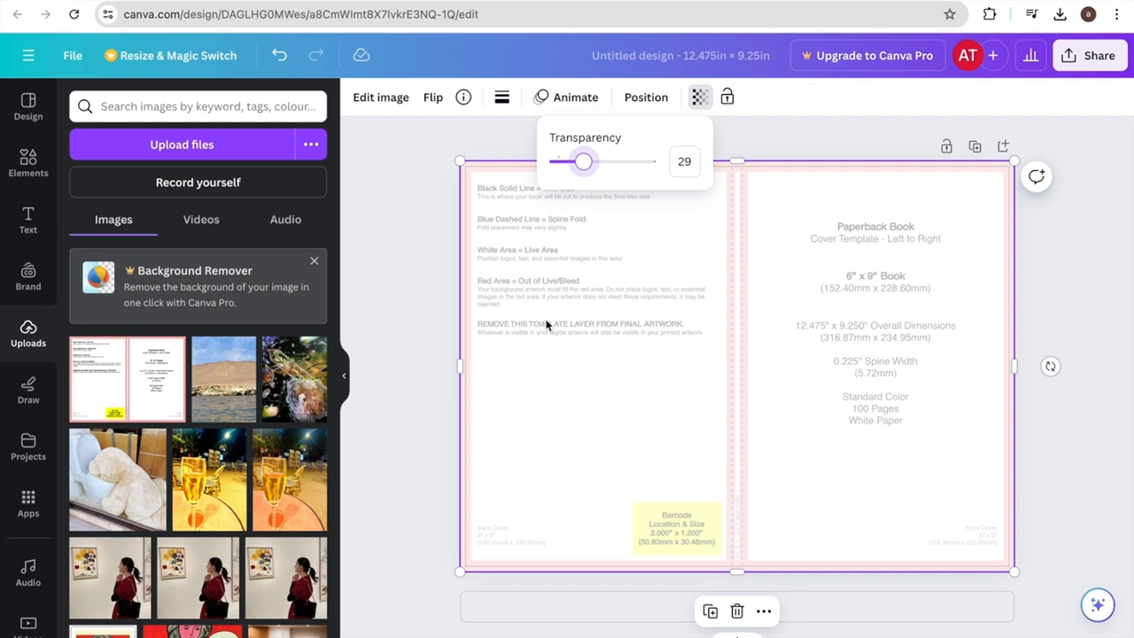
pyautogui.click(809, 130)
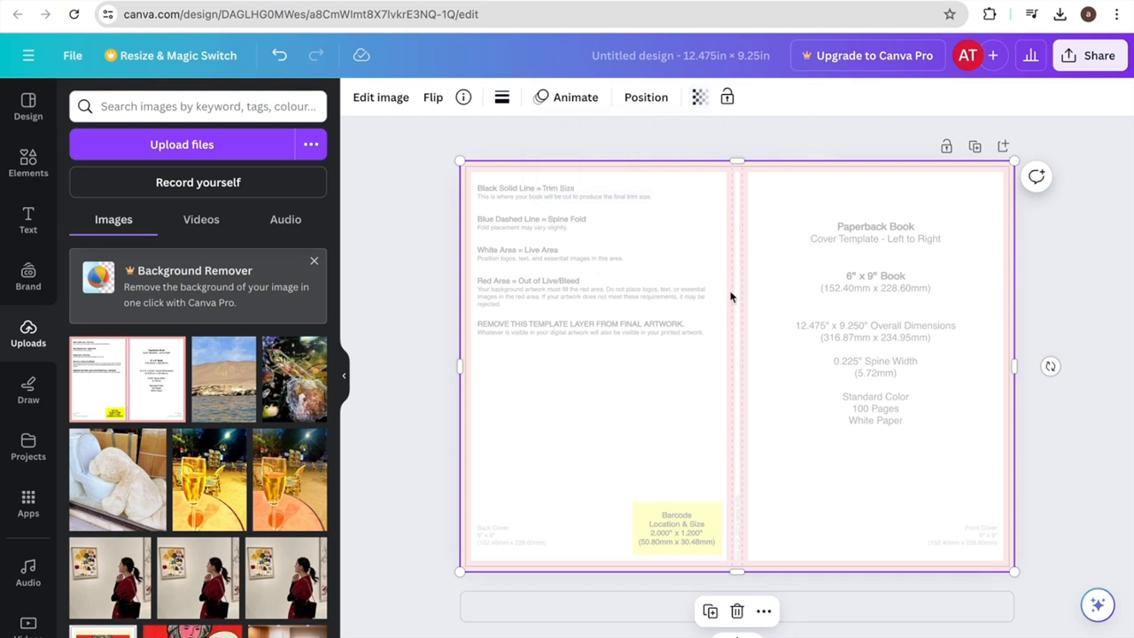
pyautogui.click(728, 96)
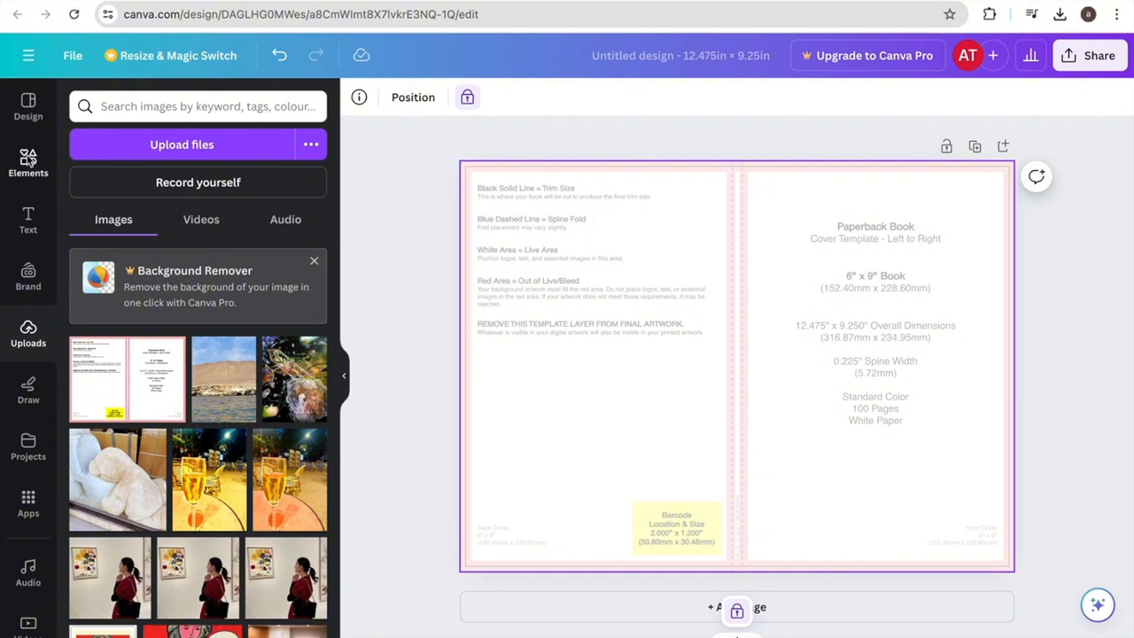
# Step: Search the elements for "summer" and narrow the results to photos
pyautogui.click(27, 161)
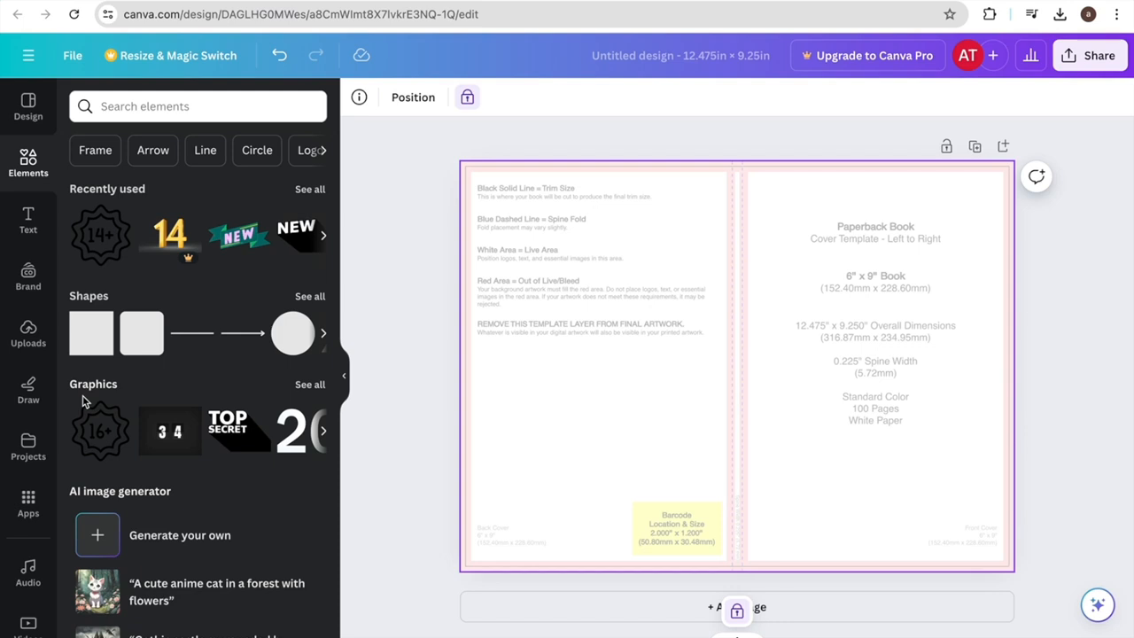
pyautogui.click(162, 114)
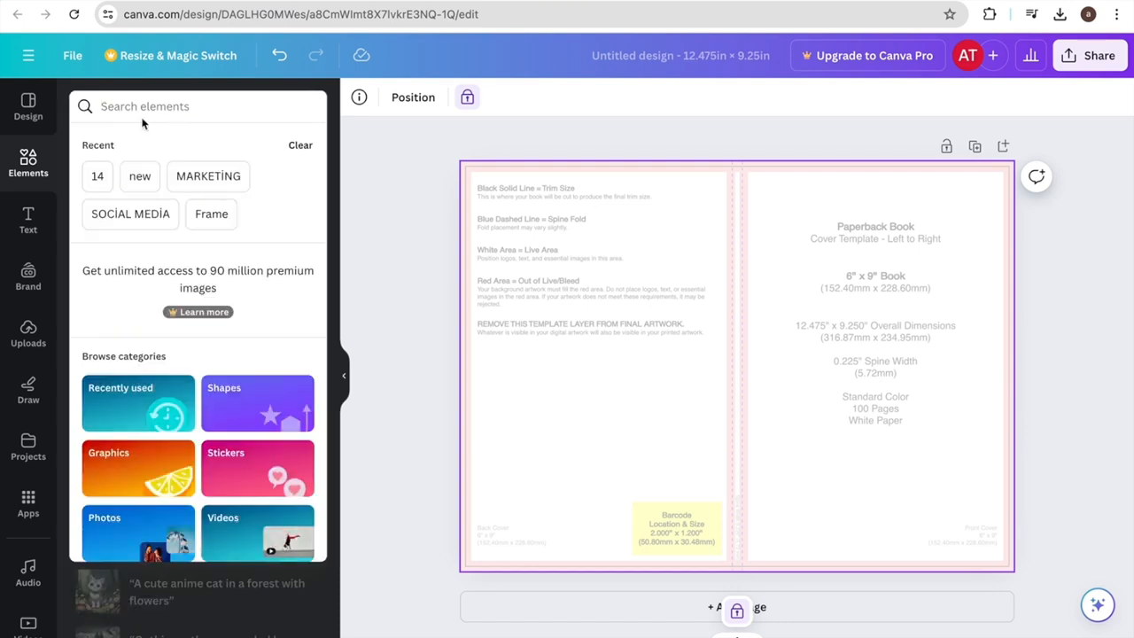
pyautogui.write('summer')
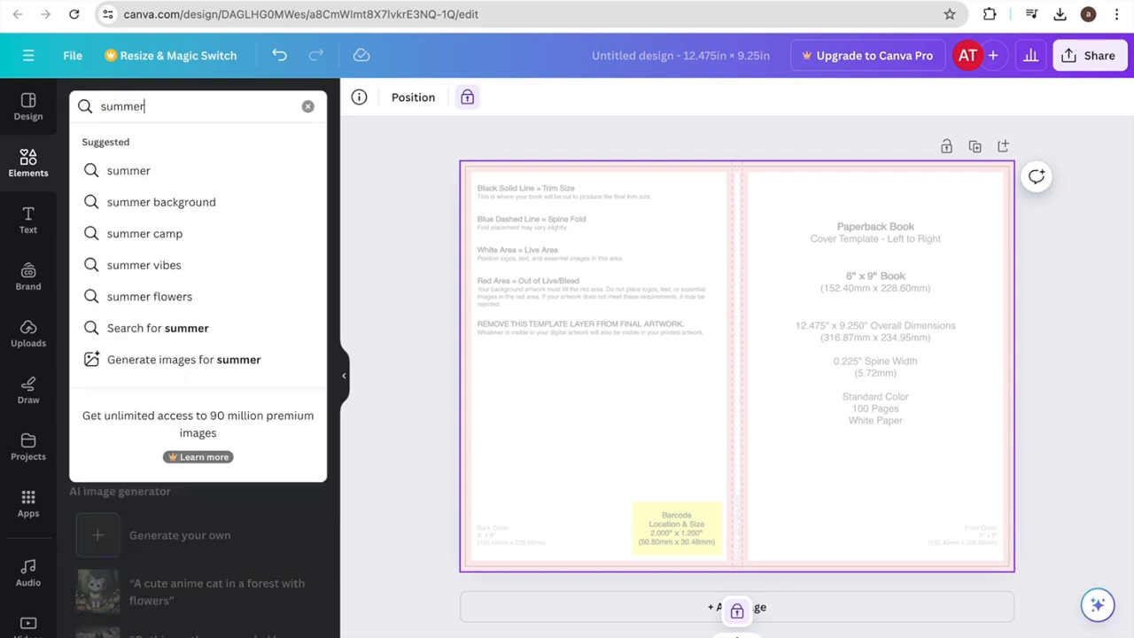
pyautogui.click(144, 172)
pyautogui.click(128, 146)
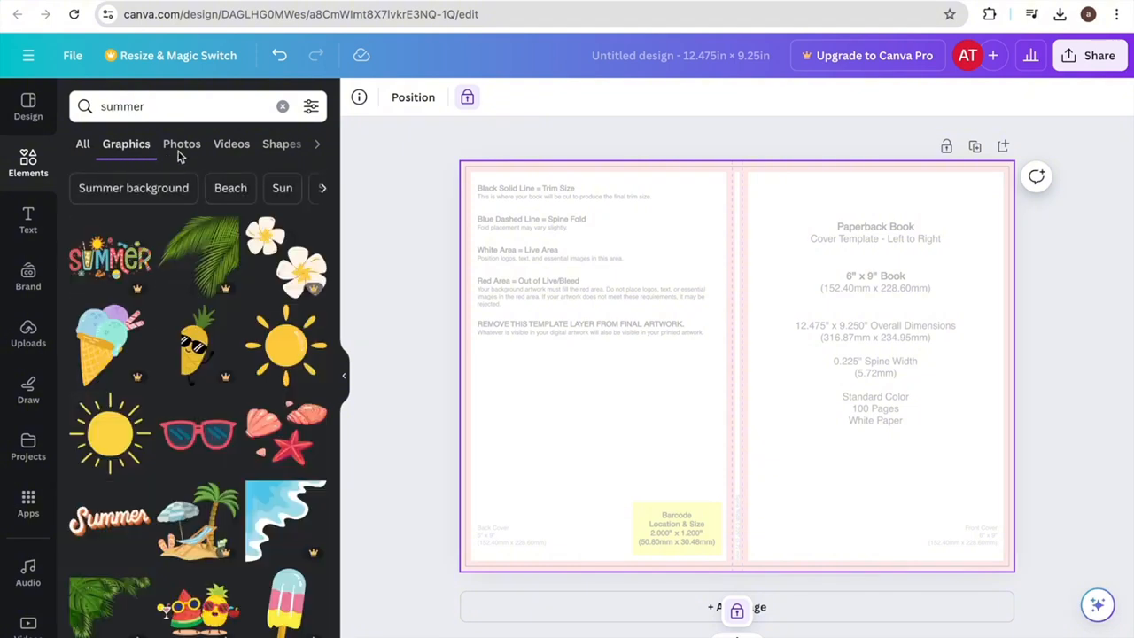
pyautogui.click(180, 144)
# Step: Add the portrait photo of the sunset over the sea and move it onto the front cover area
pyautogui.scroll(-5, 243, 514)
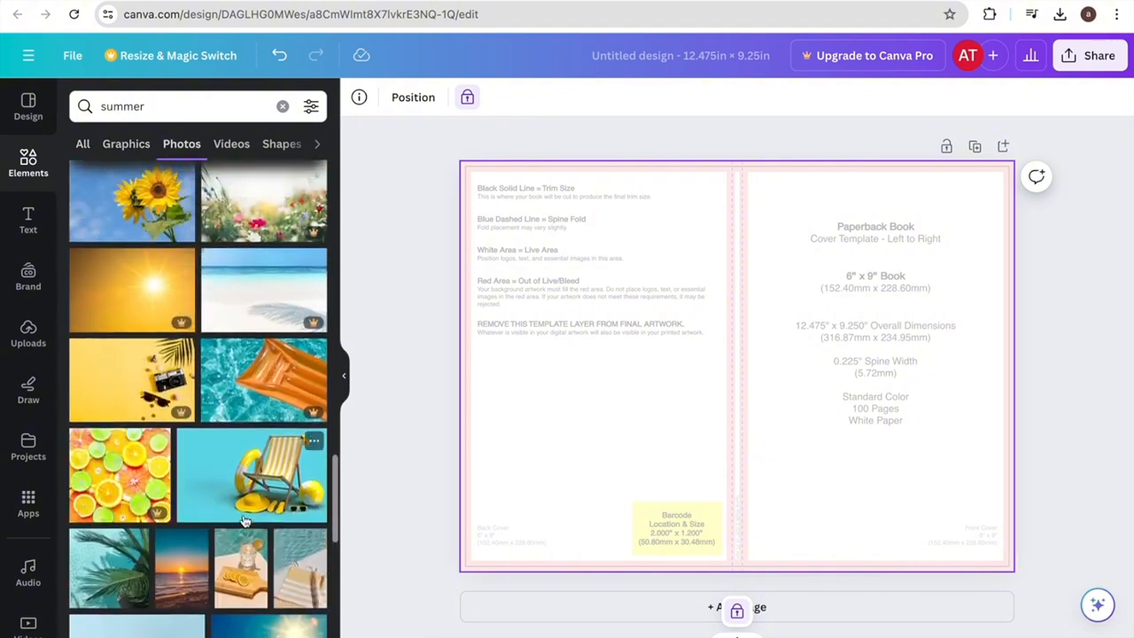
pyautogui.scroll(-1, 246, 521)
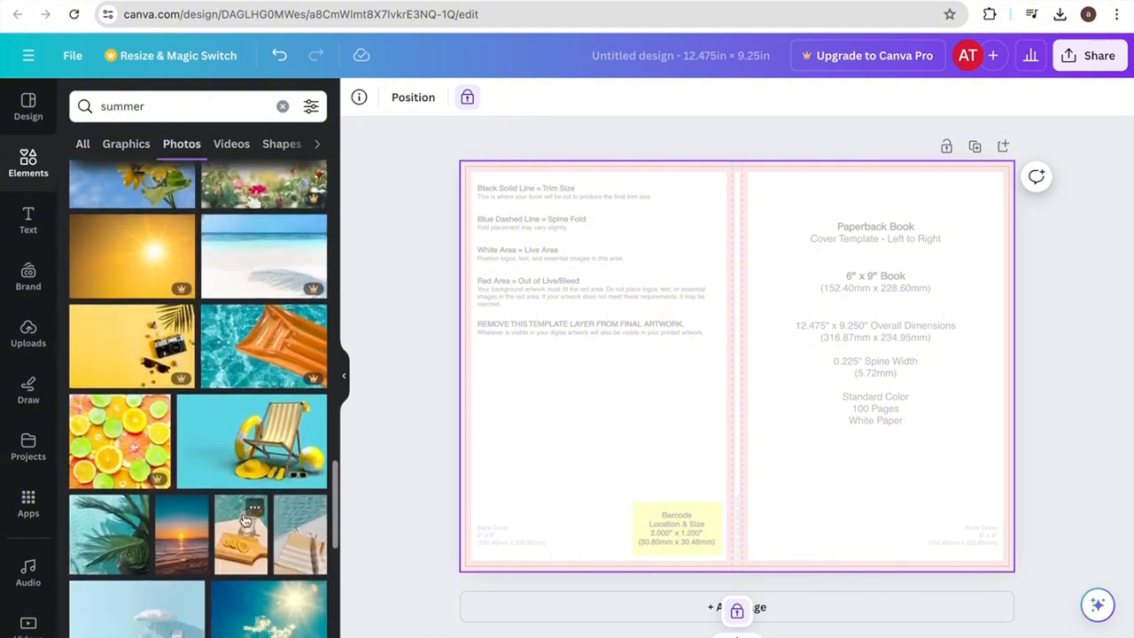
pyautogui.scroll(-3, 246, 522)
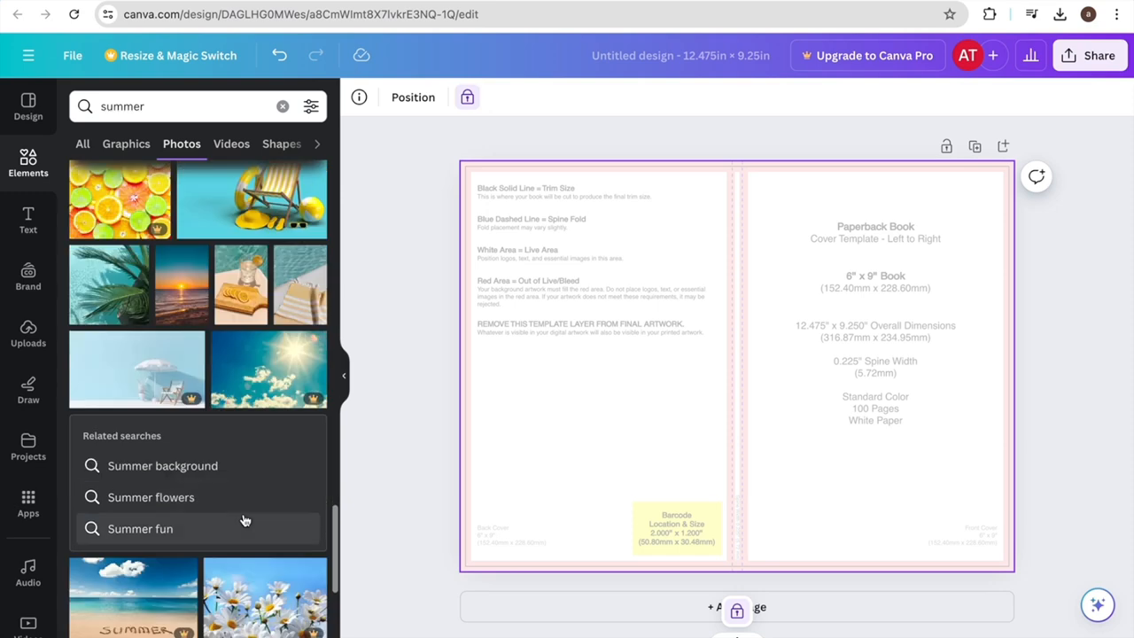
pyautogui.scroll(3, 242, 521)
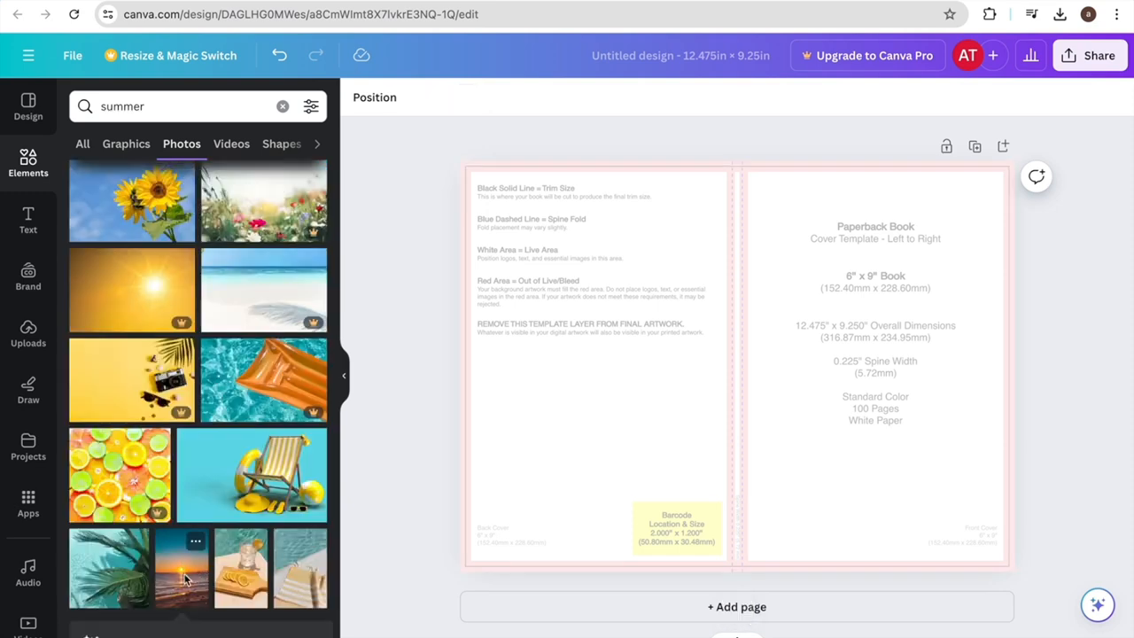
pyautogui.click(186, 579)
pyautogui.scroll(-3, 197, 621)
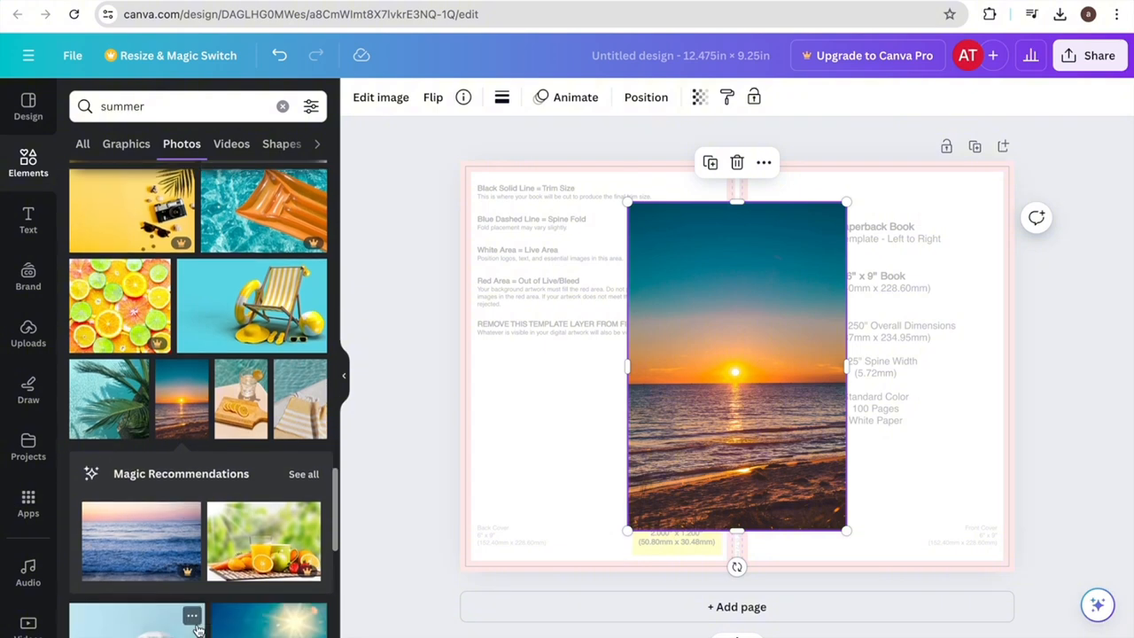
pyautogui.scroll(-1, 197, 629)
pyautogui.moveTo(729, 364); pyautogui.dragTo(842, 367)
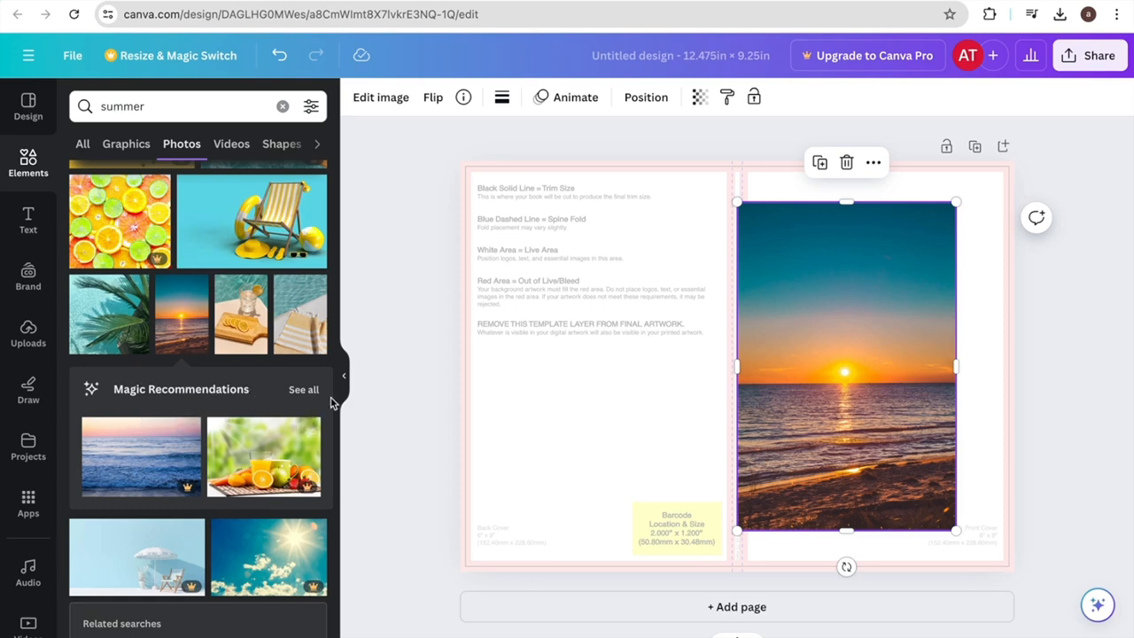
# Step: Replace the sunset photo with the beach photo with pink clouds from its full list of Magic Recommendations
pyautogui.click(303, 390)
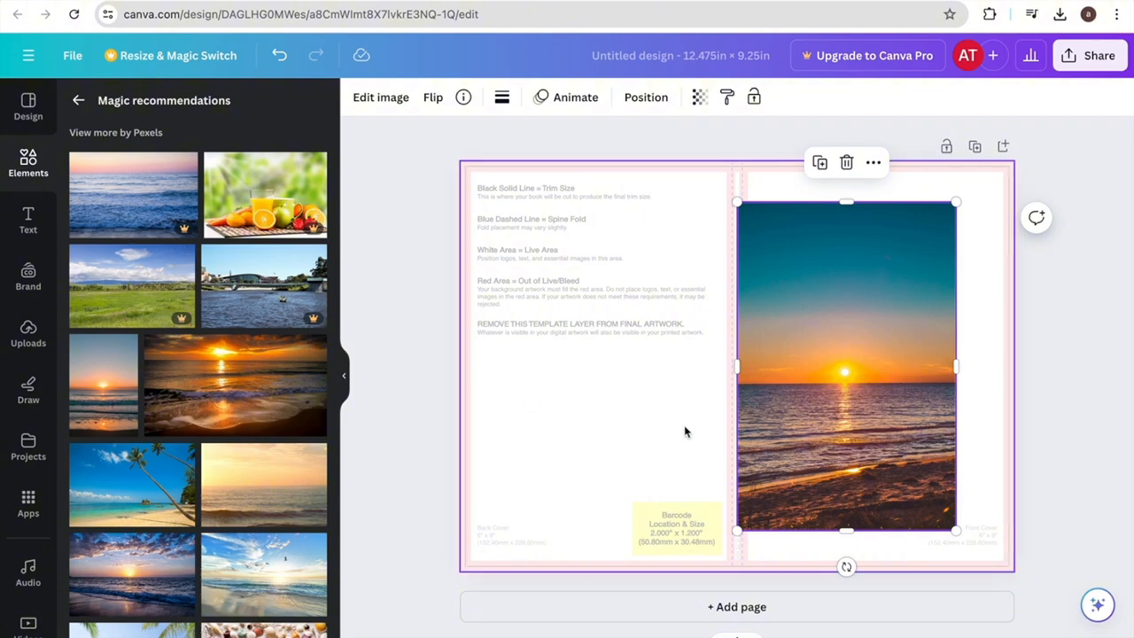
pyautogui.moveTo(310, 420)
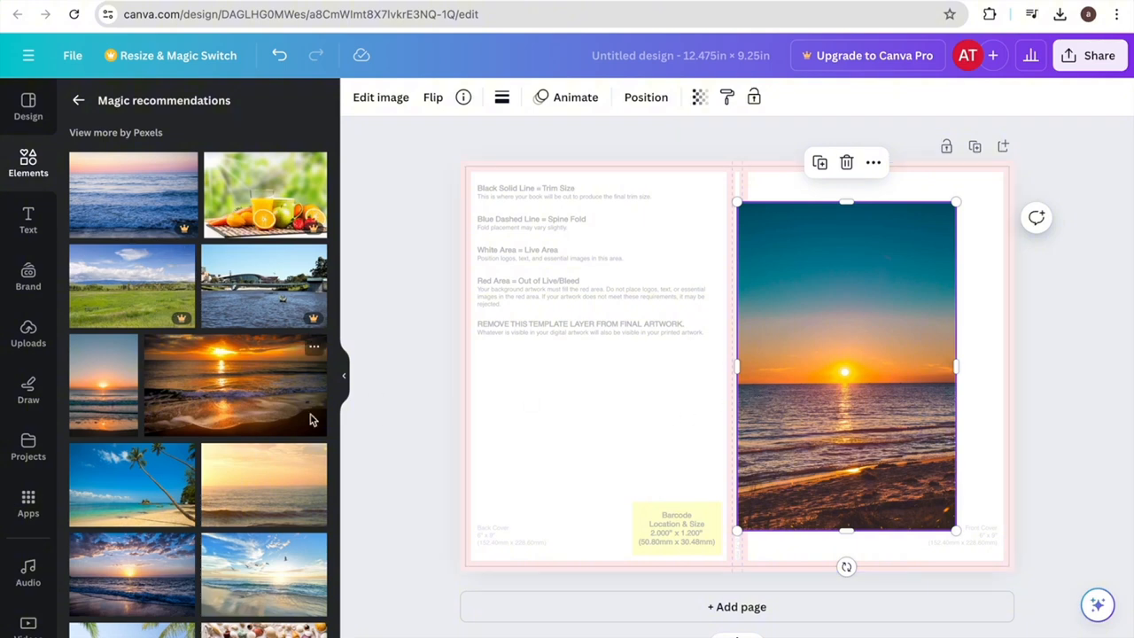
pyautogui.scroll(-5, 173, 313)
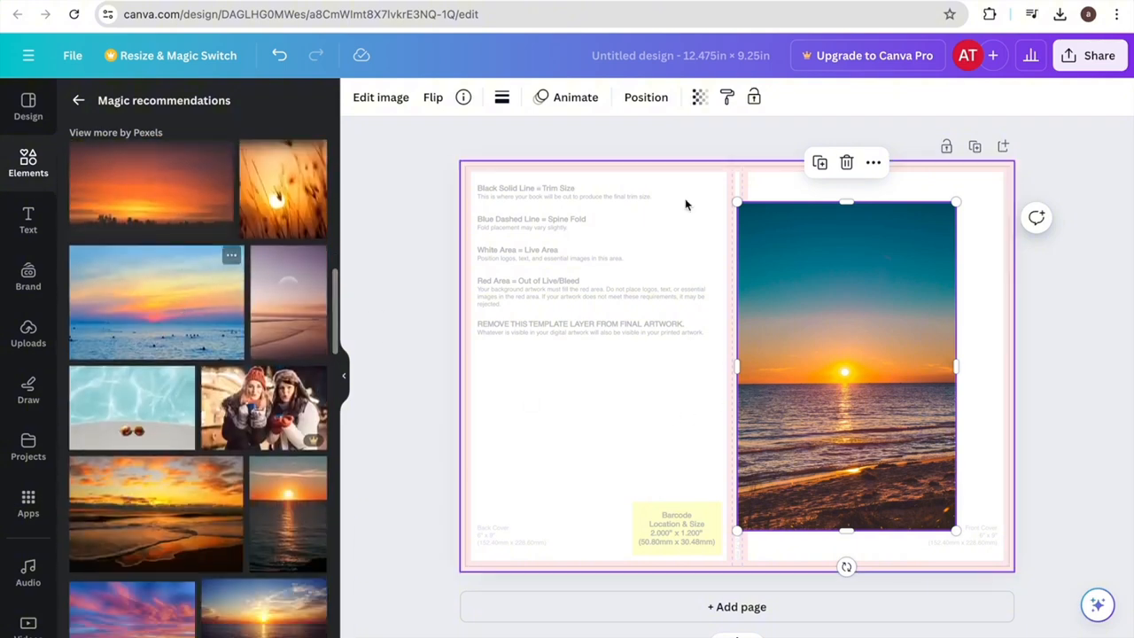
pyautogui.scroll(2, 159, 381)
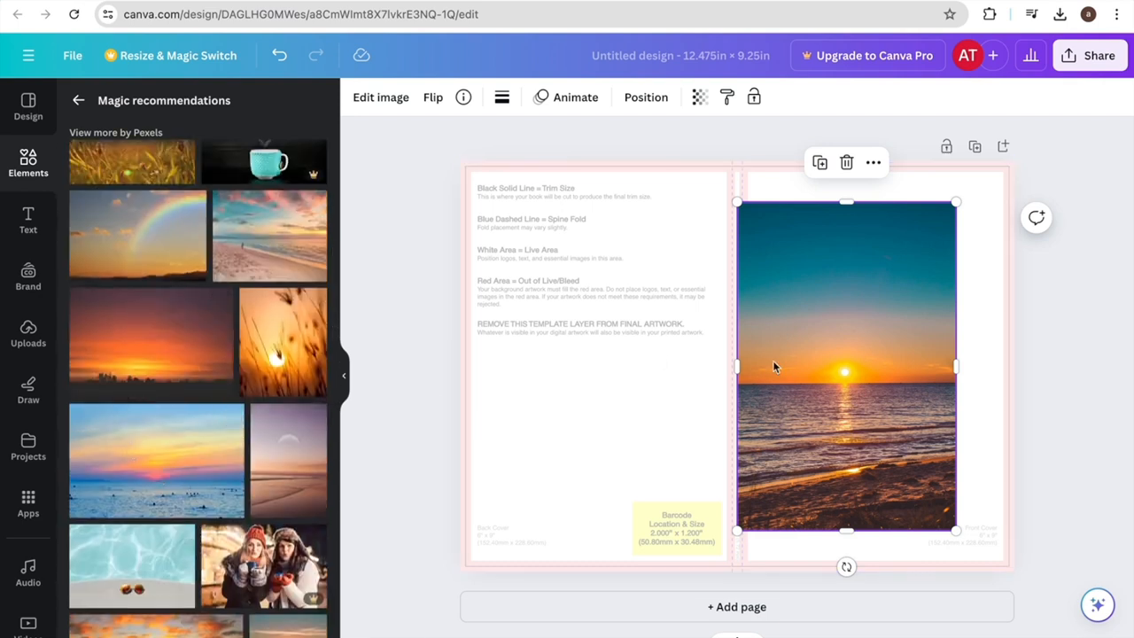
pyautogui.press('Delete')
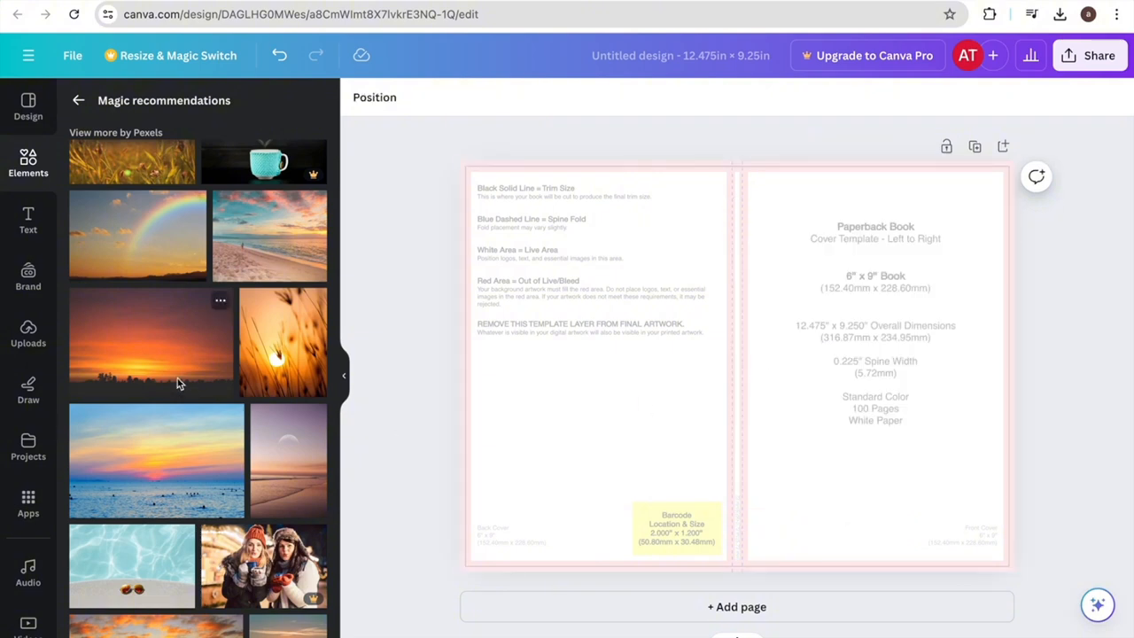
pyautogui.click(263, 219)
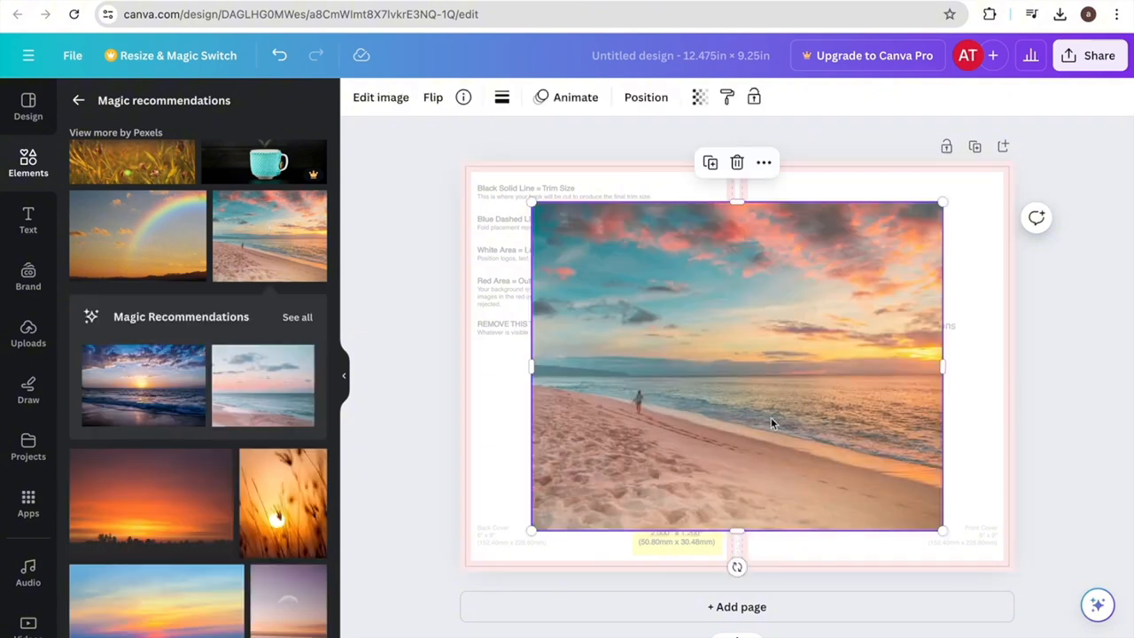
# Step: Align the beach photo with the spine edge and top of the front cover and enlarge it to the full page height
pyautogui.moveTo(744, 418); pyautogui.dragTo(964, 387)
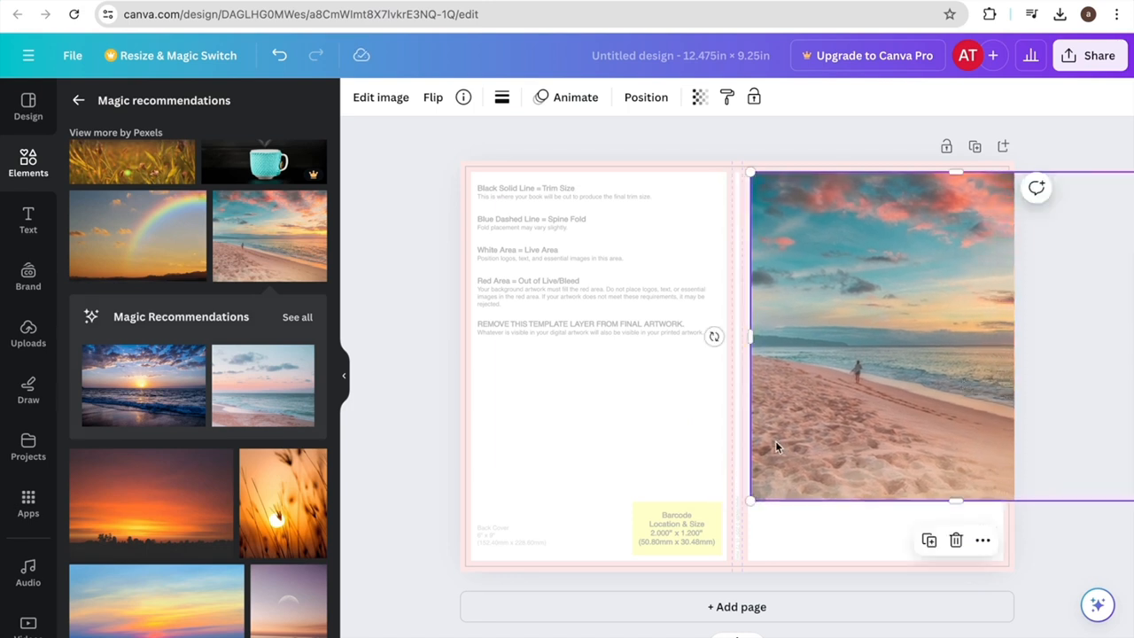
pyautogui.moveTo(776, 441); pyautogui.dragTo(776, 430)
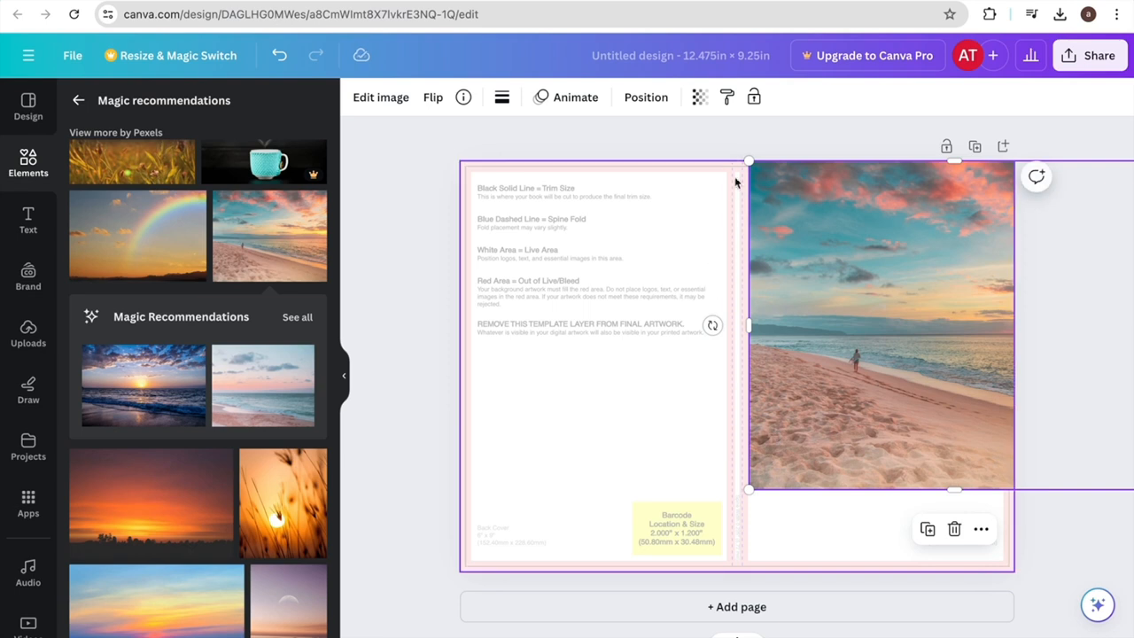
pyautogui.moveTo(958, 495); pyautogui.dragTo(970, 577)
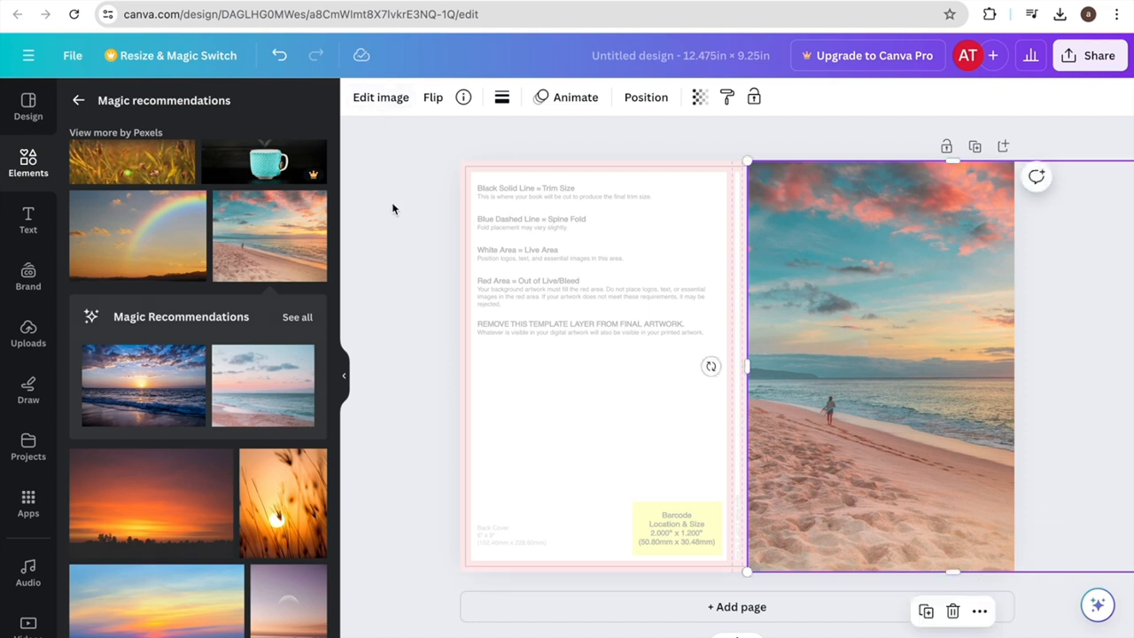
# Step: Try the Fresco, Belvedere, Flint, Capri, Bali, Latte and Nordic filters on the front cover's beach photo
pyautogui.click(385, 96)
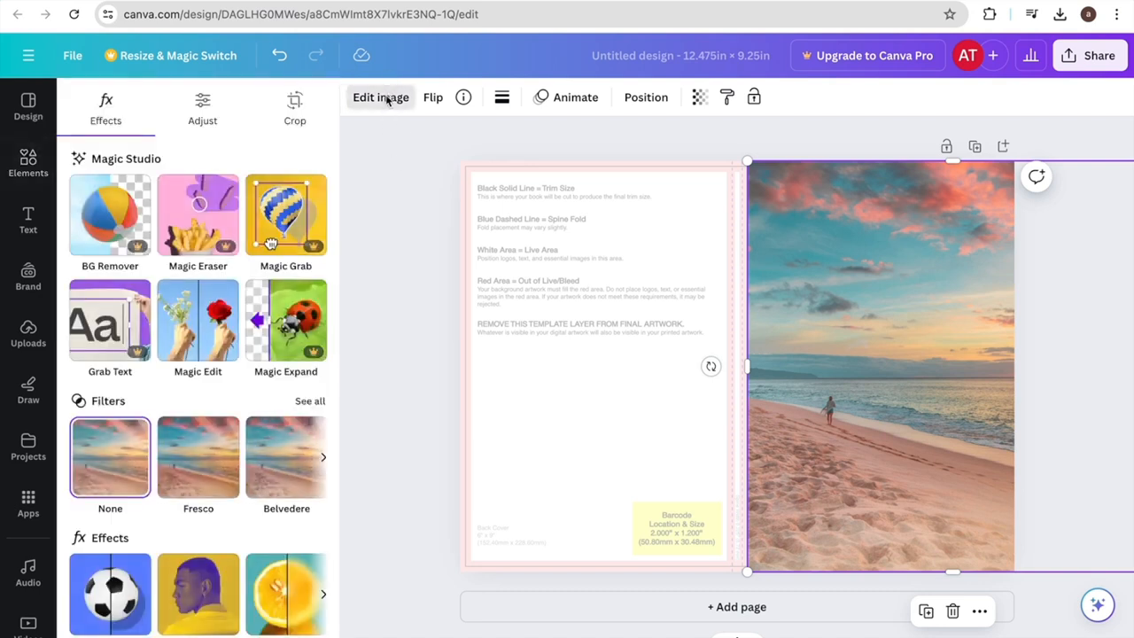
pyautogui.scroll(-3, 270, 242)
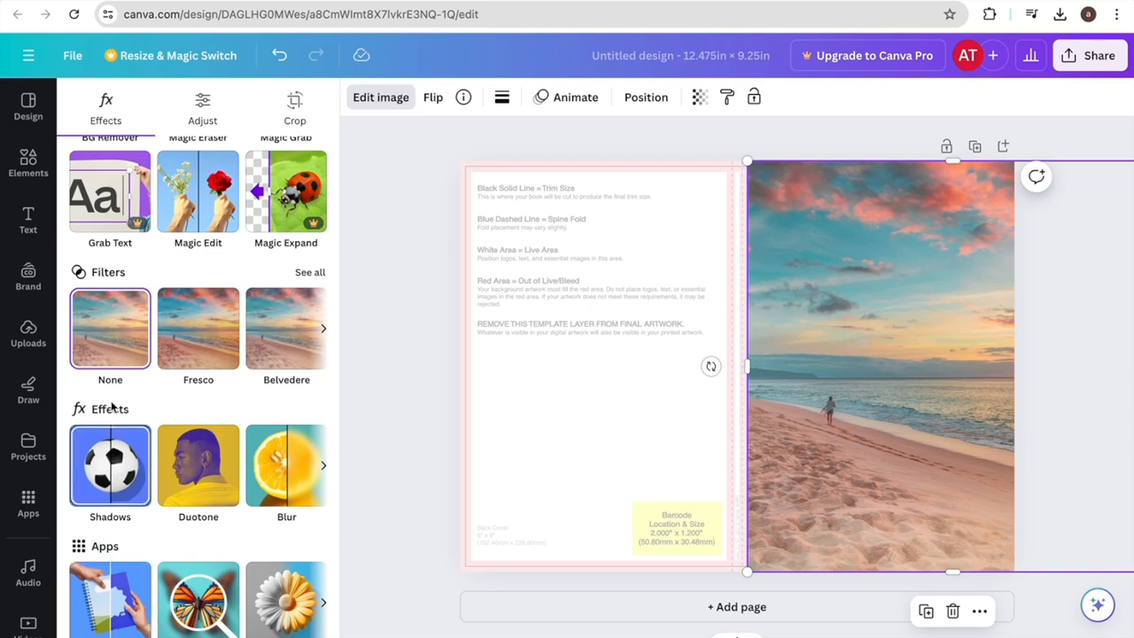
pyautogui.click(310, 274)
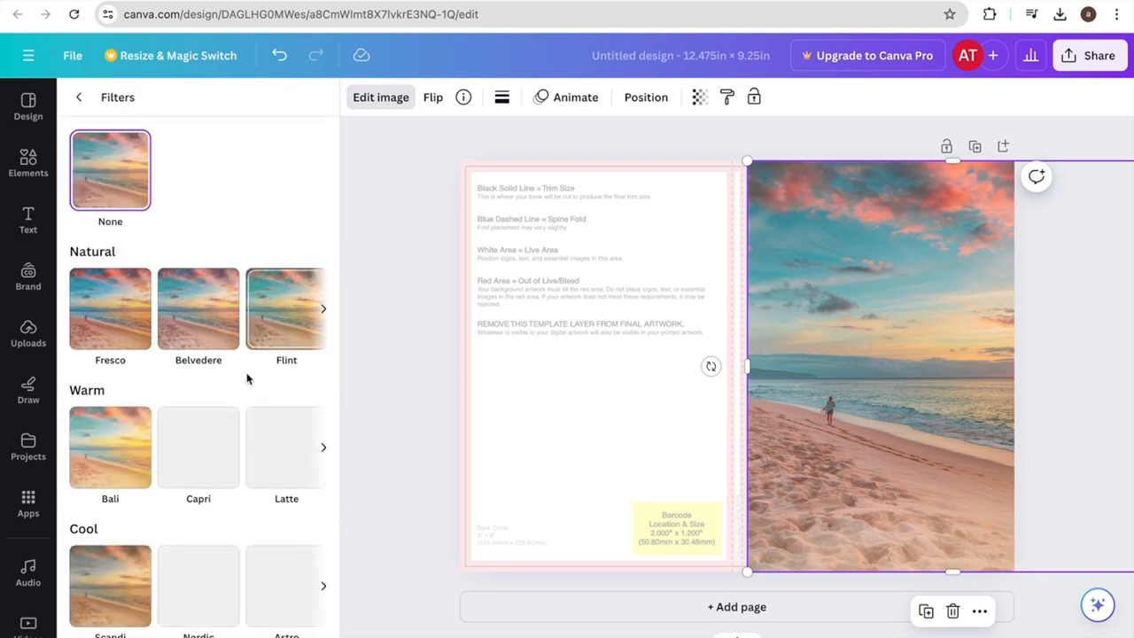
pyautogui.click(115, 333)
pyautogui.click(215, 320)
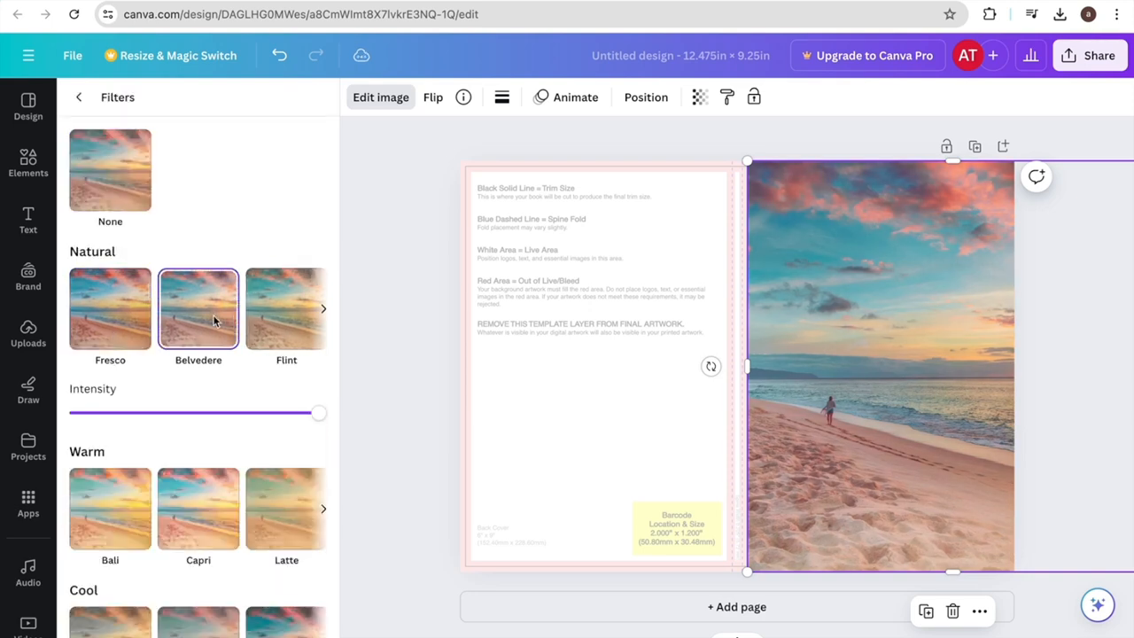
pyautogui.click(296, 330)
pyautogui.scroll(-1, 299, 333)
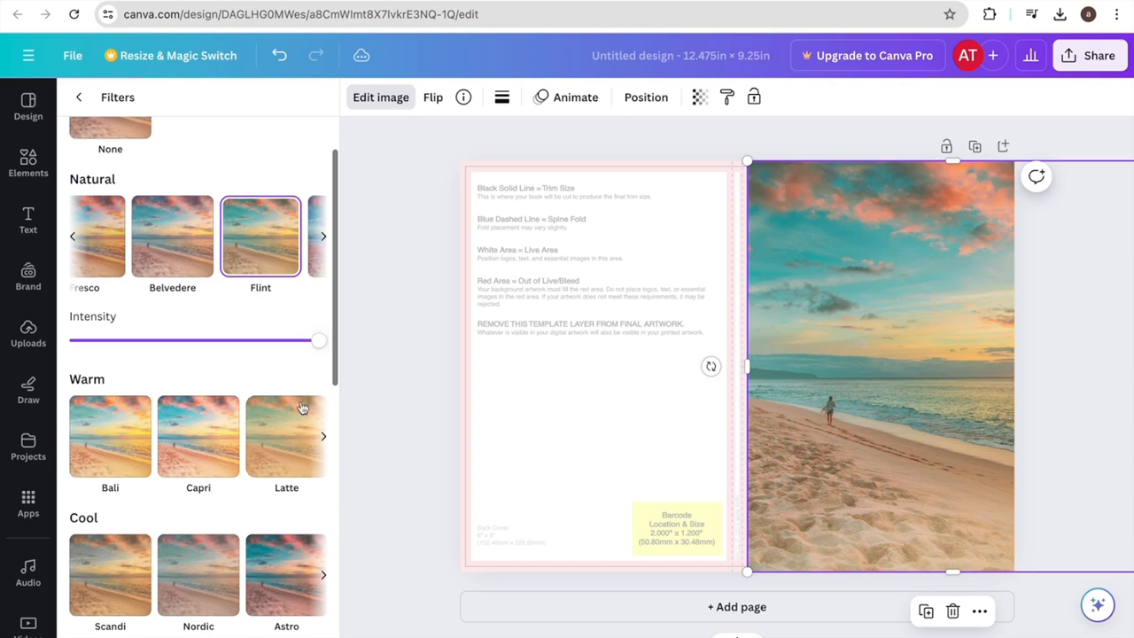
pyautogui.click(208, 433)
pyautogui.click(131, 401)
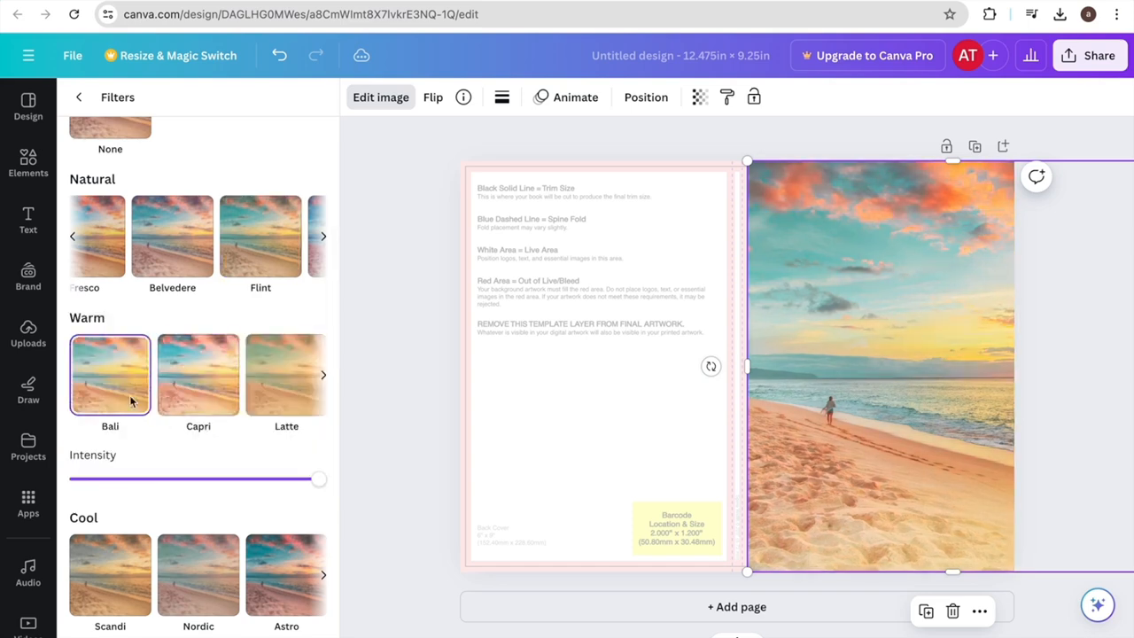
pyautogui.click(306, 399)
pyautogui.scroll(-2, 235, 568)
pyautogui.click(212, 454)
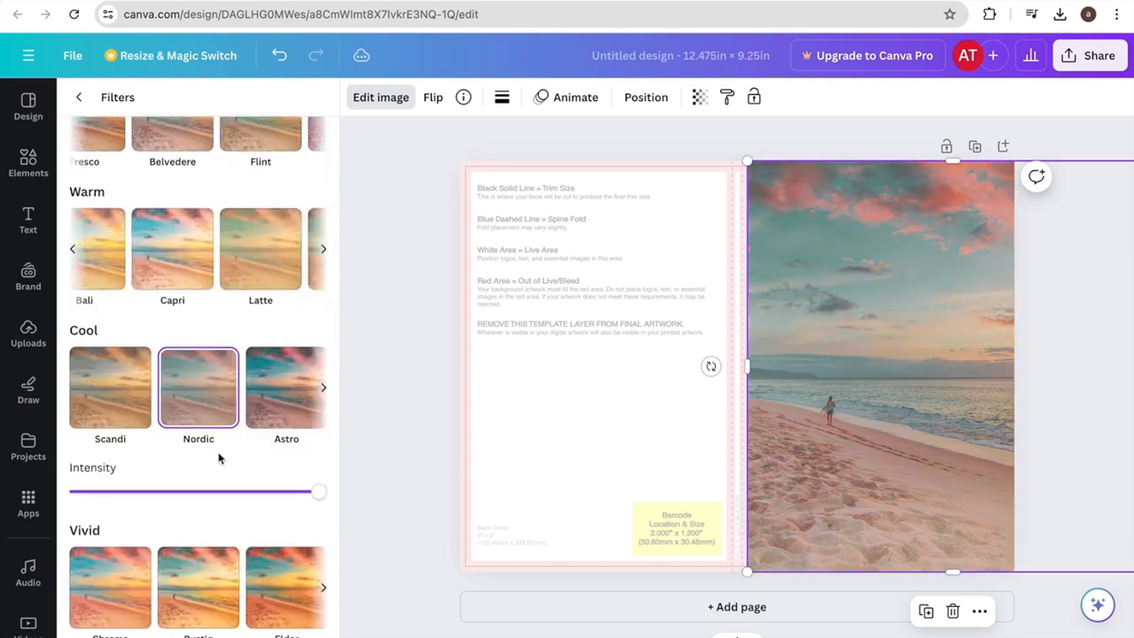
pyautogui.click(592, 581)
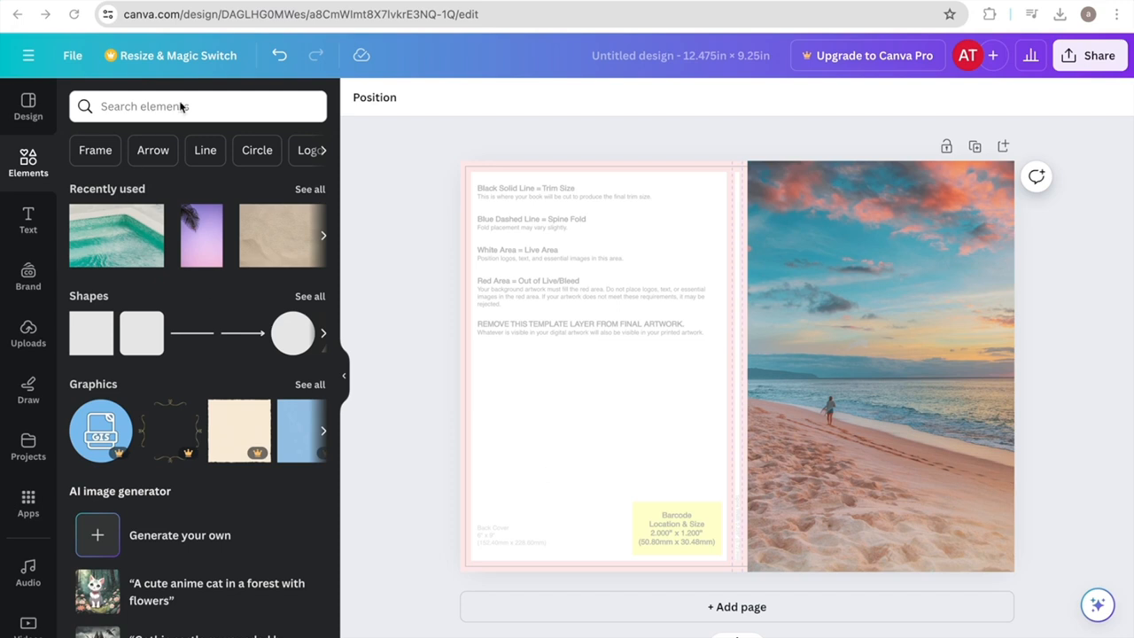
# Step: Search the elements for "gradient" graphics and add the blurred square in orange, green and blue to the page
pyautogui.click(151, 106)
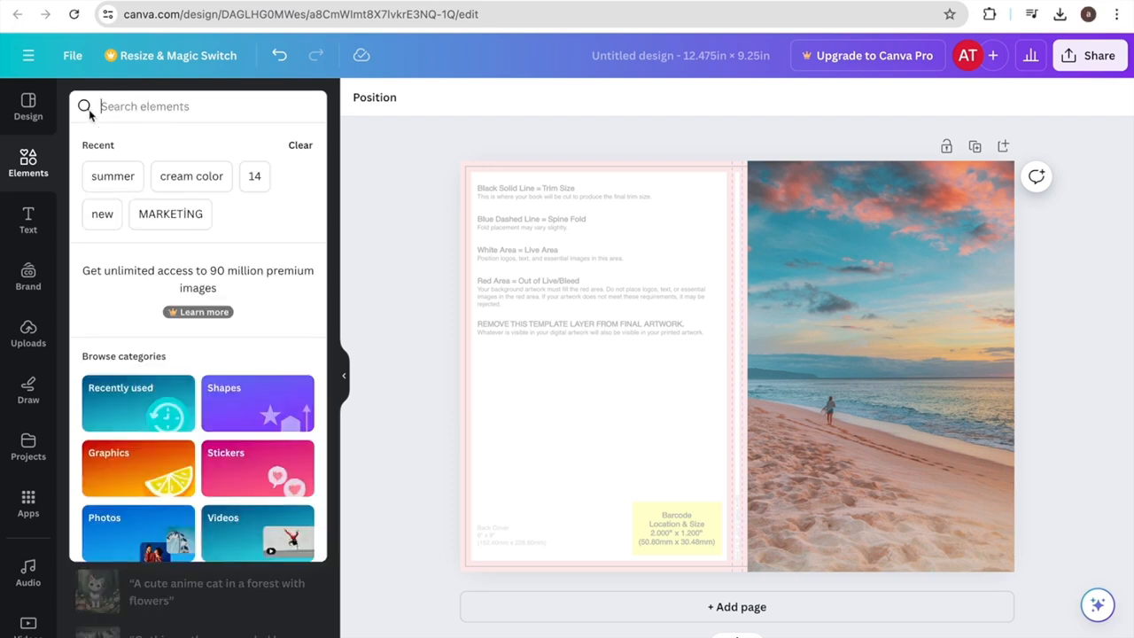
pyautogui.write('grad')
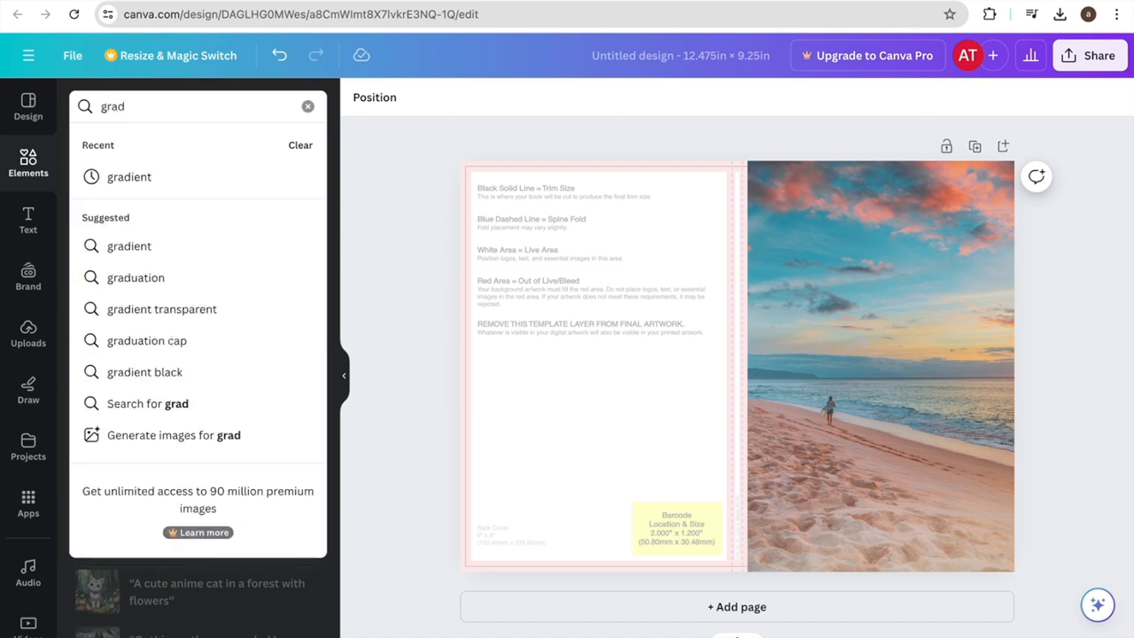
pyautogui.click(132, 176)
pyautogui.click(310, 228)
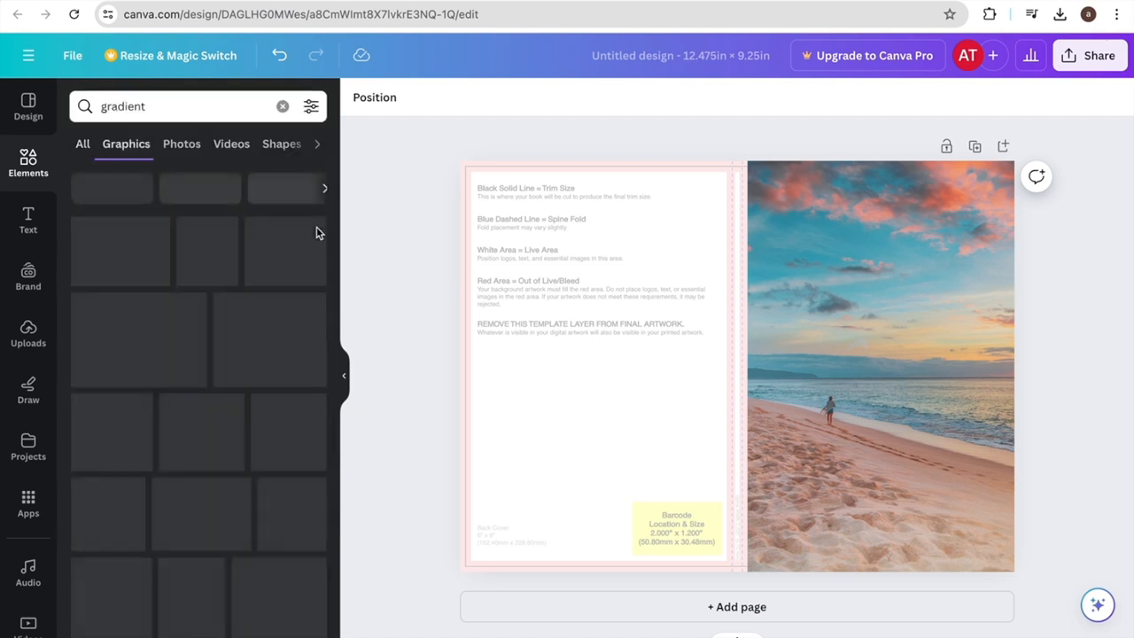
pyautogui.scroll(-1, 248, 405)
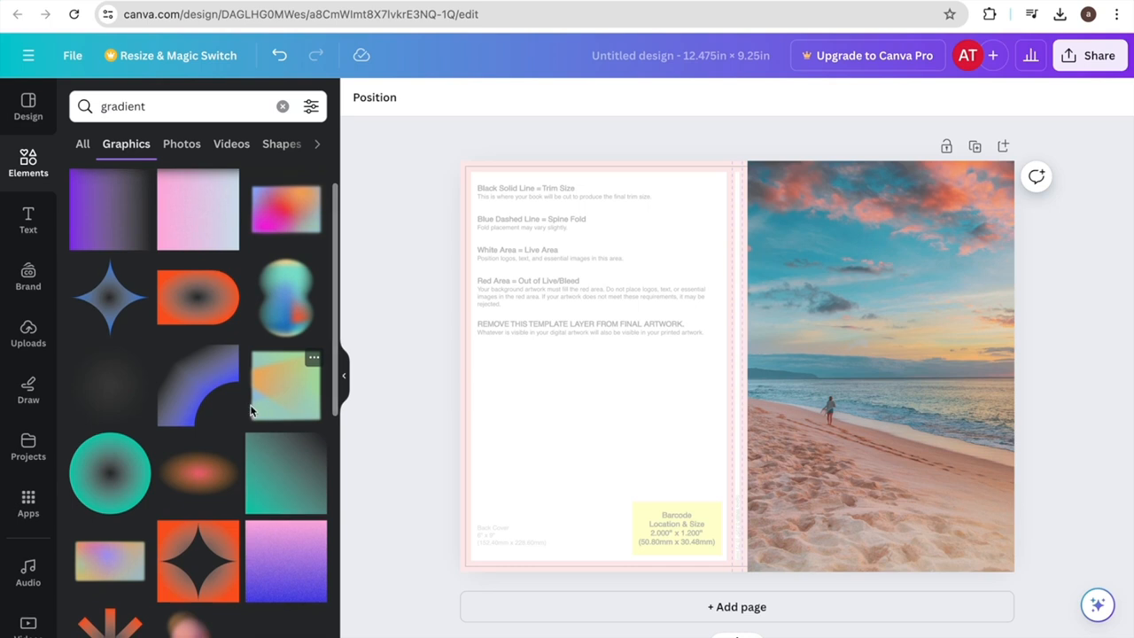
pyautogui.scroll(-2, 298, 410)
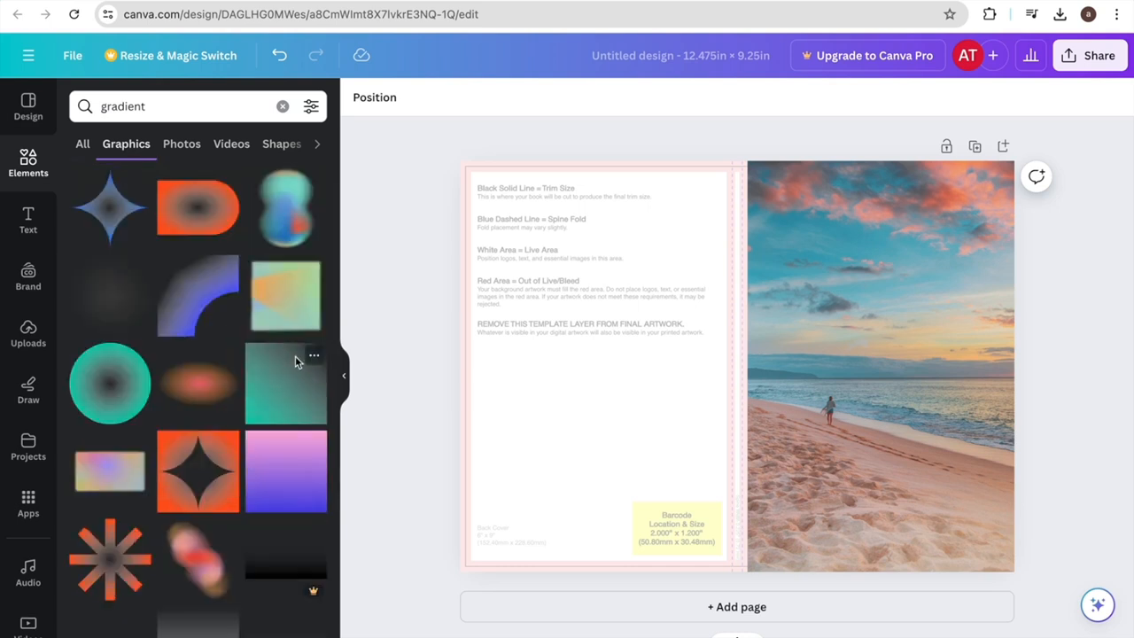
pyautogui.click(290, 325)
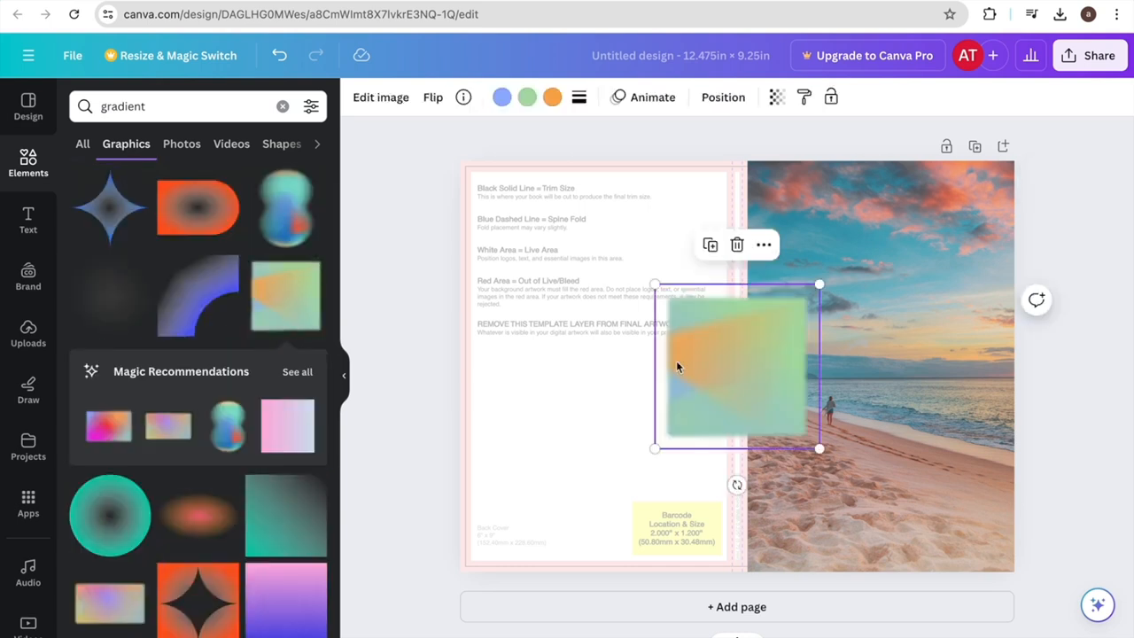
# Step: Place the blue and red blurred shape over the back cover and enlarge the background graphics to cover the whole back area
pyautogui.moveTo(769, 361); pyautogui.dragTo(665, 214)
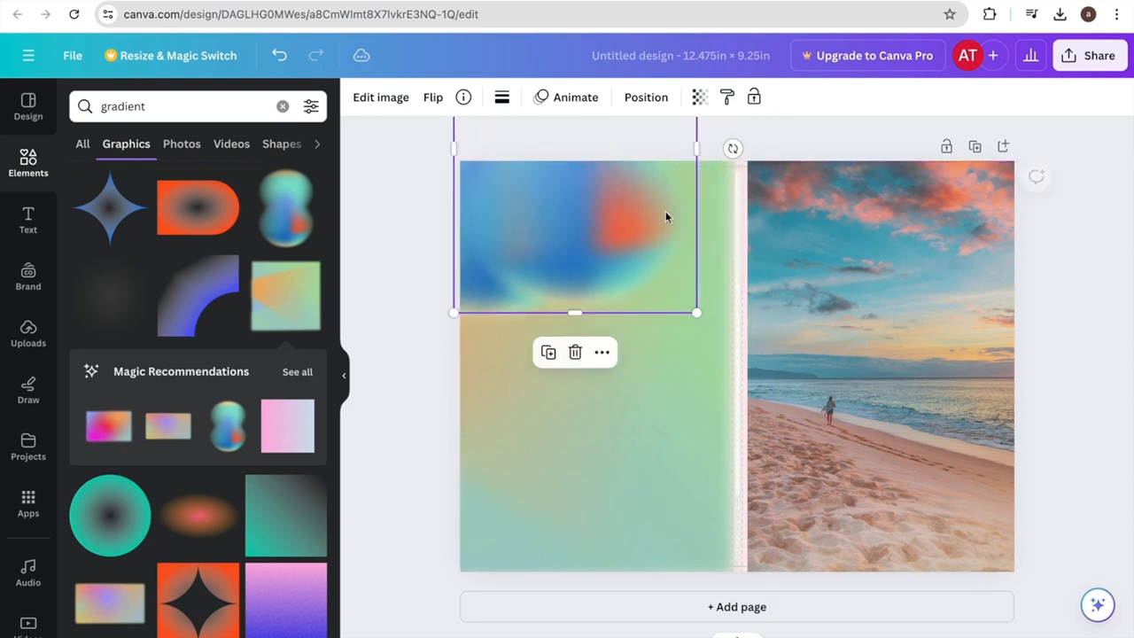
pyautogui.moveTo(698, 312); pyautogui.dragTo(772, 615)
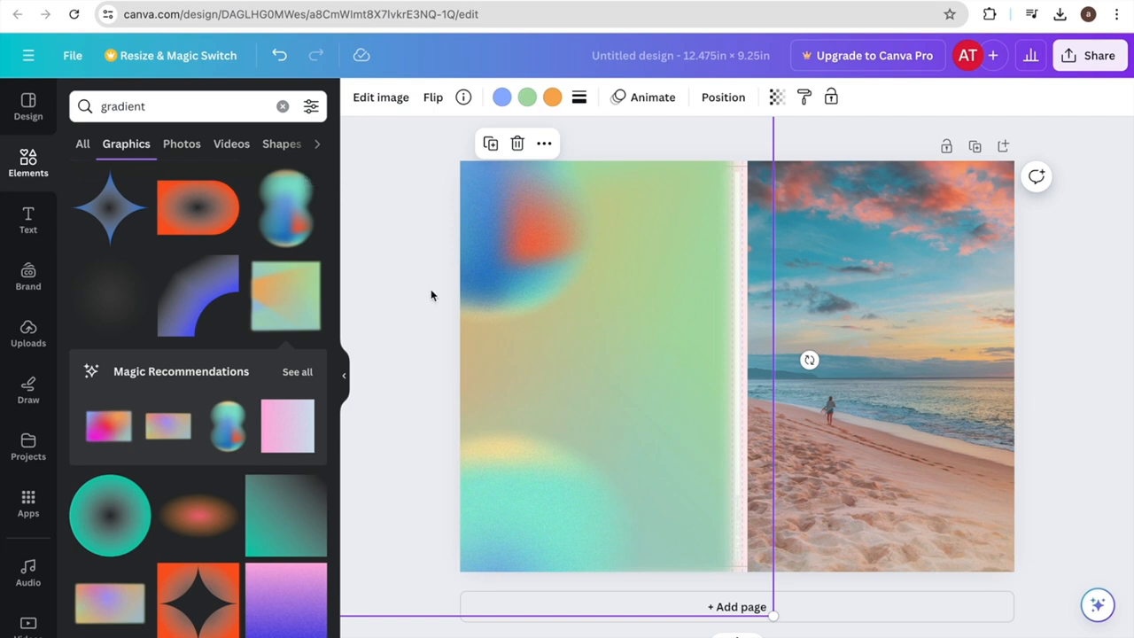
# Step: Change the green in the back cover gradient to white and shrink the gradient slightly
pyautogui.click(526, 99)
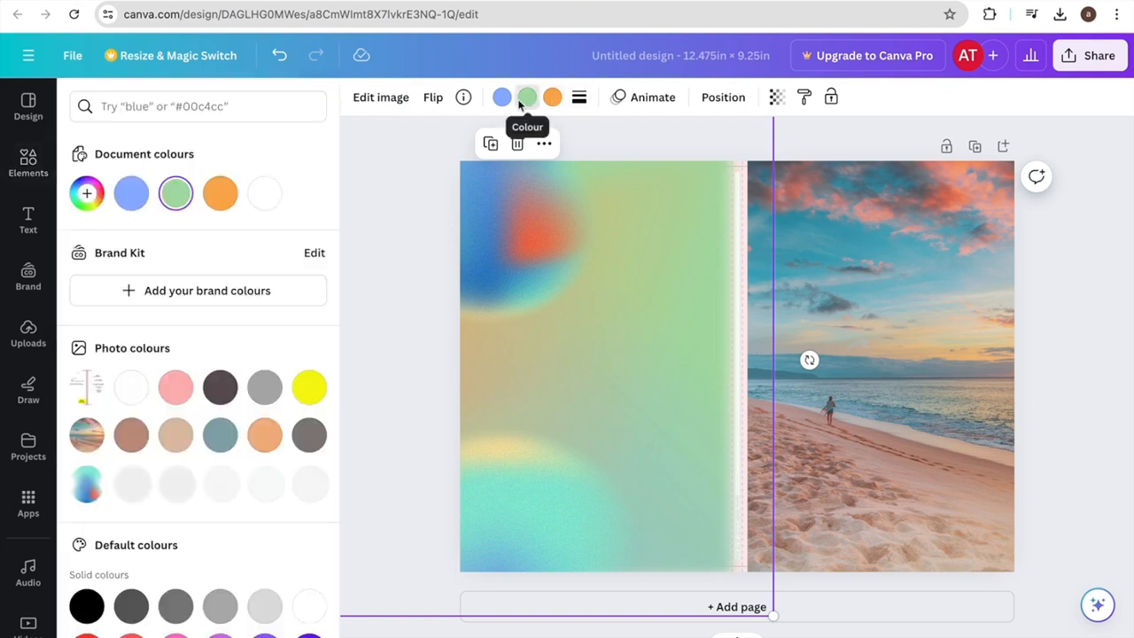
pyautogui.click(220, 194)
pyautogui.click(266, 195)
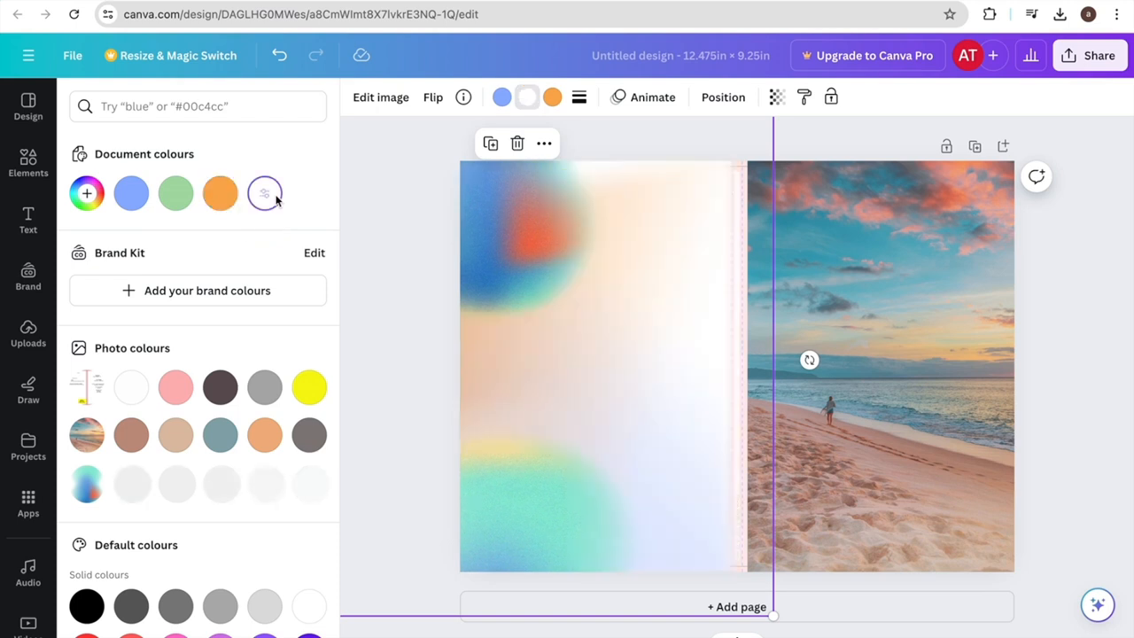
pyautogui.click(221, 194)
pyautogui.click(266, 195)
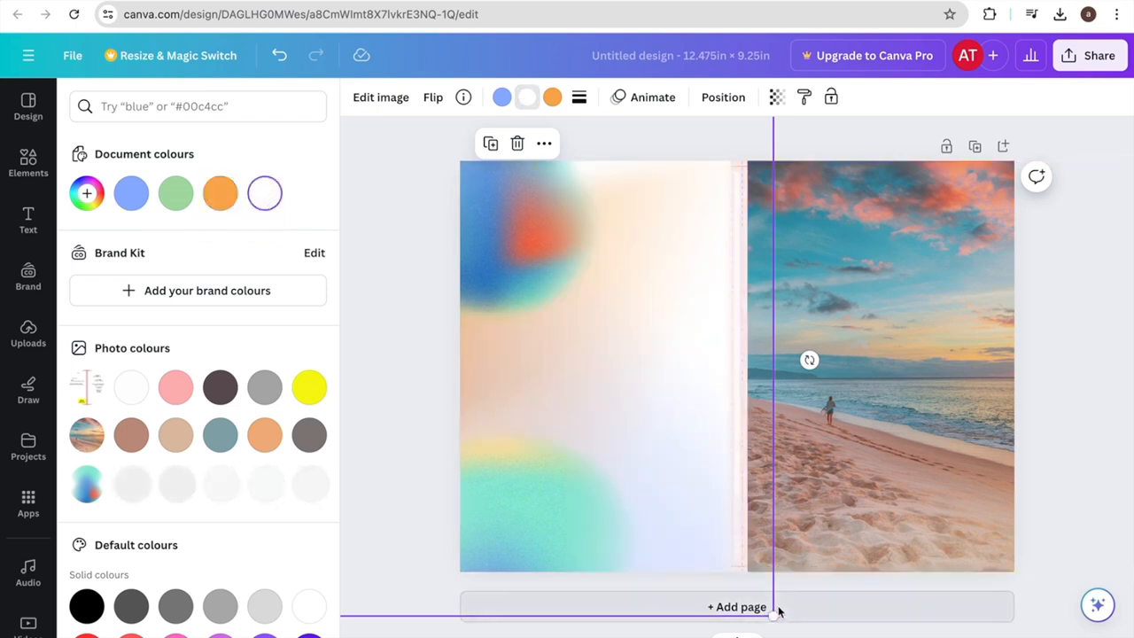
pyautogui.moveTo(773, 615); pyautogui.dragTo(765, 609)
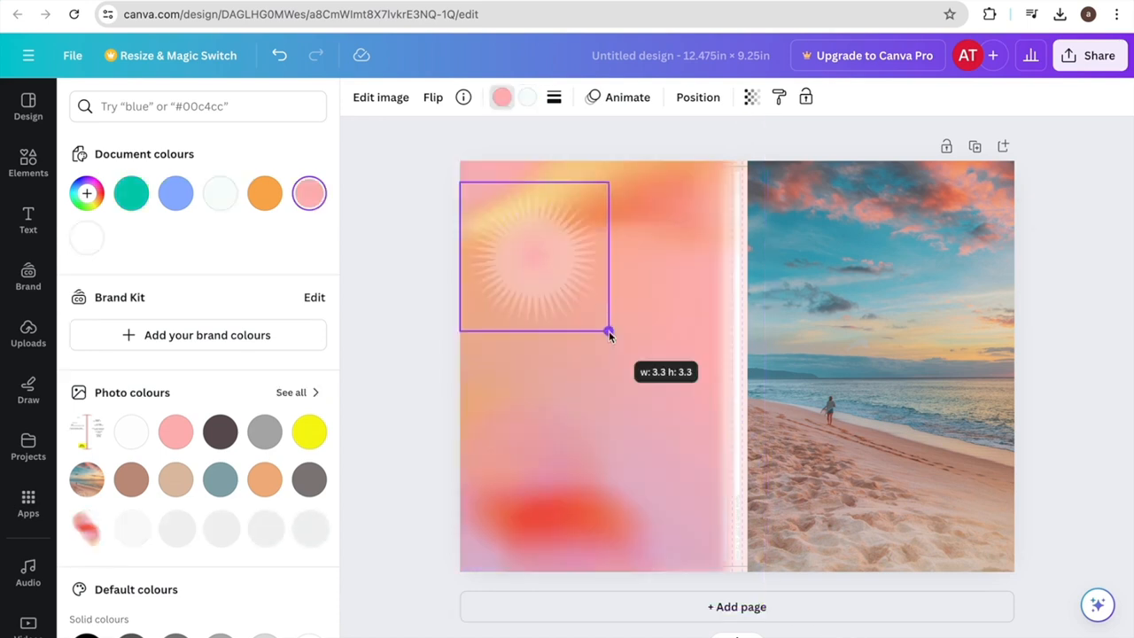
# Step: Shrink the pink sunburst and move it to the back cover's upper area beside the spine
pyautogui.moveTo(614, 324); pyautogui.dragTo(591, 304)
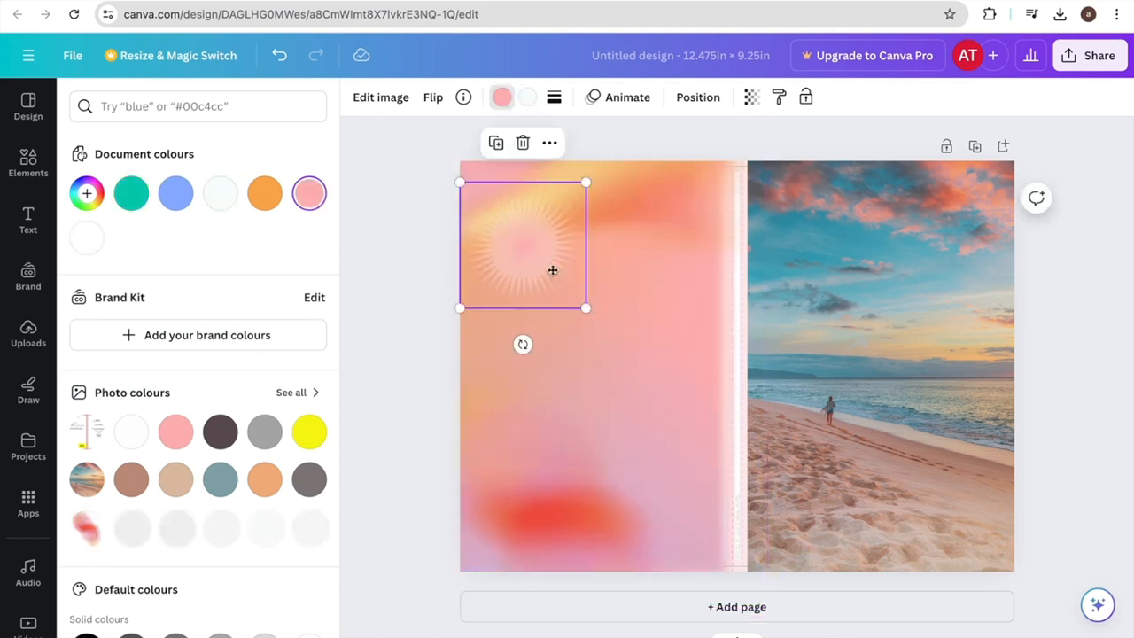
pyautogui.moveTo(552, 271); pyautogui.dragTo(676, 256)
pyautogui.moveTo(679, 259); pyautogui.dragTo(676, 255)
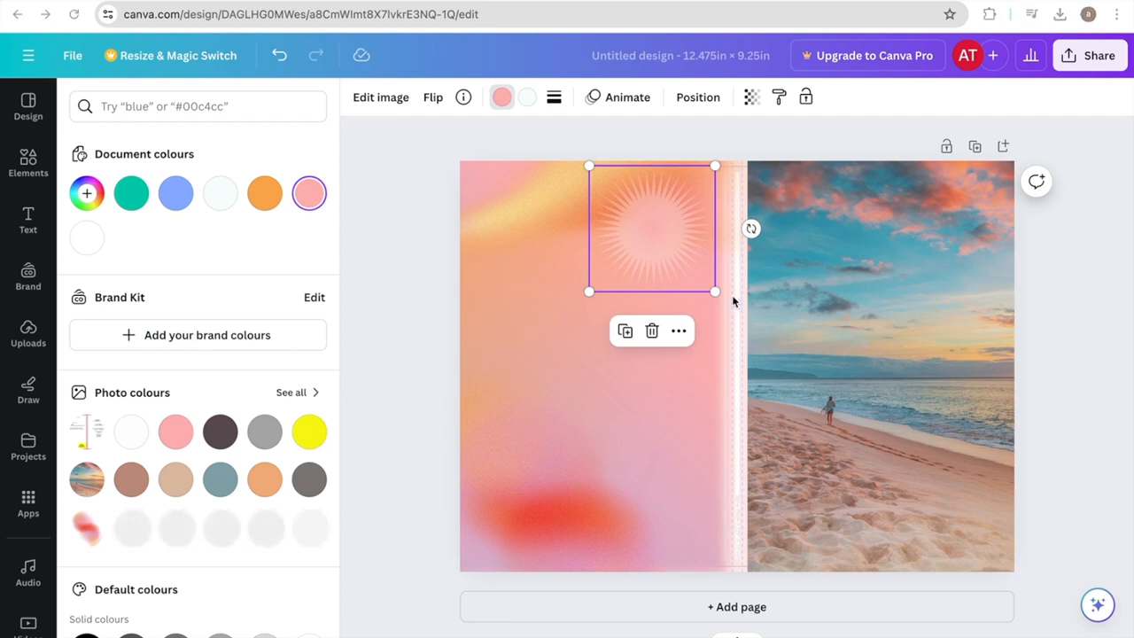
# Step: Add a square shape, narrow it into a strip and stretch it over the spine from the page's upper to lower edge
pyautogui.click(20, 168)
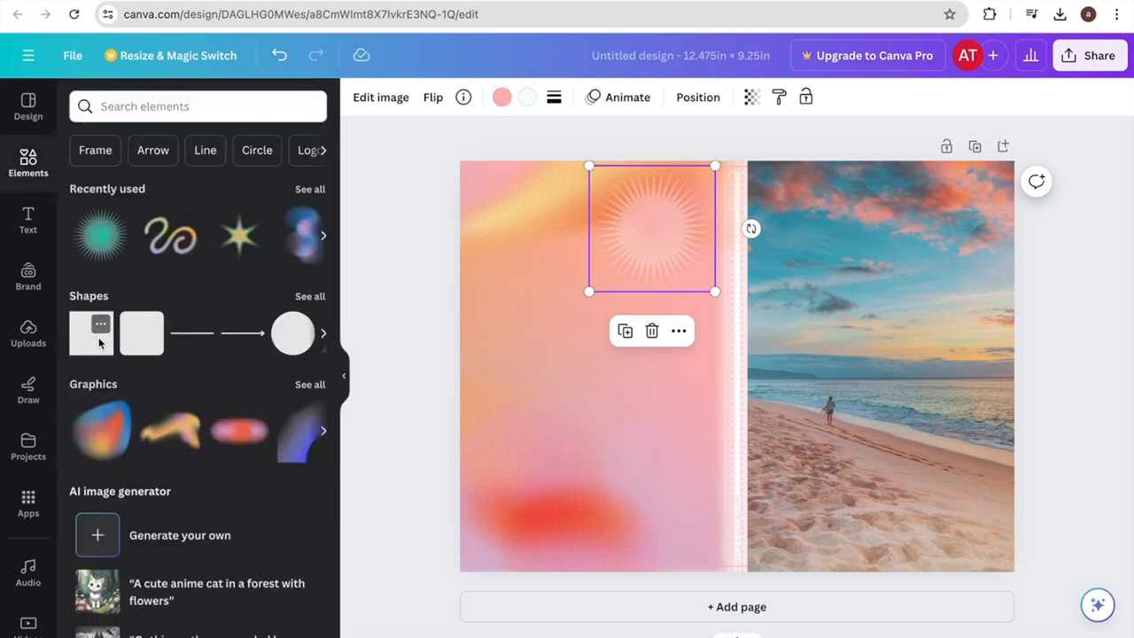
pyautogui.moveTo(99, 333); pyautogui.dragTo(734, 168)
pyautogui.click(80, 340)
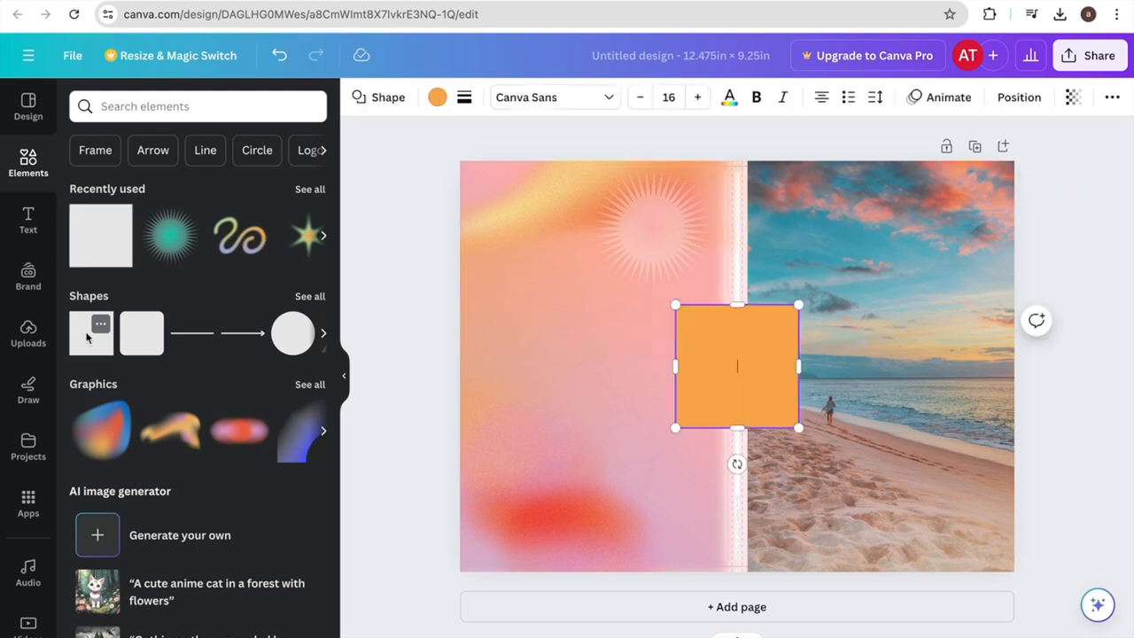
pyautogui.moveTo(801, 365); pyautogui.dragTo(698, 356)
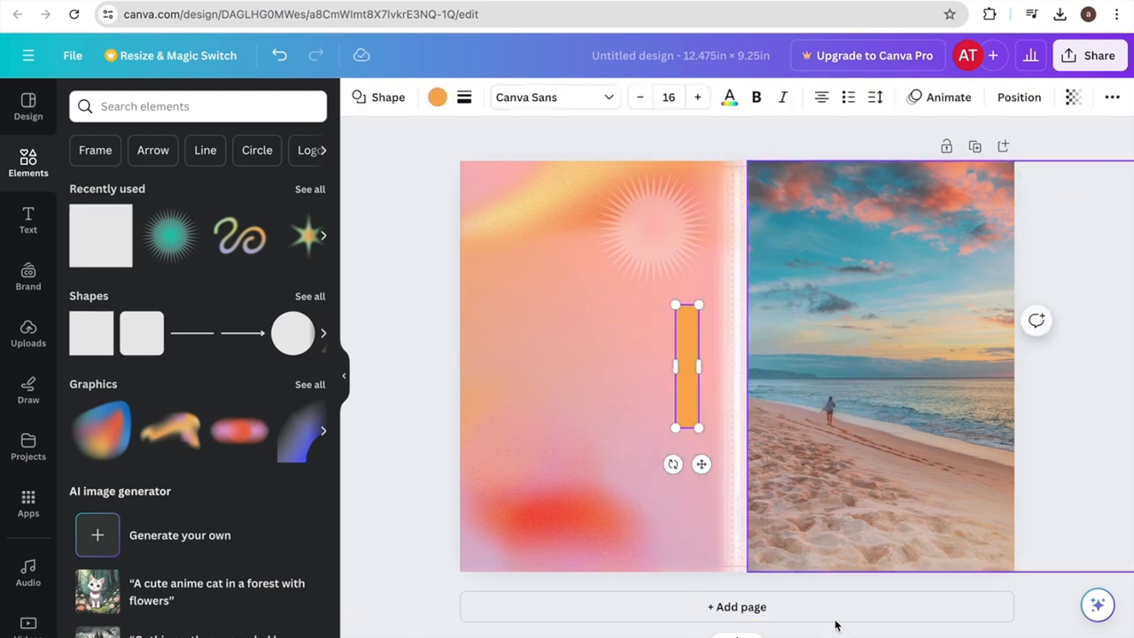
pyautogui.scroll(3, 733, 348)
pyautogui.scroll(-3, 728, 355)
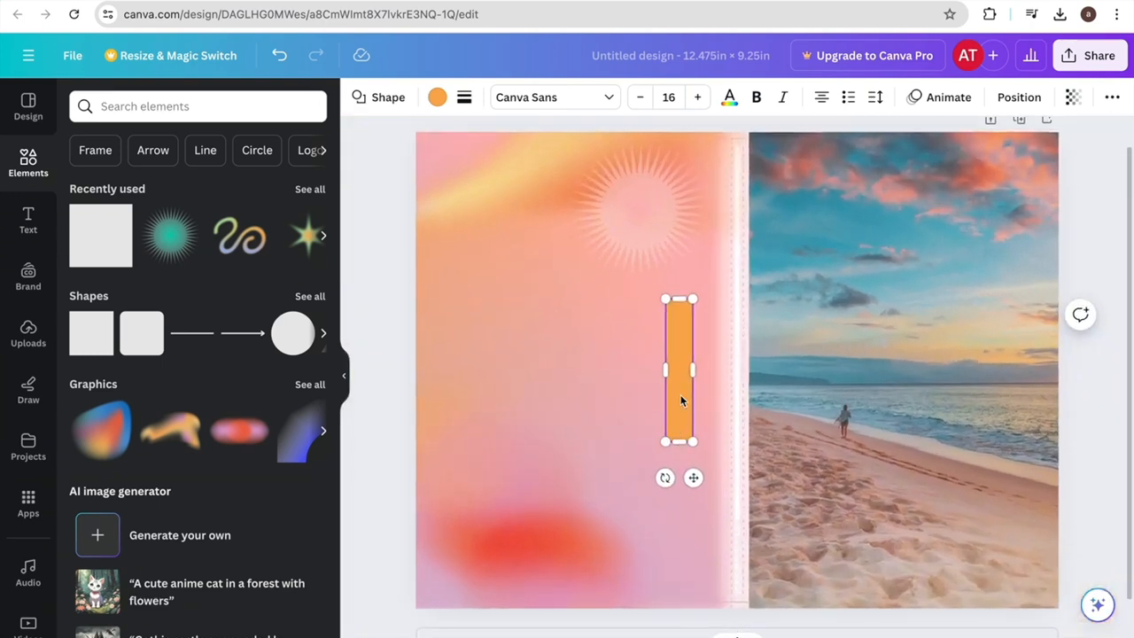
pyautogui.moveTo(681, 400); pyautogui.dragTo(739, 234)
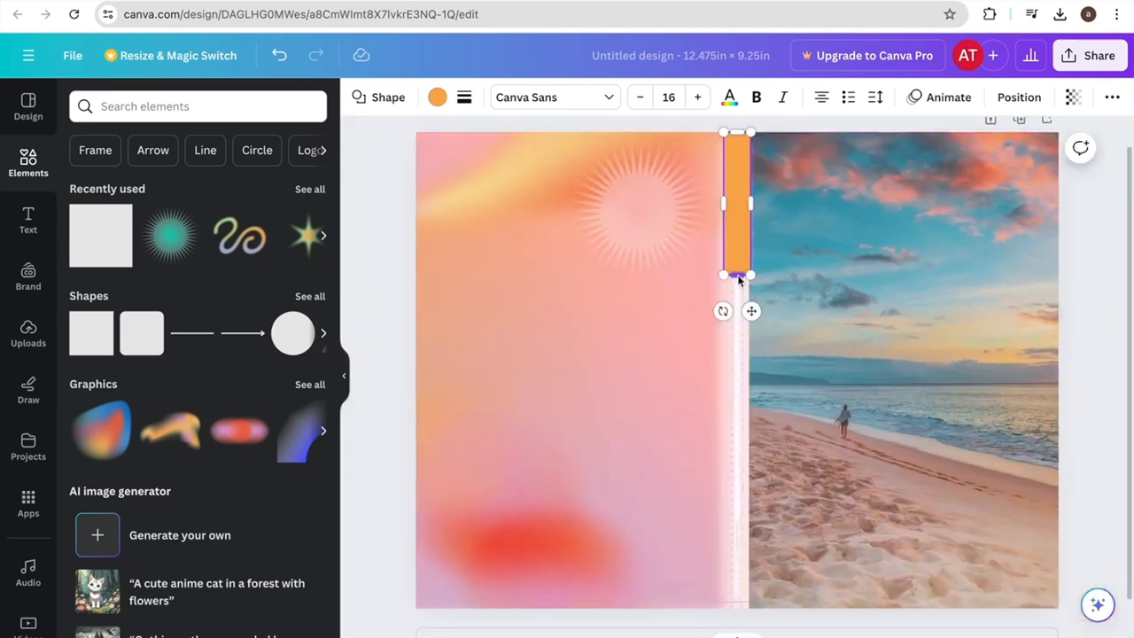
pyautogui.moveTo(740, 278); pyautogui.dragTo(740, 608)
# Step: Set the back cover gradient's transparency to about 63 and extend the spine strip slightly towards the back cover to match the template
pyautogui.click(703, 351)
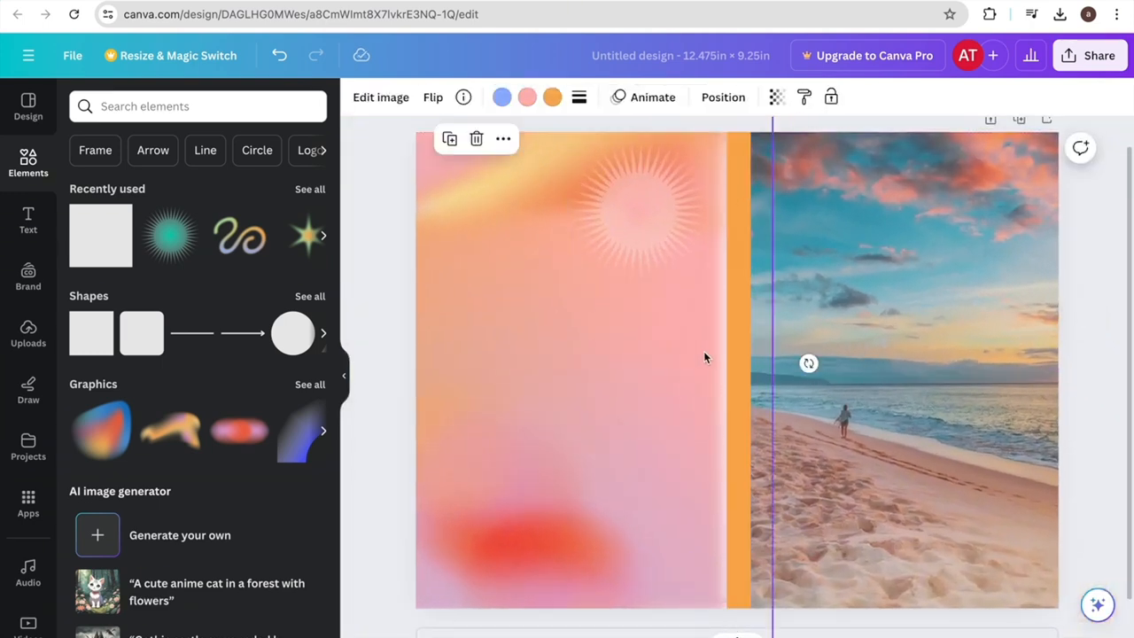
pyautogui.click(777, 97)
pyautogui.moveTo(720, 165); pyautogui.dragTo(691, 165)
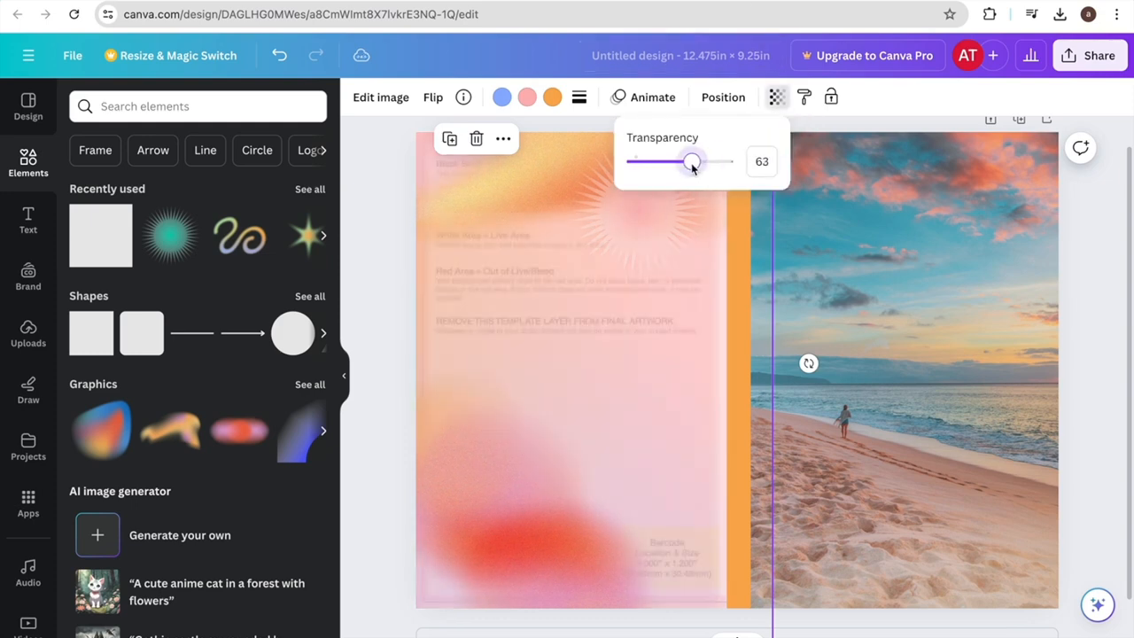
pyautogui.scroll(2, 801, 228)
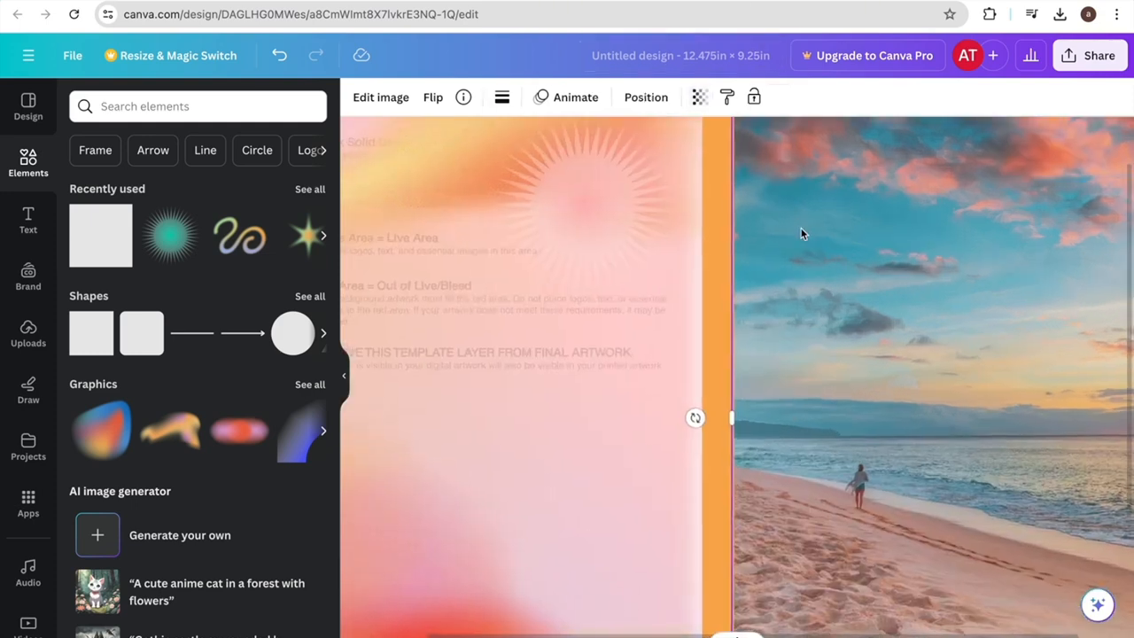
pyautogui.click(707, 315)
pyautogui.moveTo(702, 419); pyautogui.dragTo(698, 417)
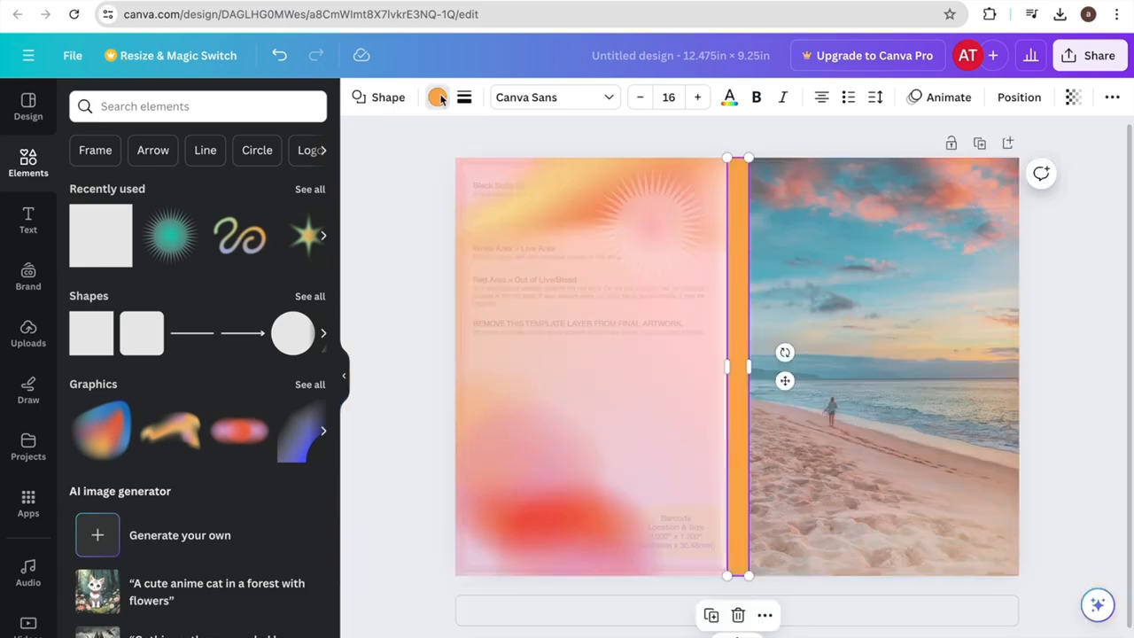
# Step: Recolour the orange spine strip with a custom pale cream solid colour
pyautogui.click(438, 98)
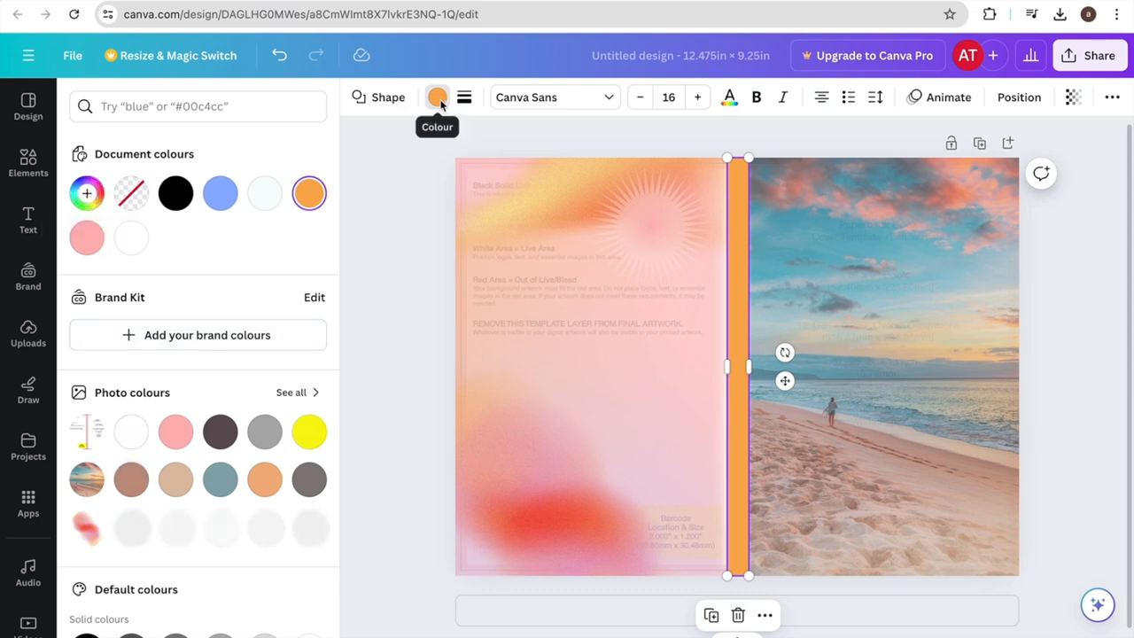
pyautogui.click(86, 194)
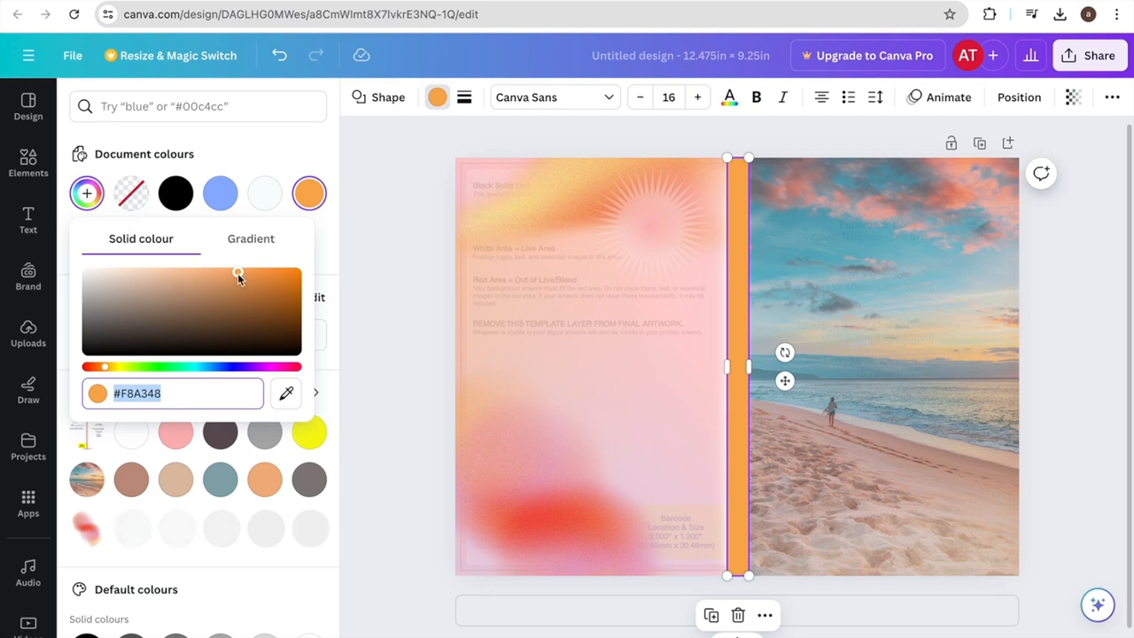
pyautogui.moveTo(239, 277); pyautogui.dragTo(131, 255)
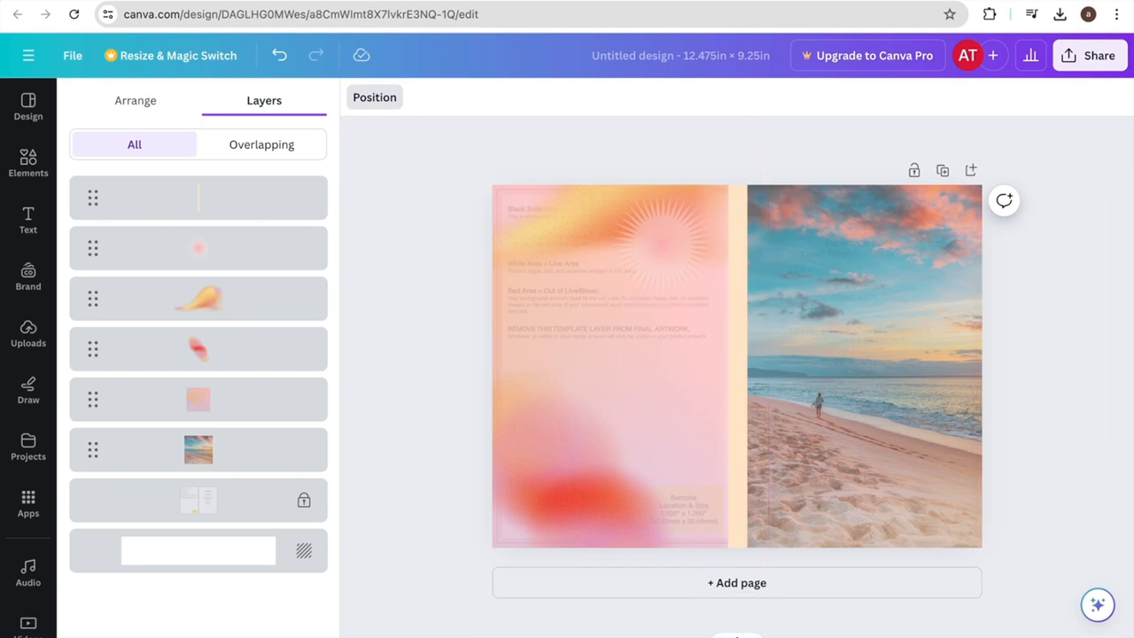
# Step: Select the locked KDP template layer, unlock it and delete it from the design
pyautogui.click(230, 508)
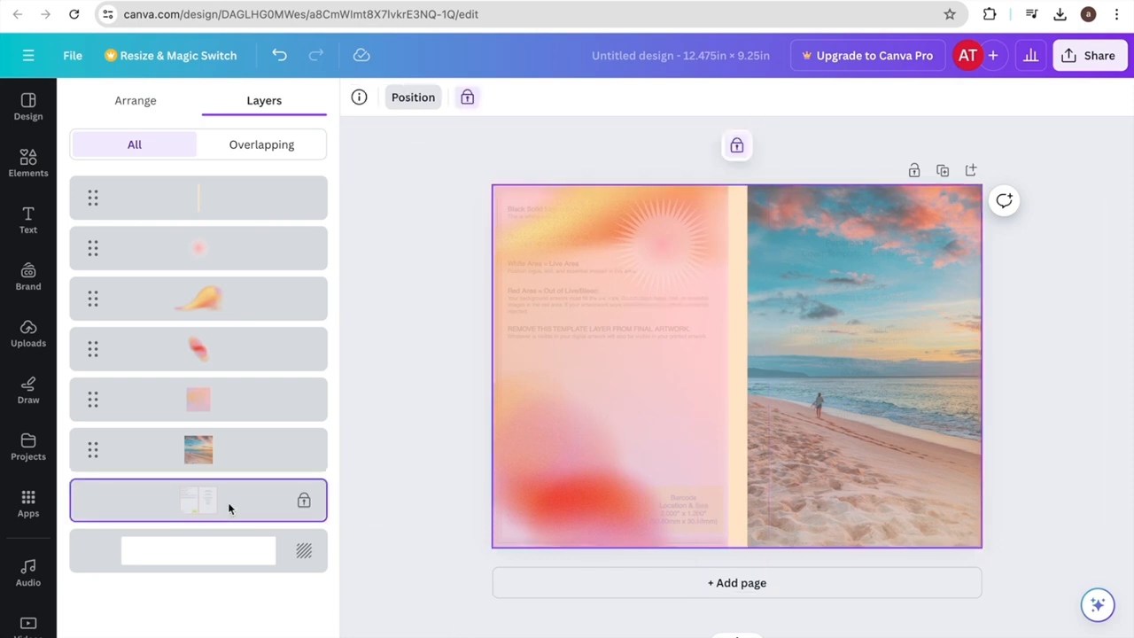
pyautogui.click(738, 147)
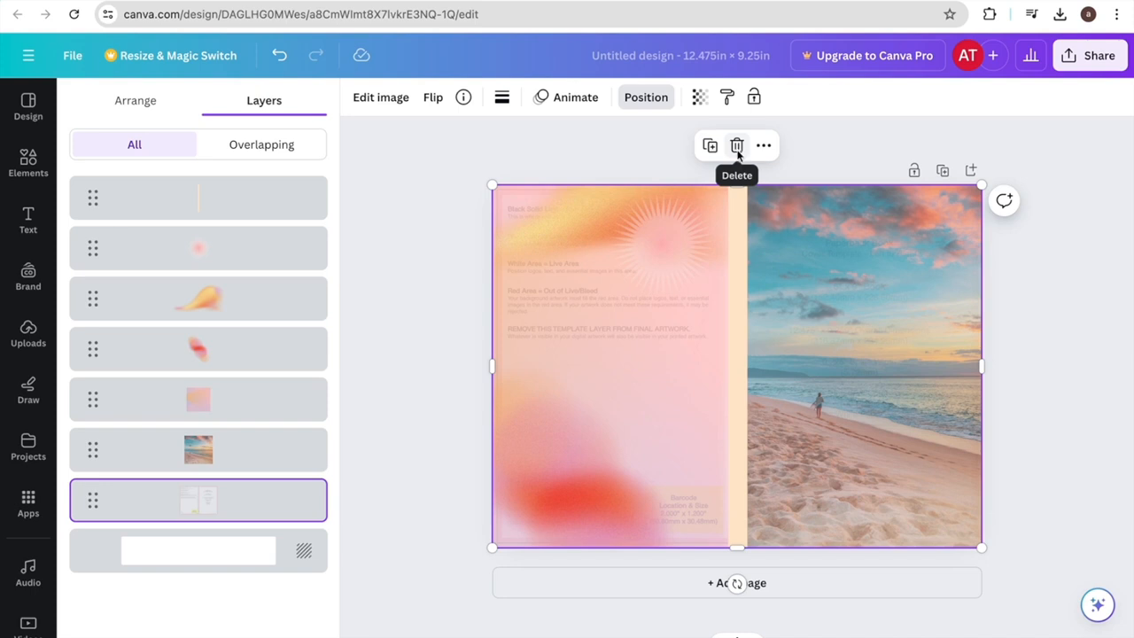
pyautogui.click(737, 146)
# Step: Raise the back cover gradient's transparency value to about its maximum and delete the red blurred shape near the lower edge
pyautogui.click(776, 98)
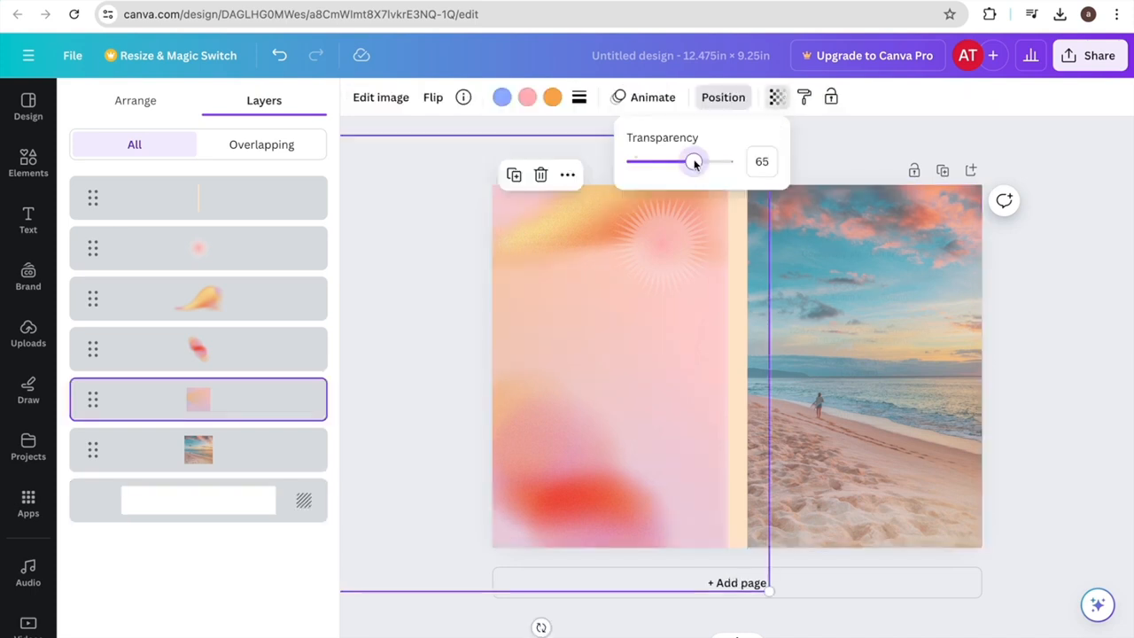
pyautogui.moveTo(694, 162); pyautogui.dragTo(730, 162)
pyautogui.click(601, 467)
pyautogui.press('Delete')
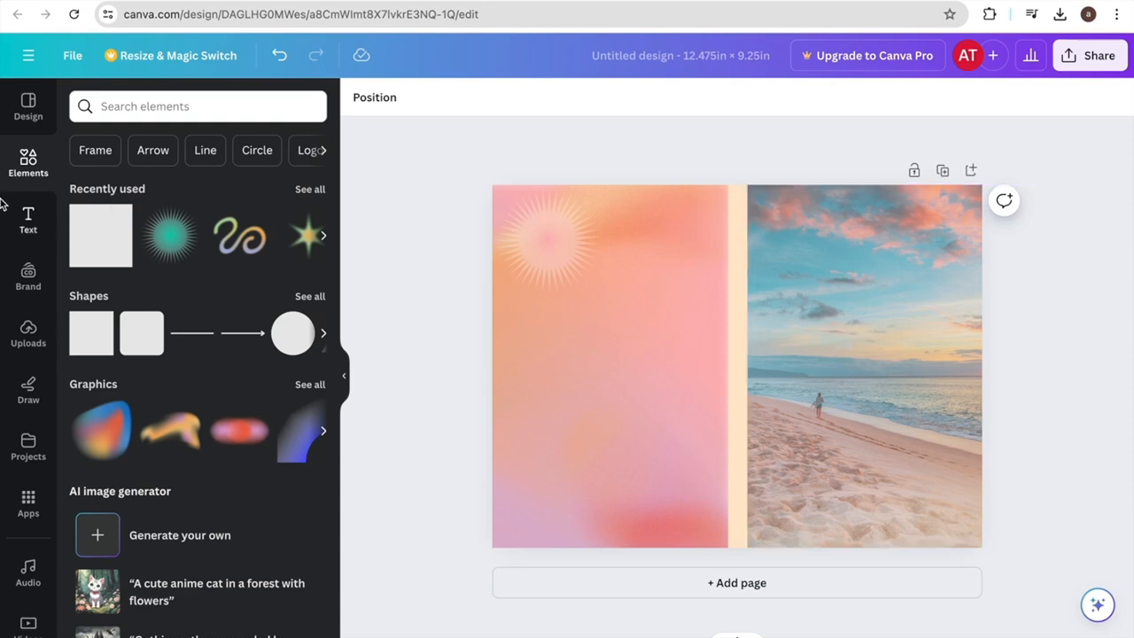
# Step: Add a heading text box, scale it down to size 37.5 and move it onto the sky of the front cover
pyautogui.click(30, 228)
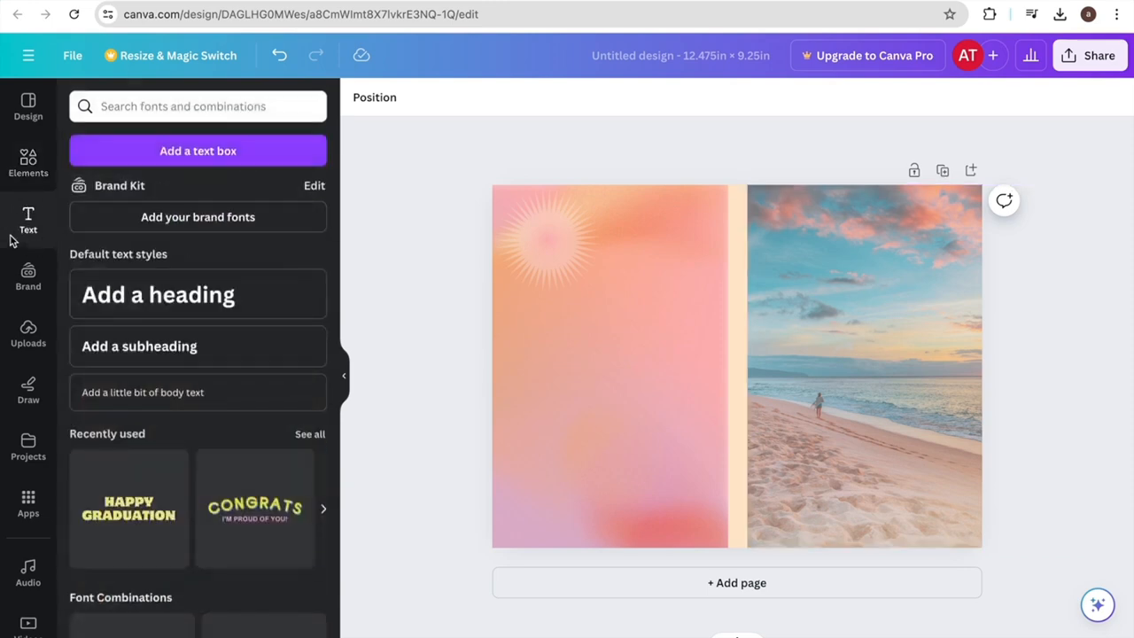
pyautogui.scroll(-1, 216, 400)
pyautogui.scroll(1, 216, 400)
pyautogui.click(168, 296)
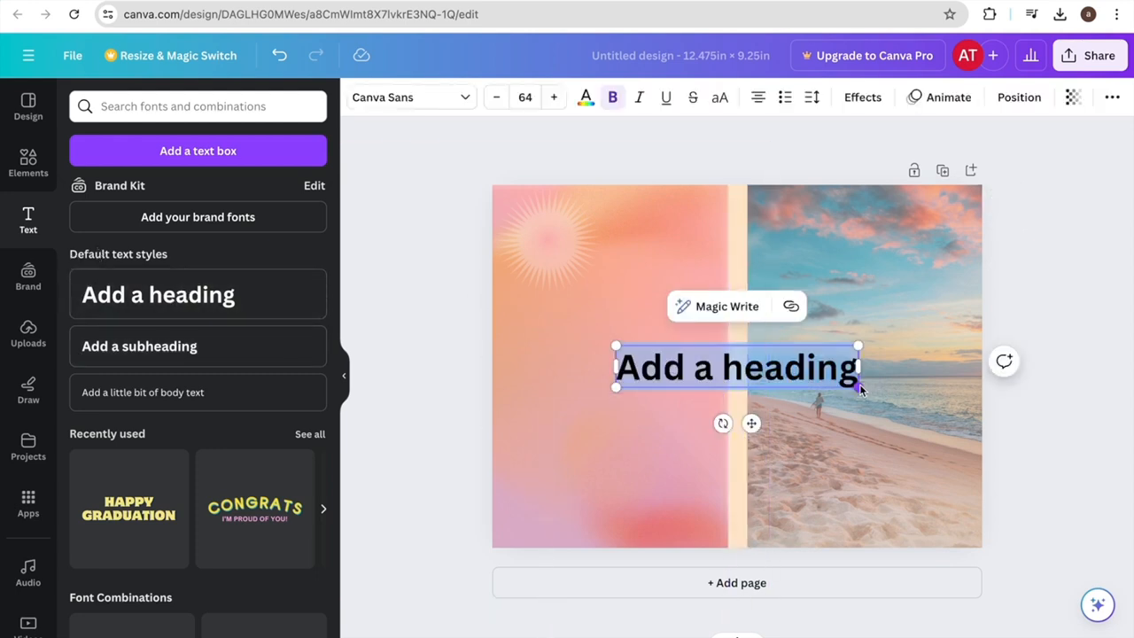
pyautogui.moveTo(849, 388); pyautogui.dragTo(759, 369)
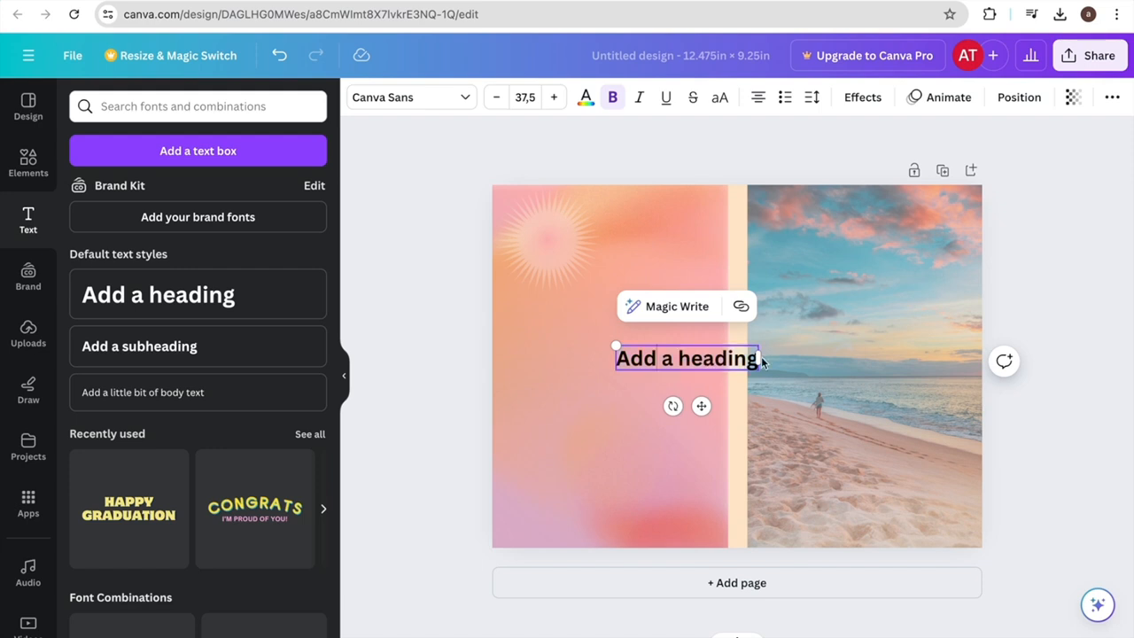
pyautogui.moveTo(701, 406); pyautogui.dragTo(882, 375)
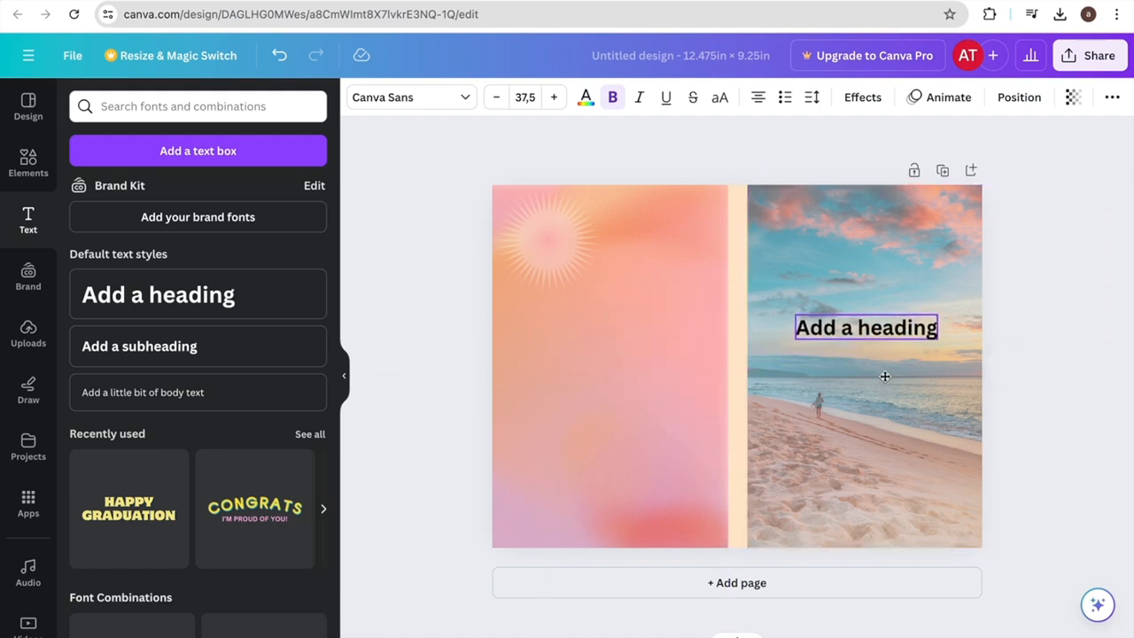
# Step: Replace the heading's placeholder text with "Summer Tale" and move it higher in the front cover's sky
pyautogui.doubleClick(877, 339)
pyautogui.press('BackSpace')
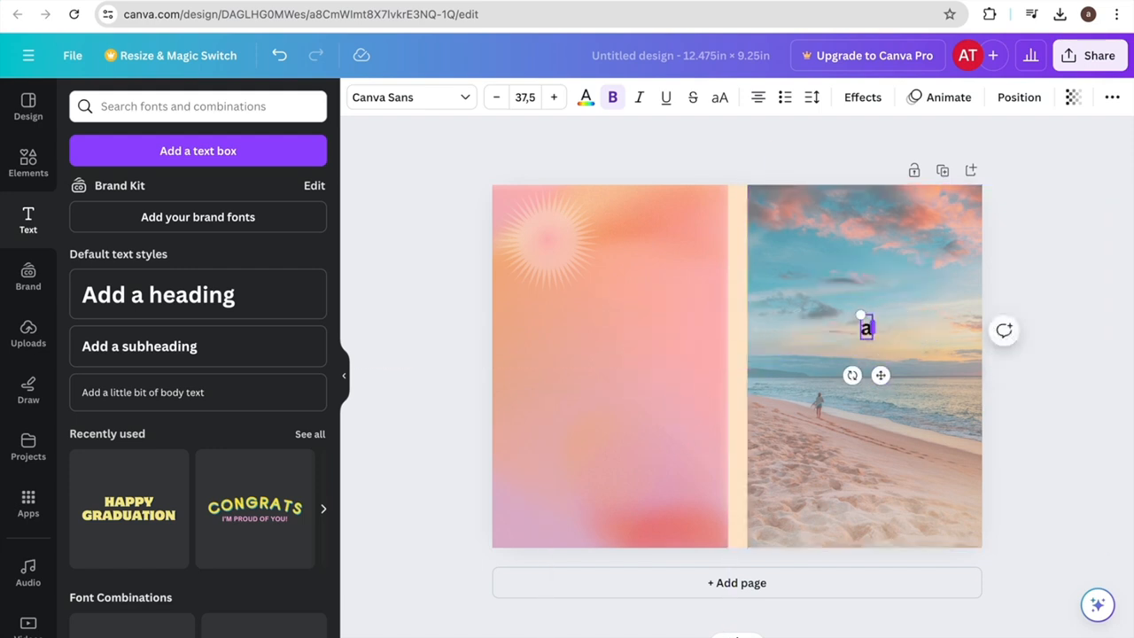
pyautogui.write('Summer')
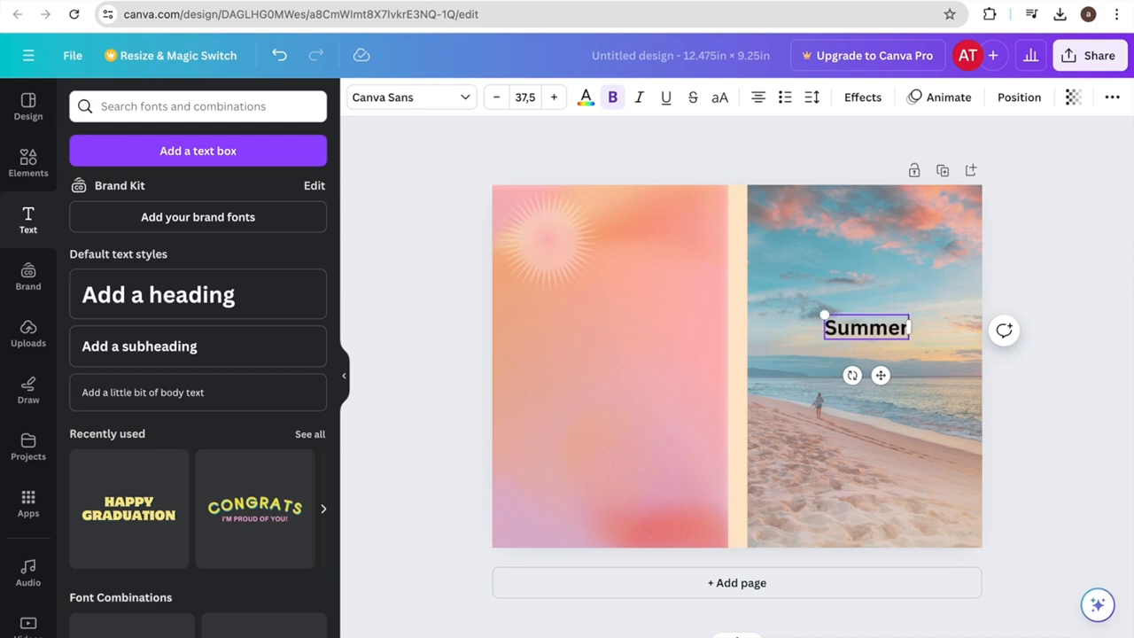
pyautogui.write(' Tale')
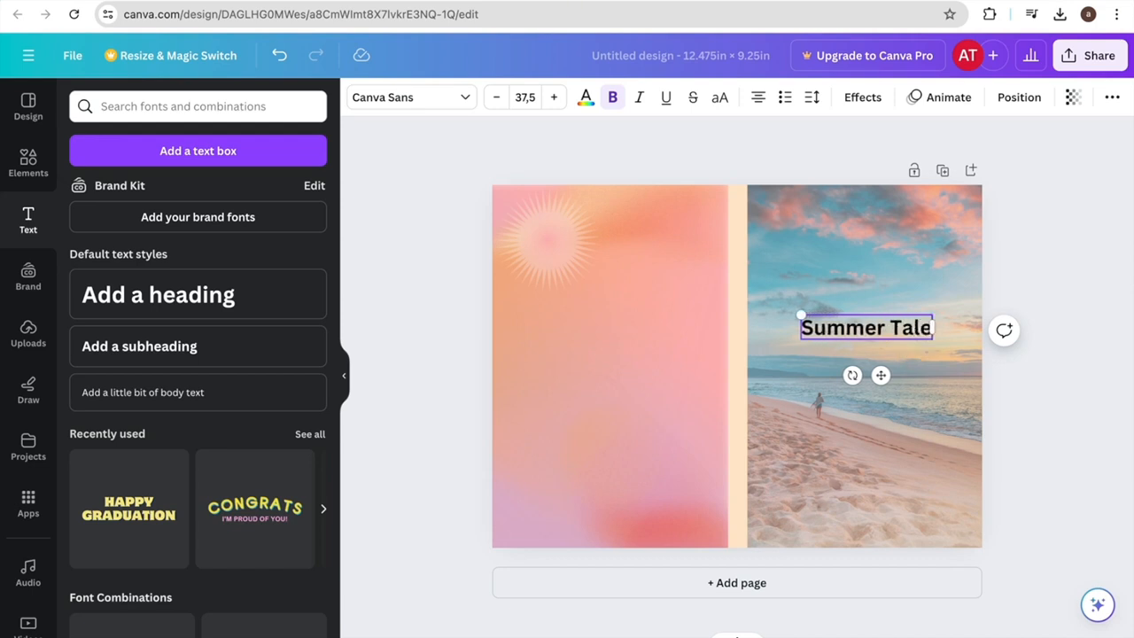
pyautogui.moveTo(886, 334); pyautogui.dragTo(889, 286)
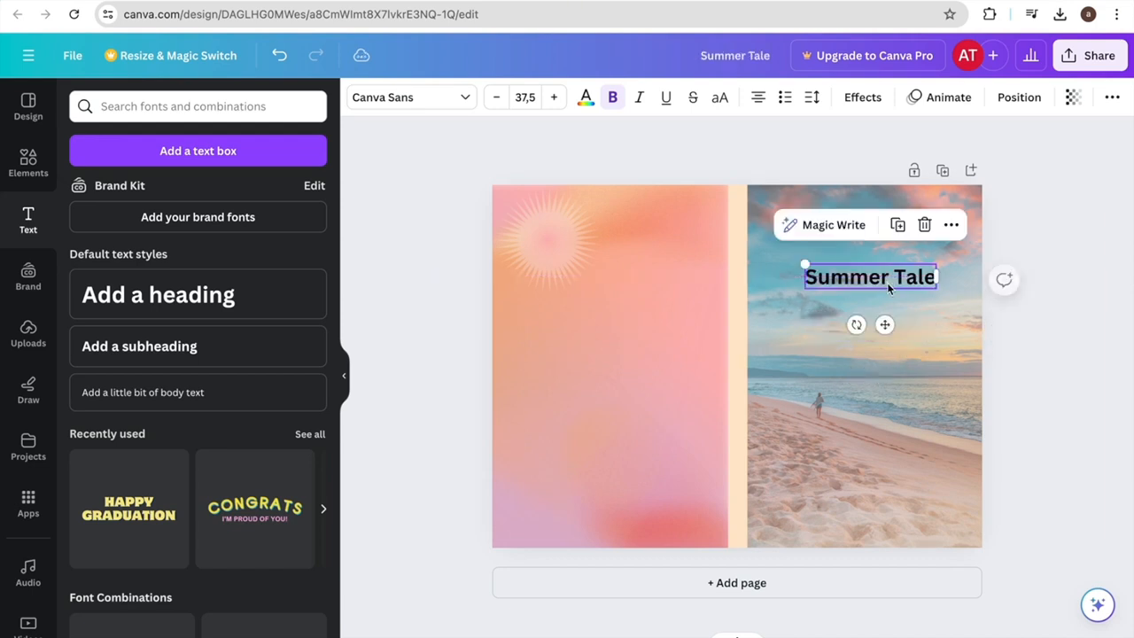
# Step: Try the Nunito and Open Sans fonts on the "Summer Tale" heading and settle on DM Sans
pyautogui.click(428, 102)
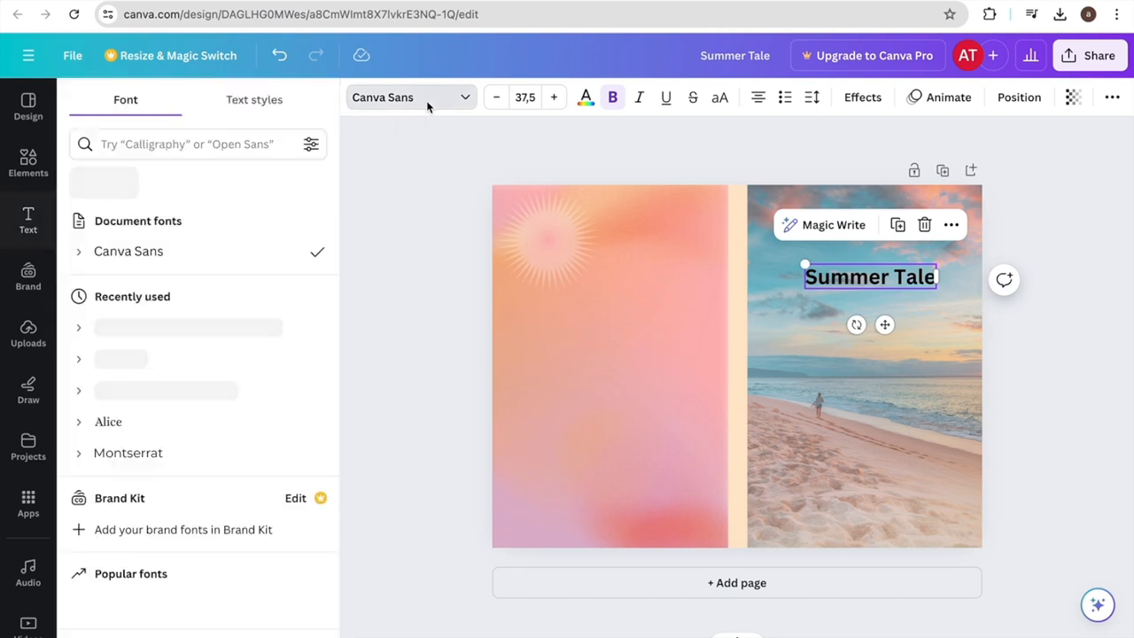
pyautogui.scroll(-1, 178, 381)
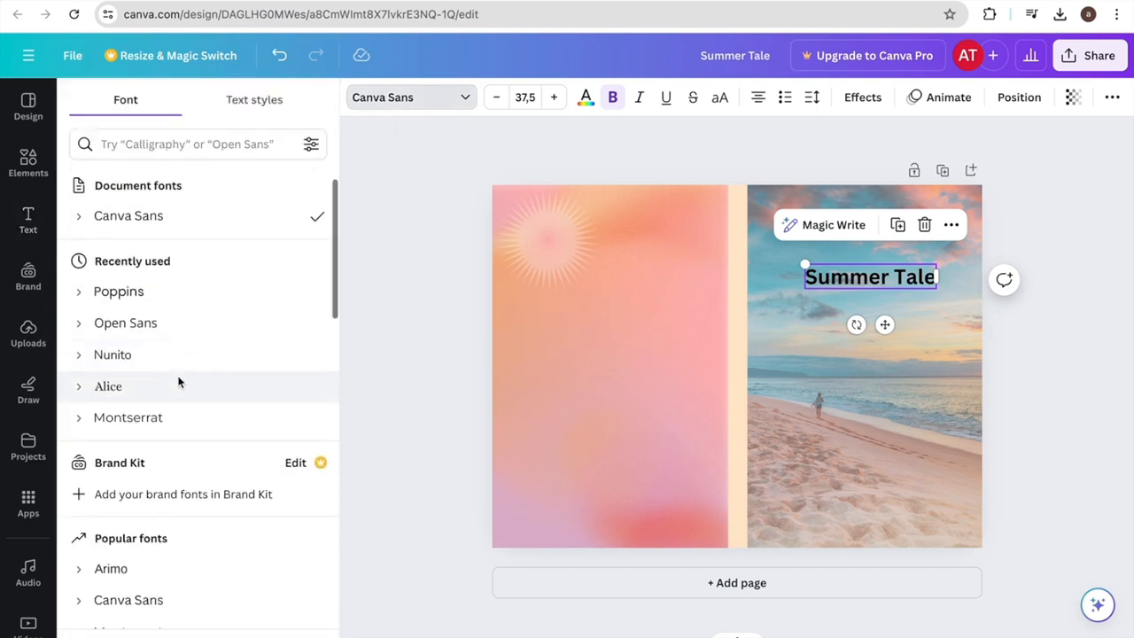
pyautogui.click(163, 358)
pyautogui.click(157, 321)
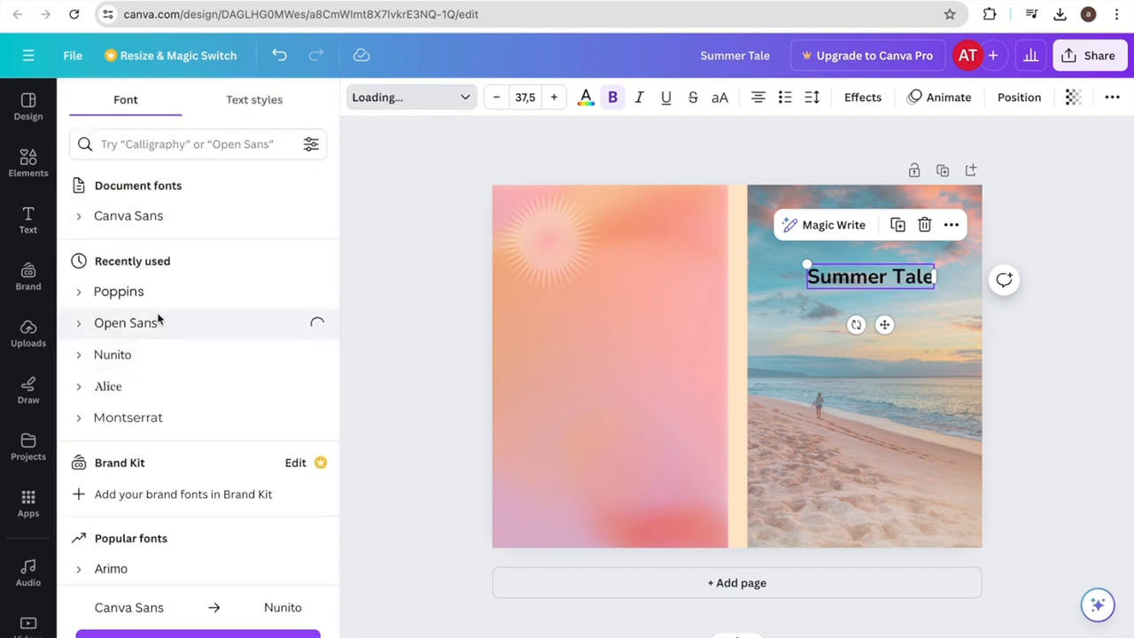
pyautogui.scroll(-3, 158, 318)
pyautogui.scroll(-5, 158, 318)
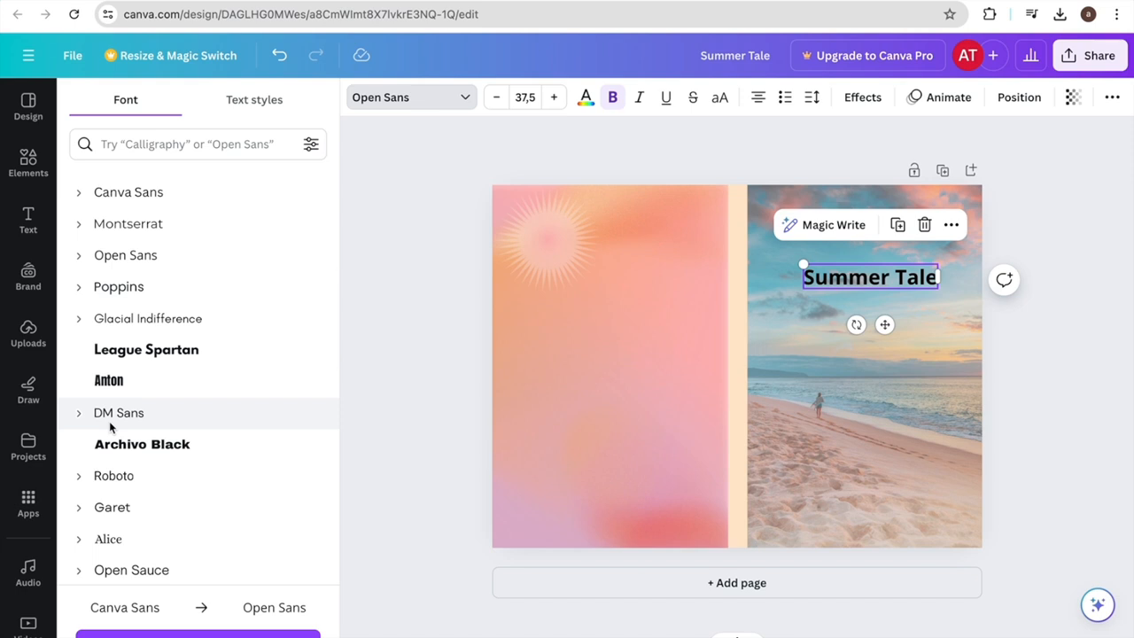
pyautogui.click(113, 424)
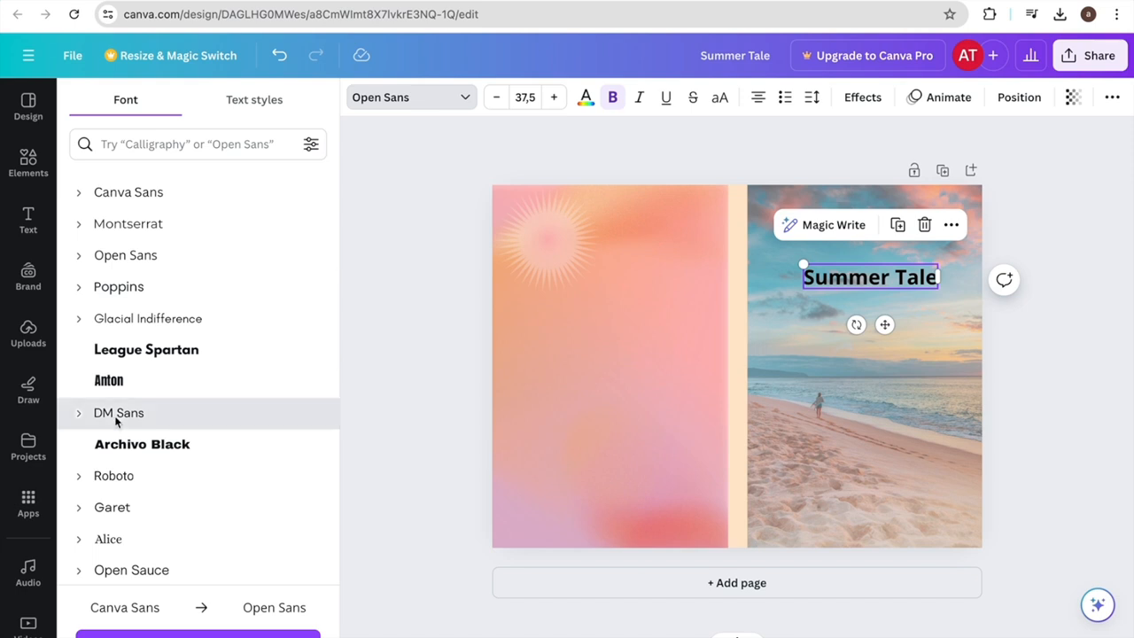
# Step: Set the "Summer Tale" heading's font size to 36.5
pyautogui.click(520, 93)
pyautogui.click(503, 99)
pyautogui.click(503, 99)
pyautogui.click(527, 99)
pyautogui.click(555, 99)
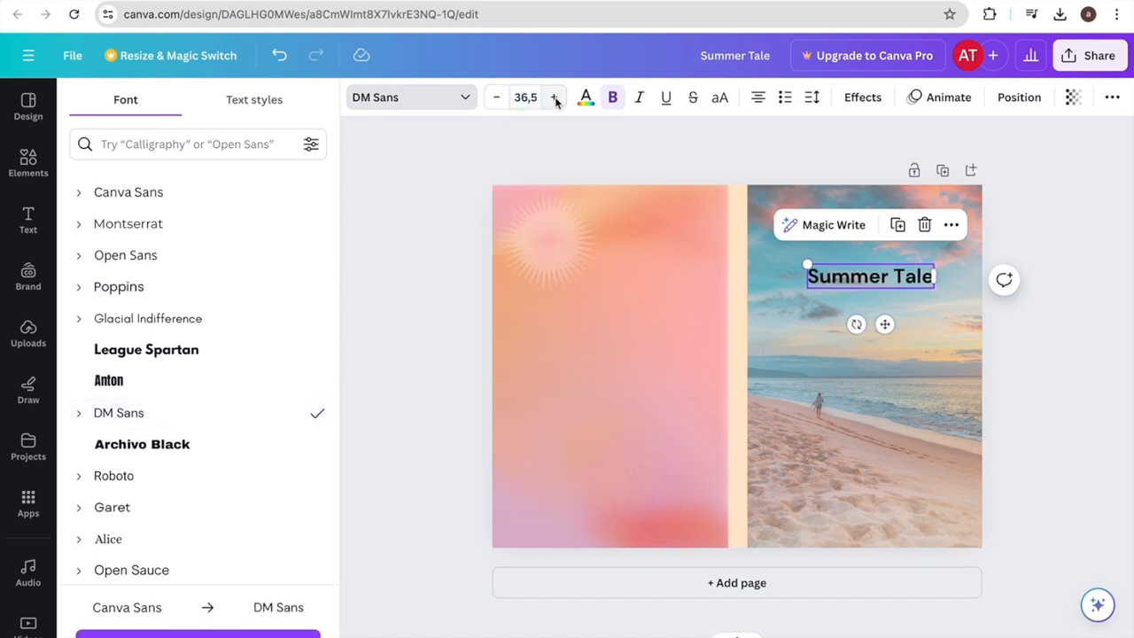
# Step: Recolour the "Summer Tale" heading with the near-white document colour #f6fdfc and make it italic without underline
pyautogui.click(585, 97)
pyautogui.click(309, 194)
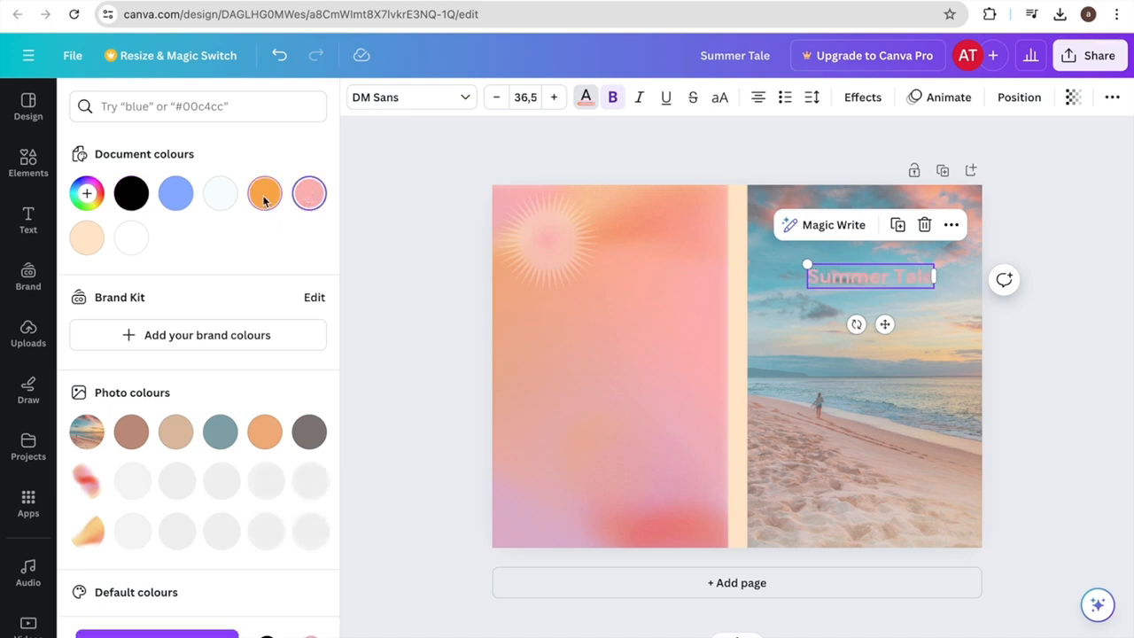
pyautogui.click(220, 193)
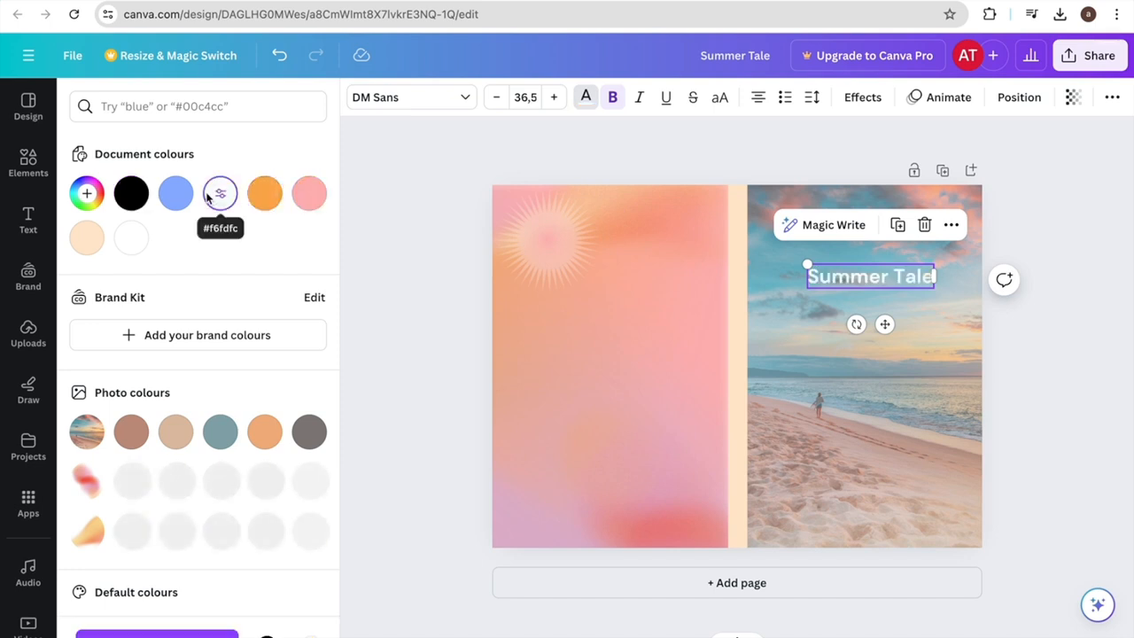
pyautogui.click(643, 98)
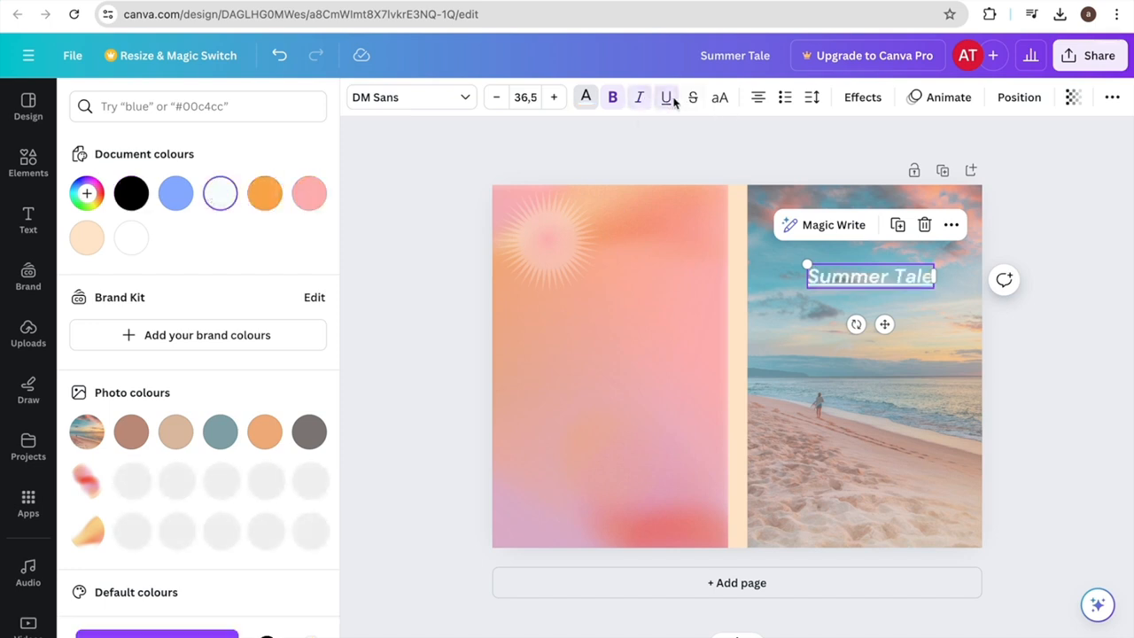
pyautogui.click(673, 100)
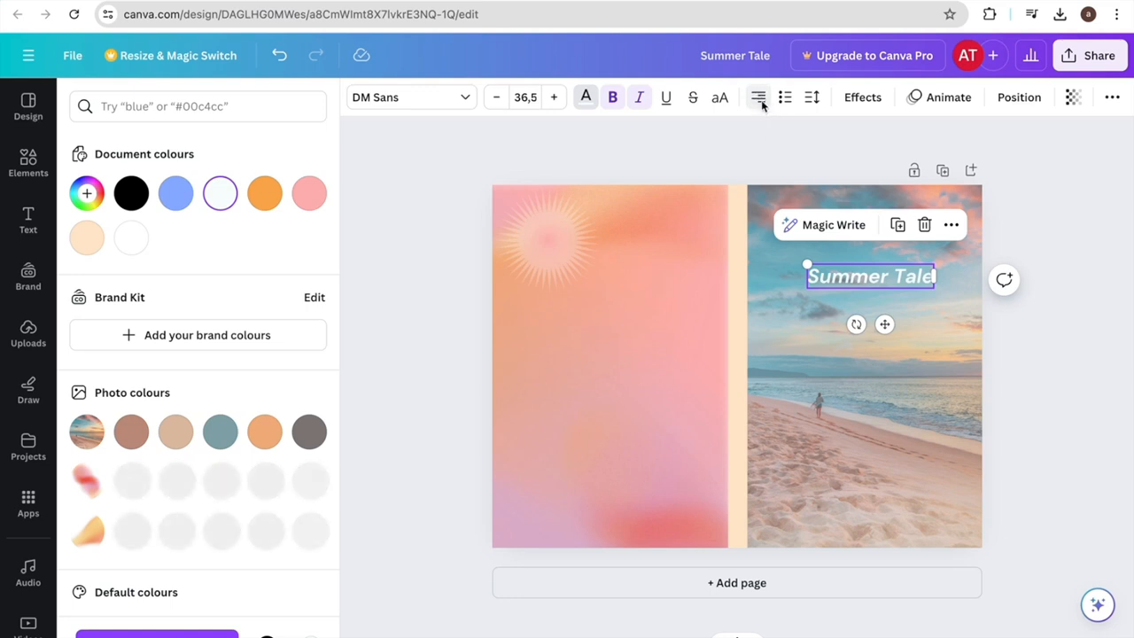
# Step: Try the Shadow, Lift, Splice and Outline text effects on the "Summer Tale" heading
pyautogui.click(864, 100)
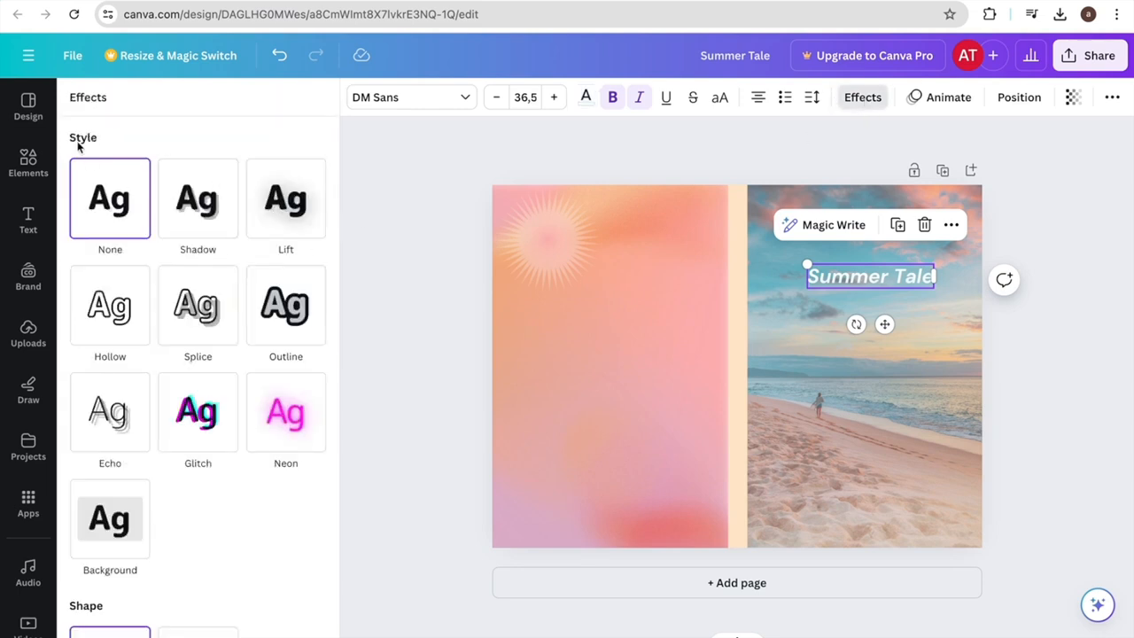
pyautogui.click(197, 198)
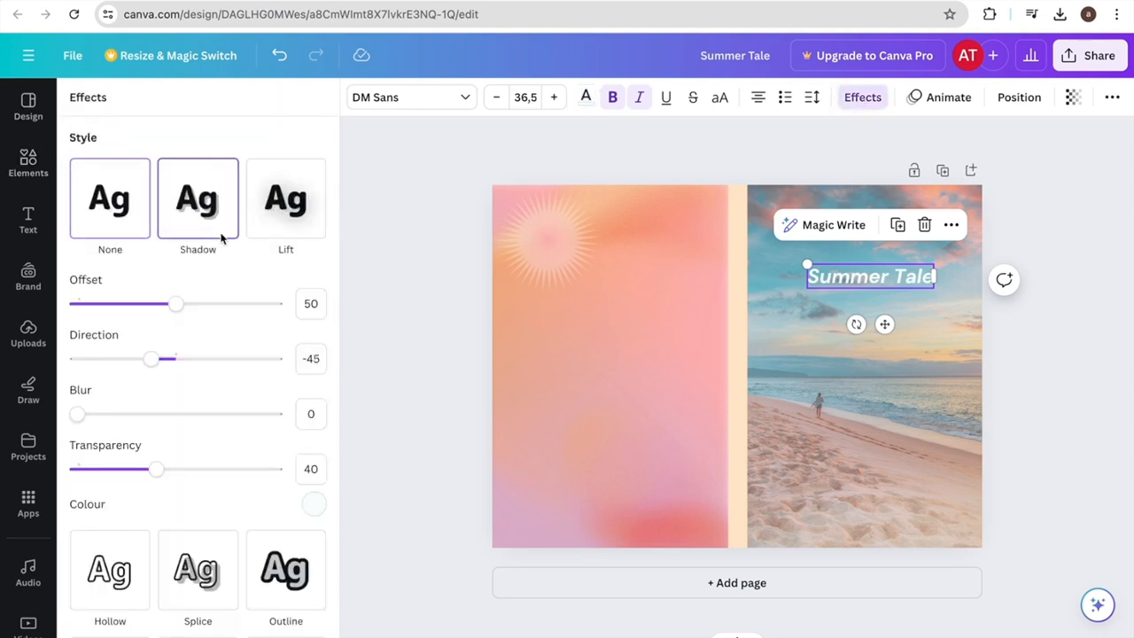
pyautogui.click(287, 224)
pyautogui.scroll(-1, 197, 373)
pyautogui.click(198, 372)
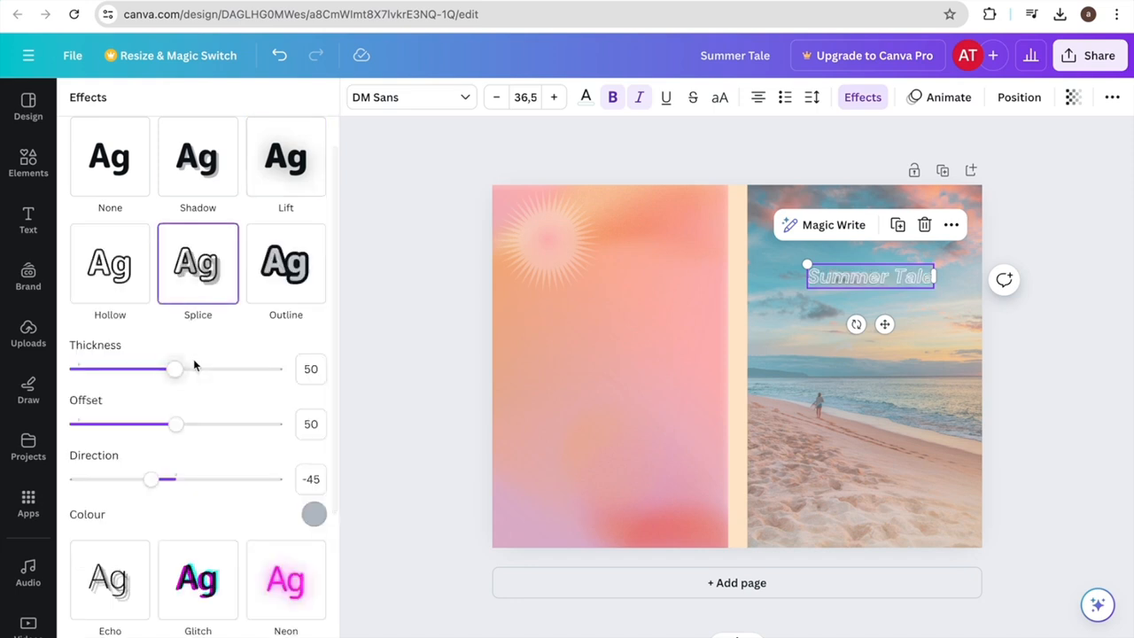
pyautogui.scroll(-2, 193, 359)
pyautogui.click(279, 210)
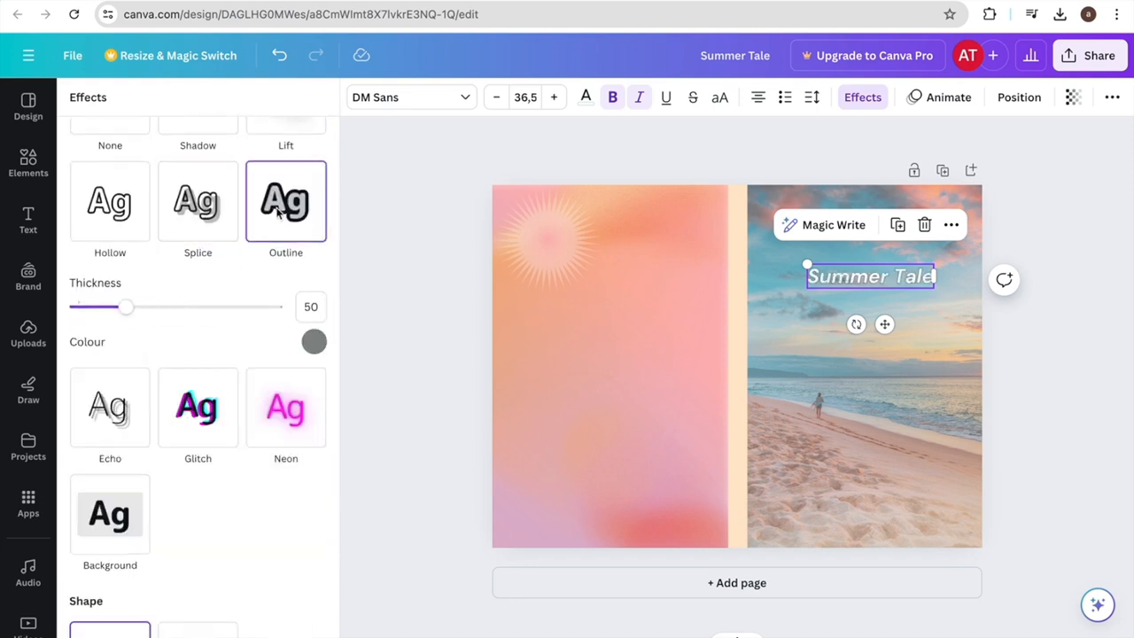
# Step: Try the Hollow, Background, Glitch and Neon text effects on the heading, ending with Echo
pyautogui.click(119, 212)
pyautogui.click(124, 499)
pyautogui.scroll(-2, 124, 498)
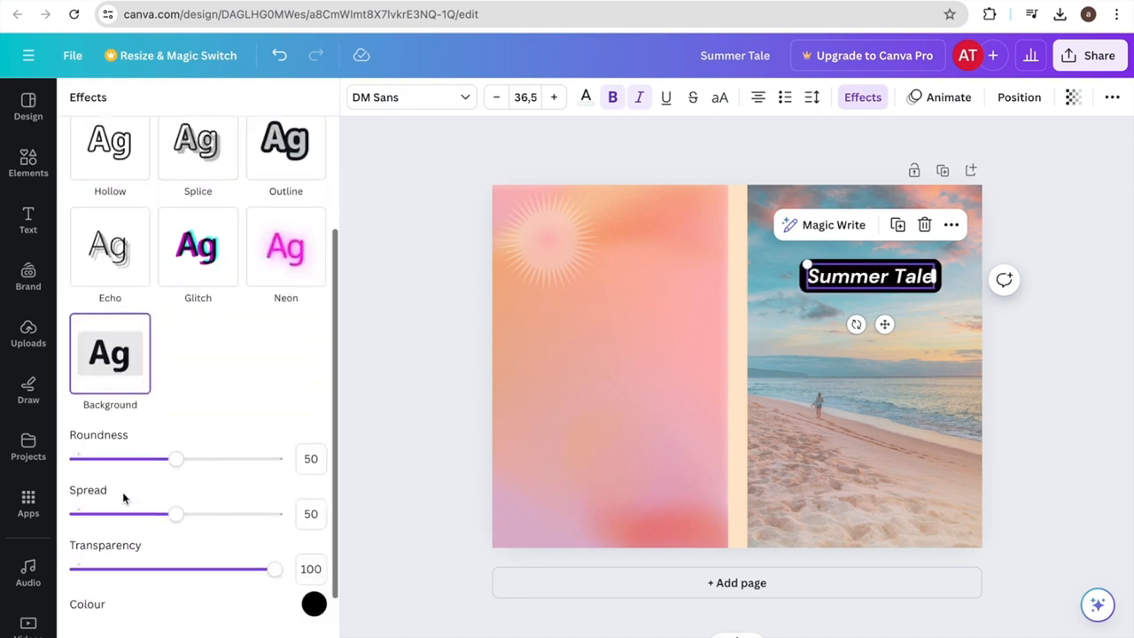
pyautogui.click(197, 248)
pyautogui.click(286, 248)
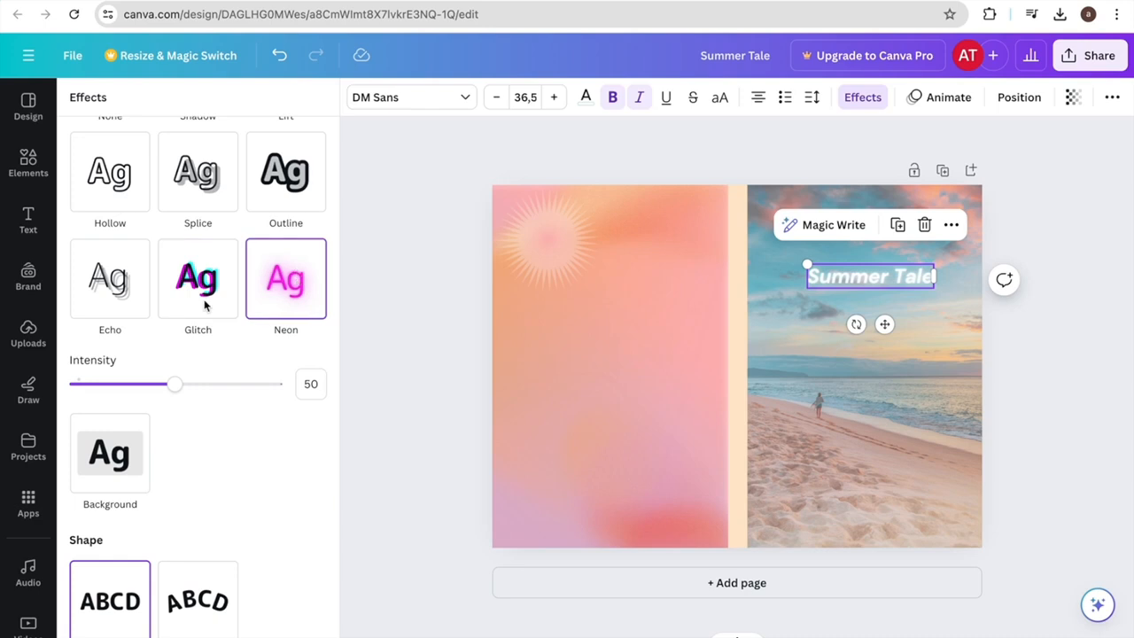
pyautogui.click(114, 293)
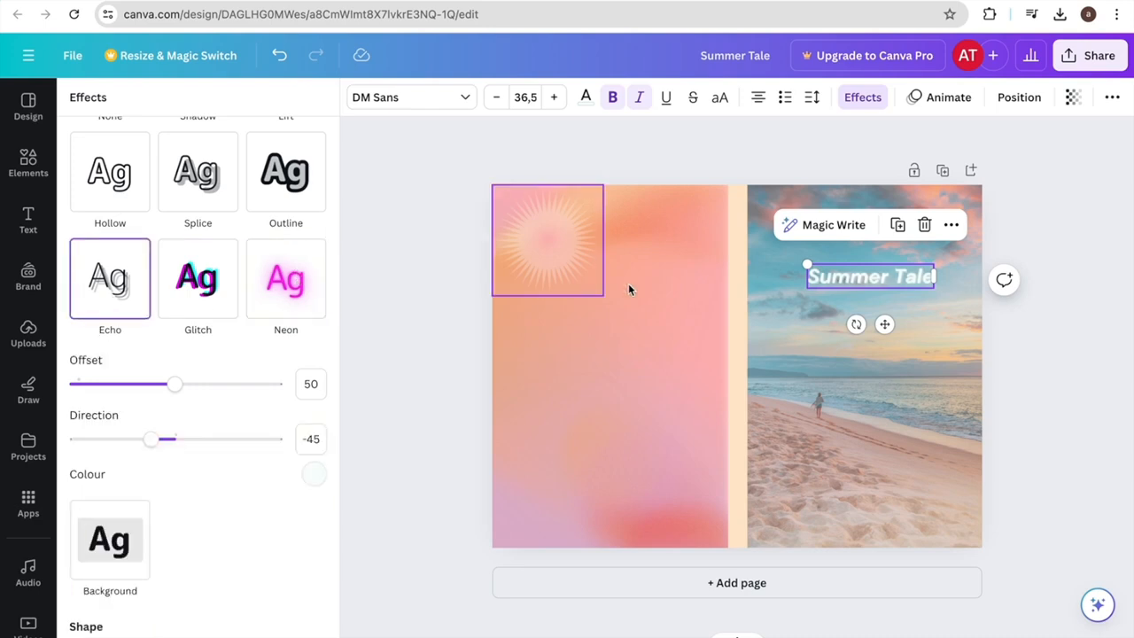
# Step: Delete the "Summer Tale" heading from the front cover
pyautogui.click(910, 313)
pyautogui.click(891, 278)
pyautogui.press('Delete')
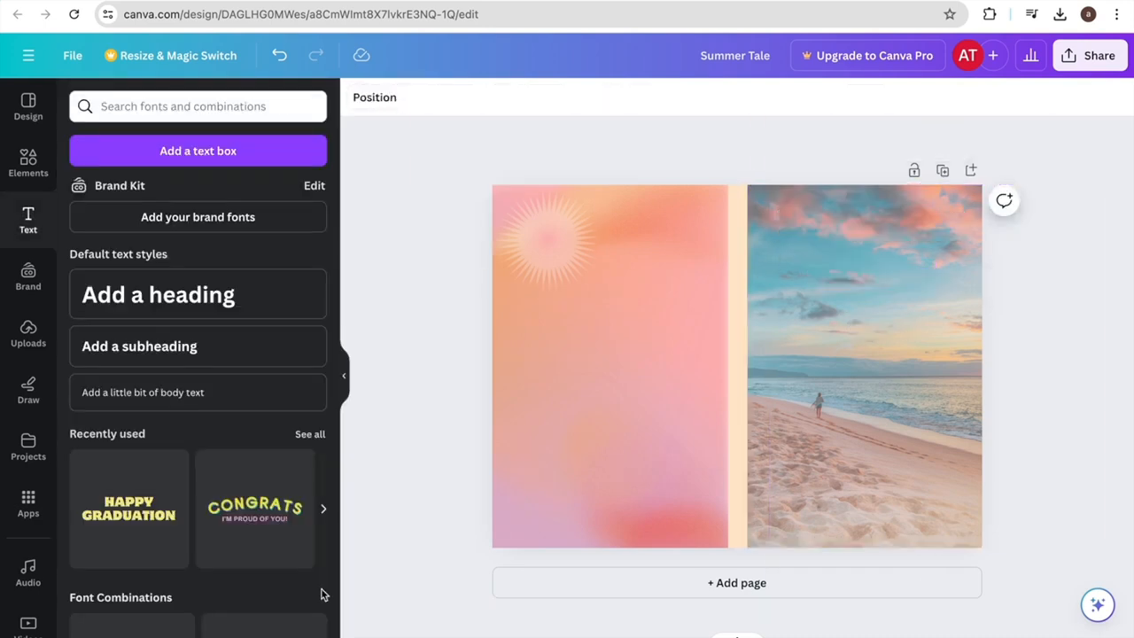
# Step: Browse the font combinations and add the "cold, smooth & tasty." combination to the design
pyautogui.scroll(-7, 124, 603)
pyautogui.scroll(4, 147, 562)
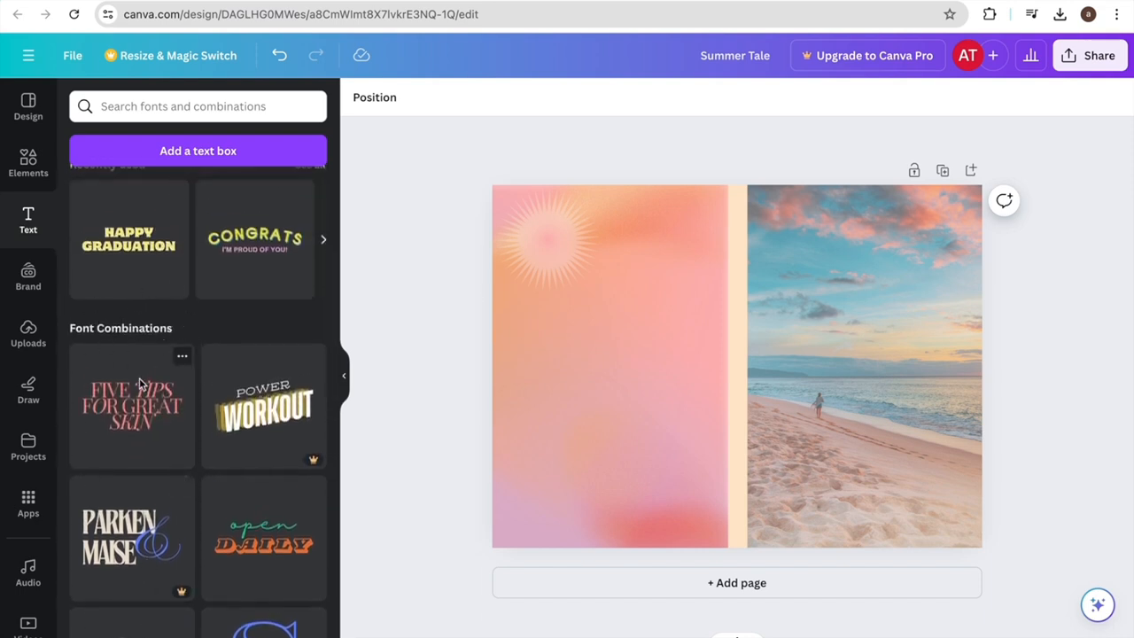
pyautogui.scroll(-8, 174, 470)
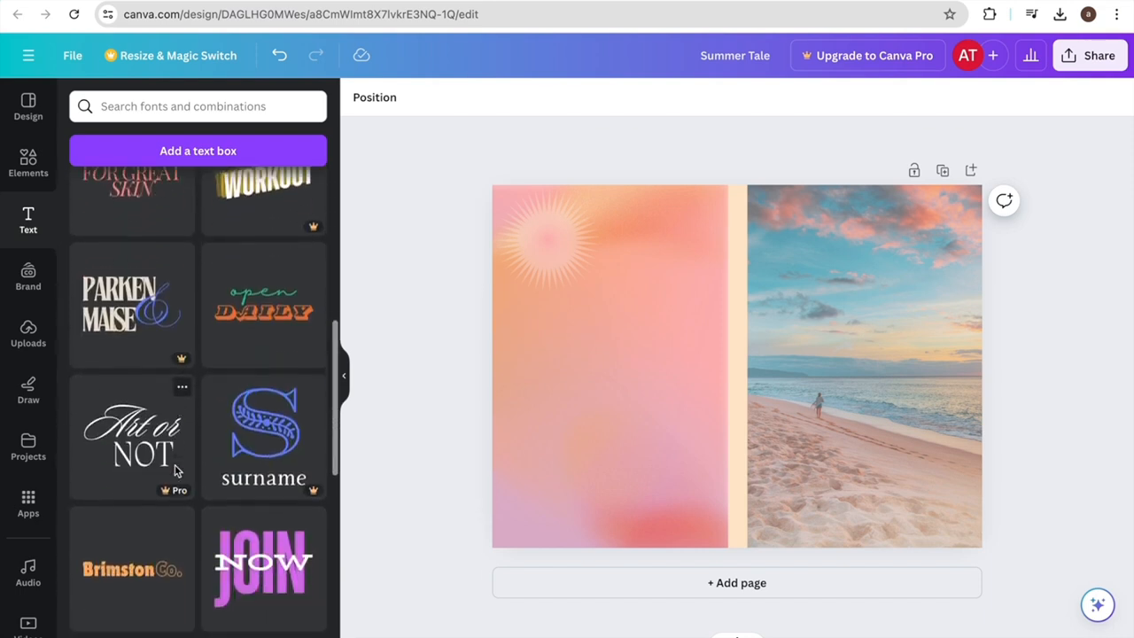
pyautogui.scroll(-6, 175, 472)
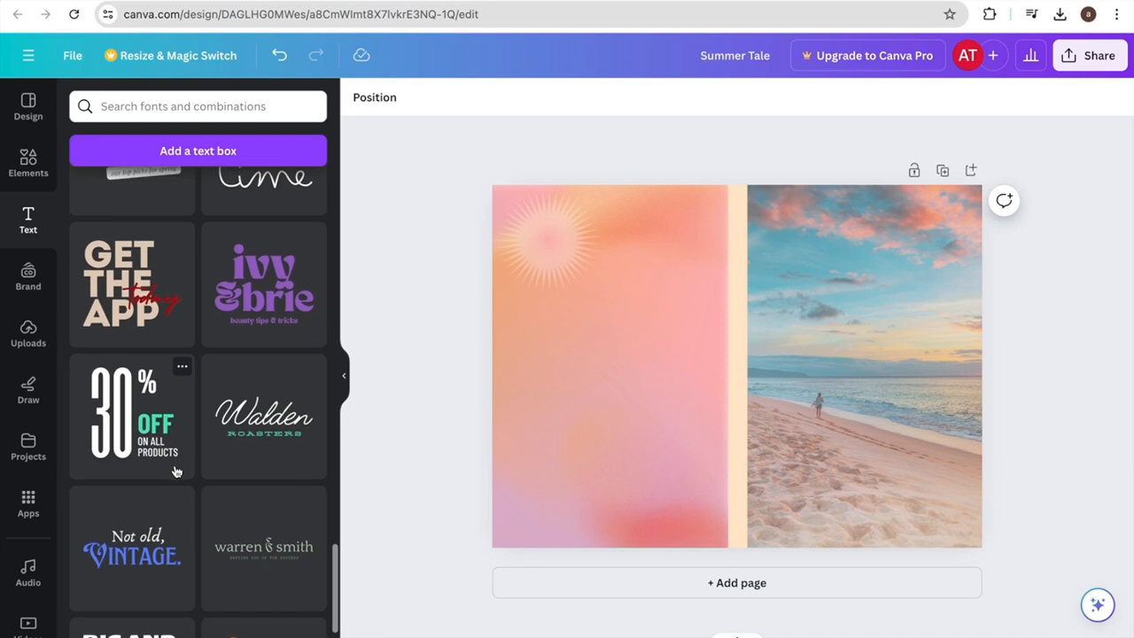
pyautogui.scroll(-3, 176, 471)
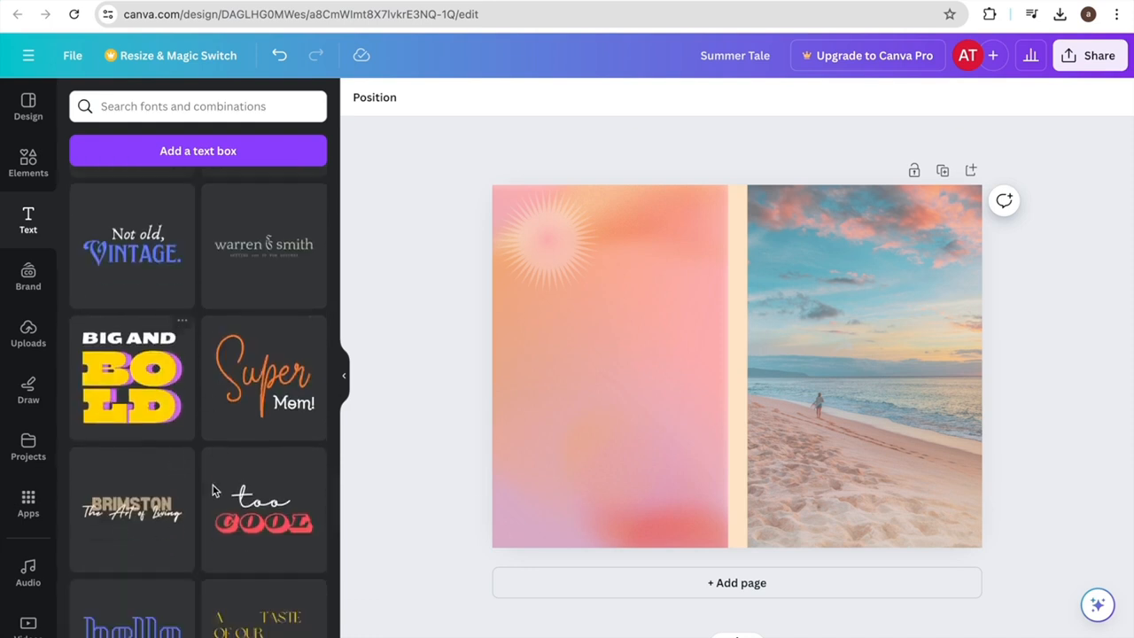
pyautogui.scroll(-5, 178, 510)
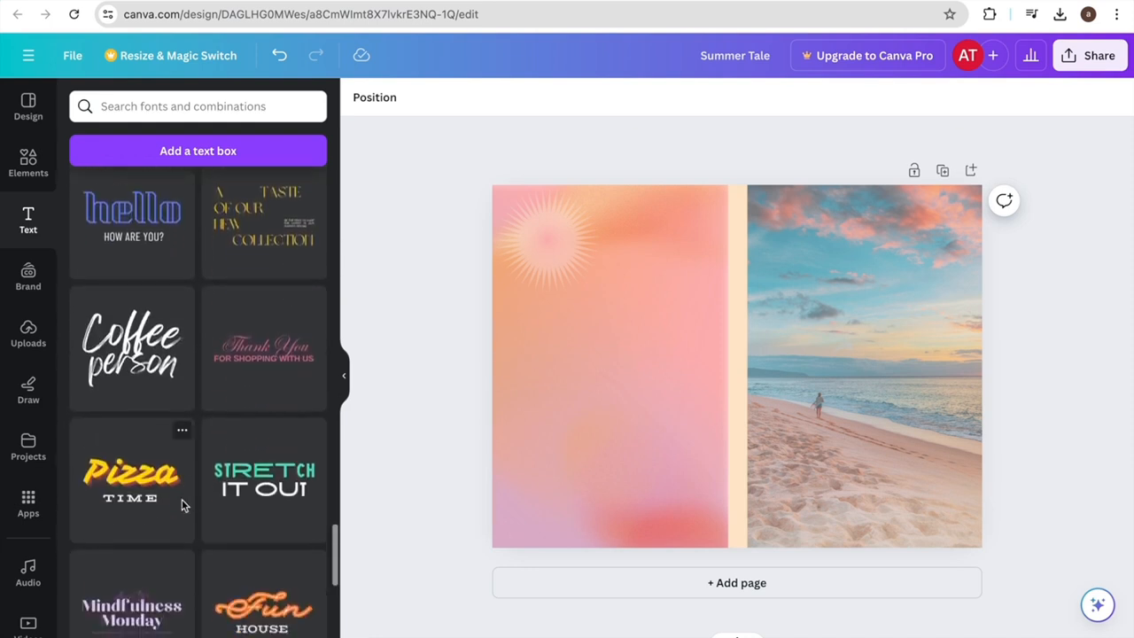
pyautogui.scroll(-2, 182, 499)
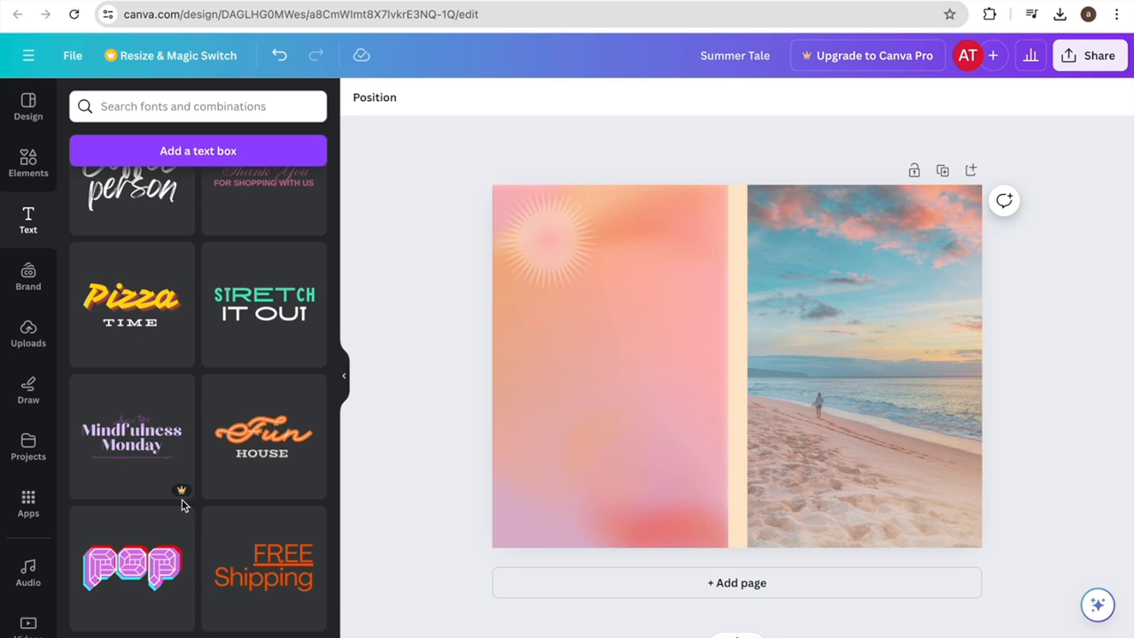
pyautogui.scroll(-4, 181, 498)
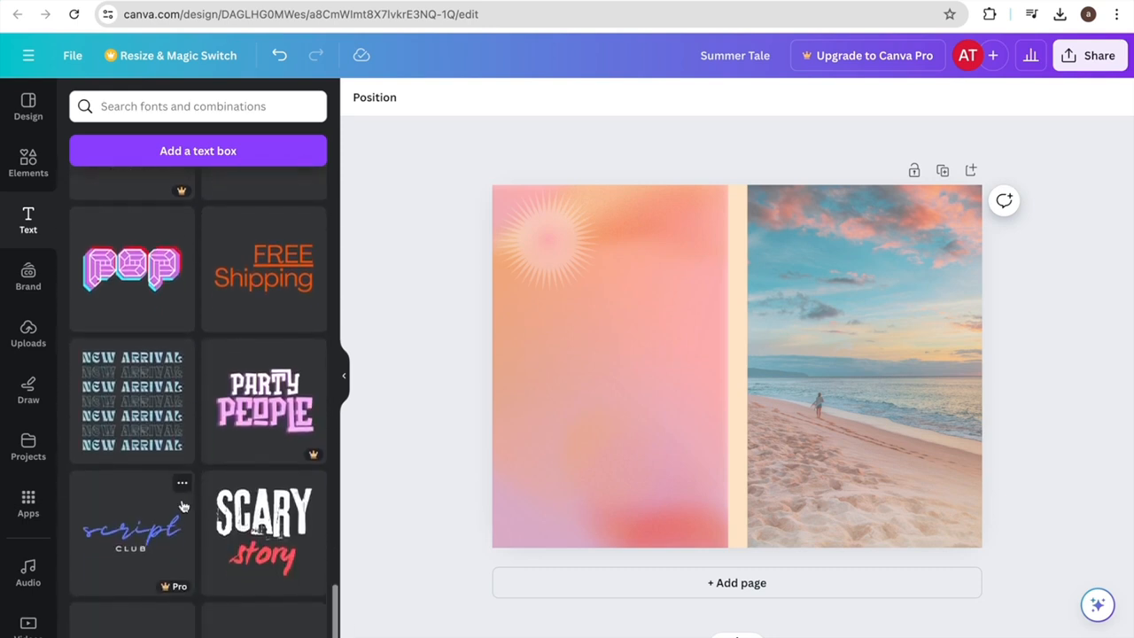
pyautogui.scroll(-7, 182, 505)
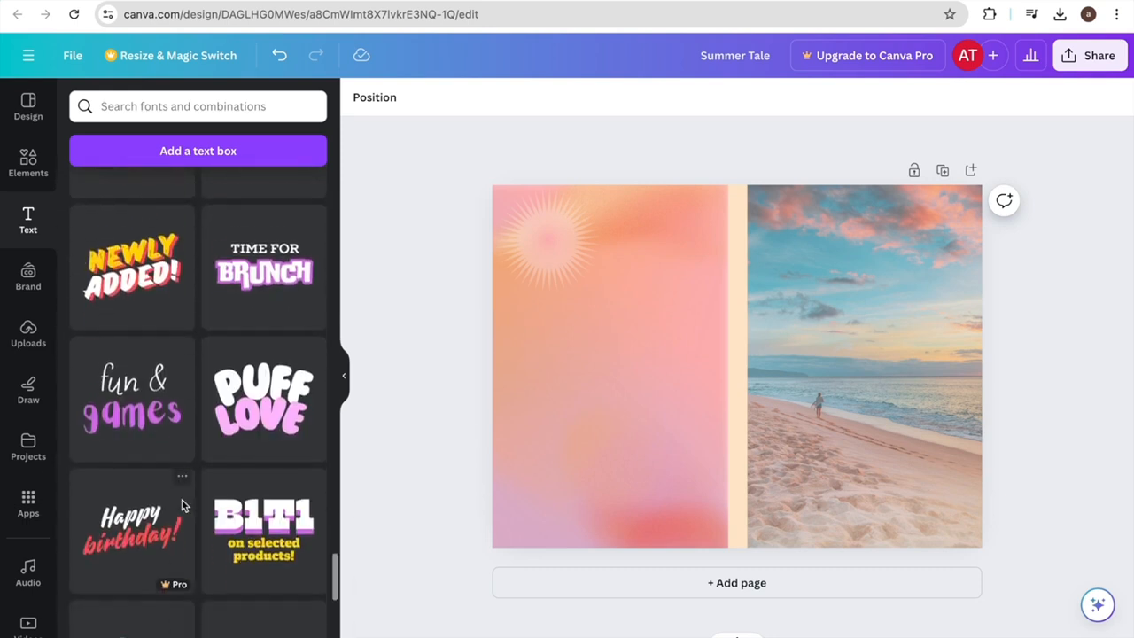
pyautogui.scroll(-5, 182, 499)
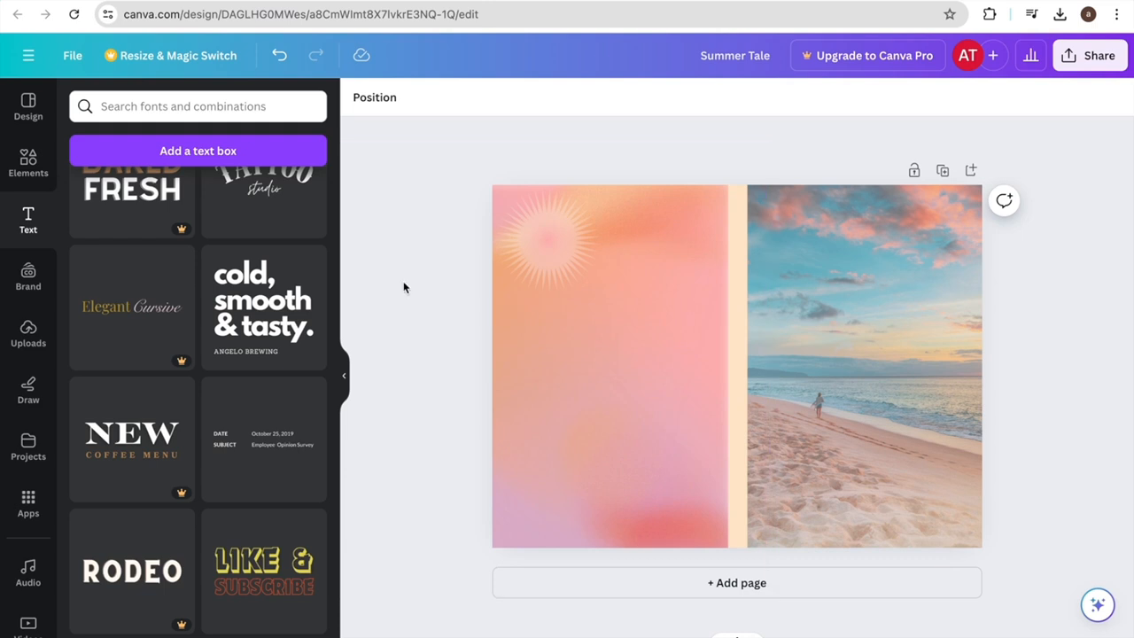
pyautogui.click(275, 324)
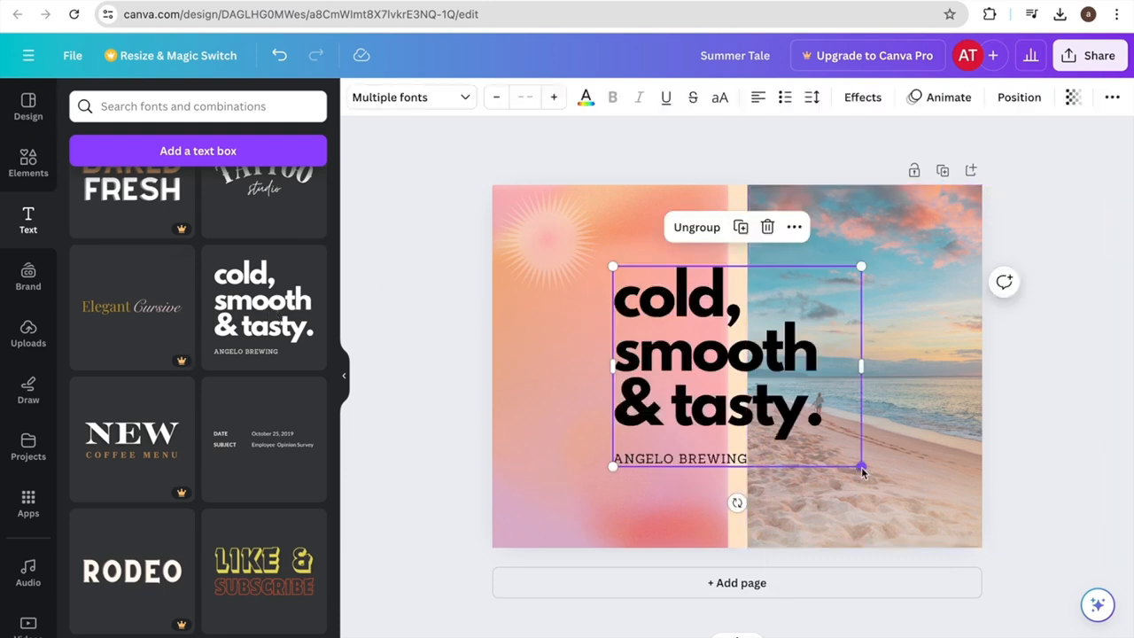
# Step: Scale the text combination down, move it onto the front cover's sky and widen it so the main text fits two lines
pyautogui.moveTo(861, 467); pyautogui.dragTo(750, 375)
pyautogui.moveTo(690, 320); pyautogui.dragTo(829, 307)
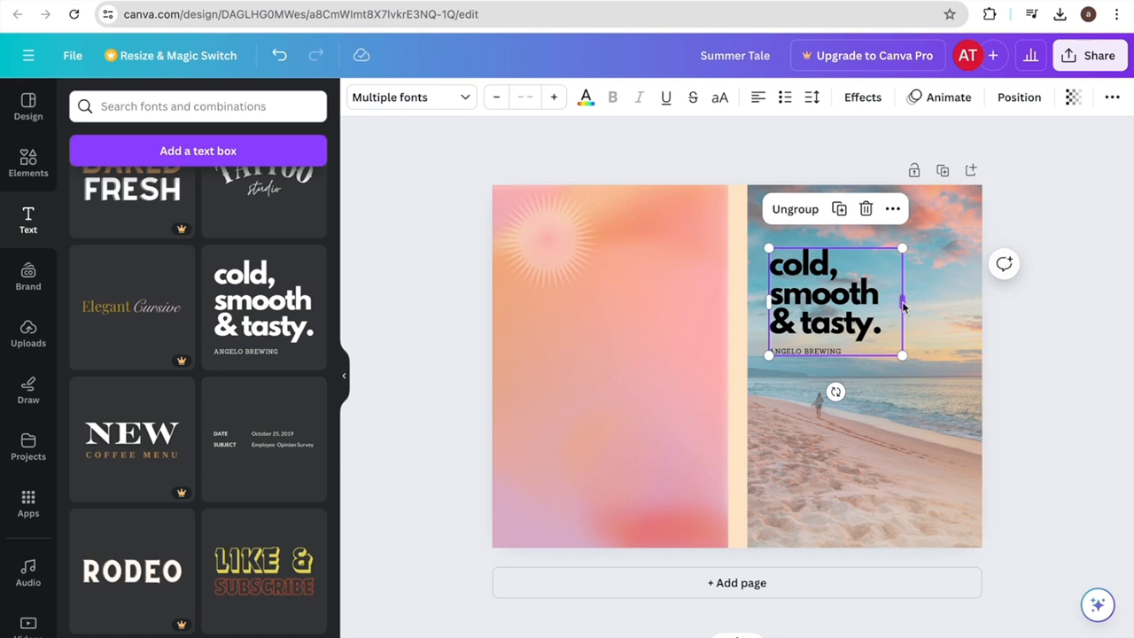
pyautogui.moveTo(903, 306)
pyautogui.mouseDown()
pyautogui.moveTo(963, 304)
pyautogui.moveTo(965, 313)
pyautogui.moveTo(903, 314)
pyautogui.mouseUp()
pyautogui.click(912, 342)
pyautogui.click(906, 321)
# Step: Replace the combination's main text with "Summer Time" and widen the text group so the title fits on one line
pyautogui.doubleClick(875, 306)
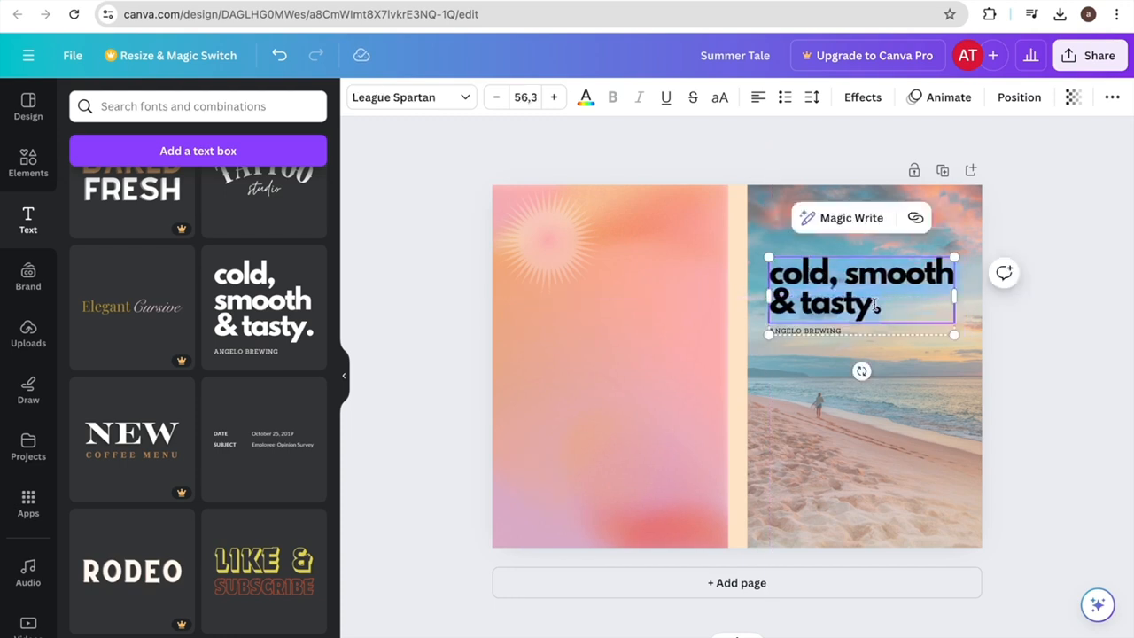
pyautogui.press('BackSpace')
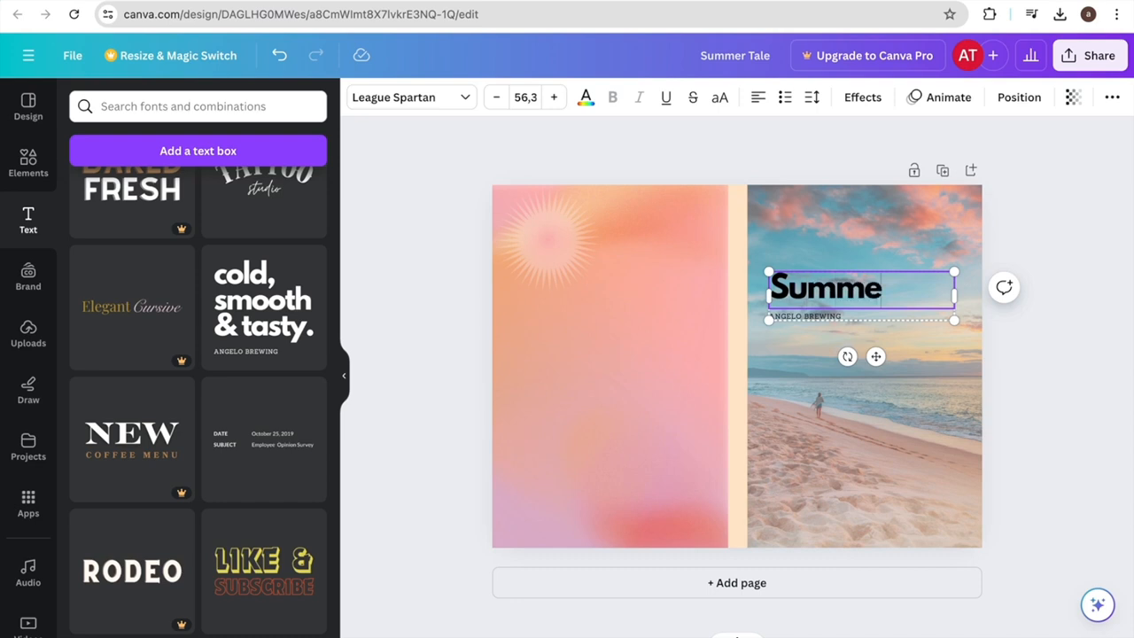
pyautogui.write('Summer Time')
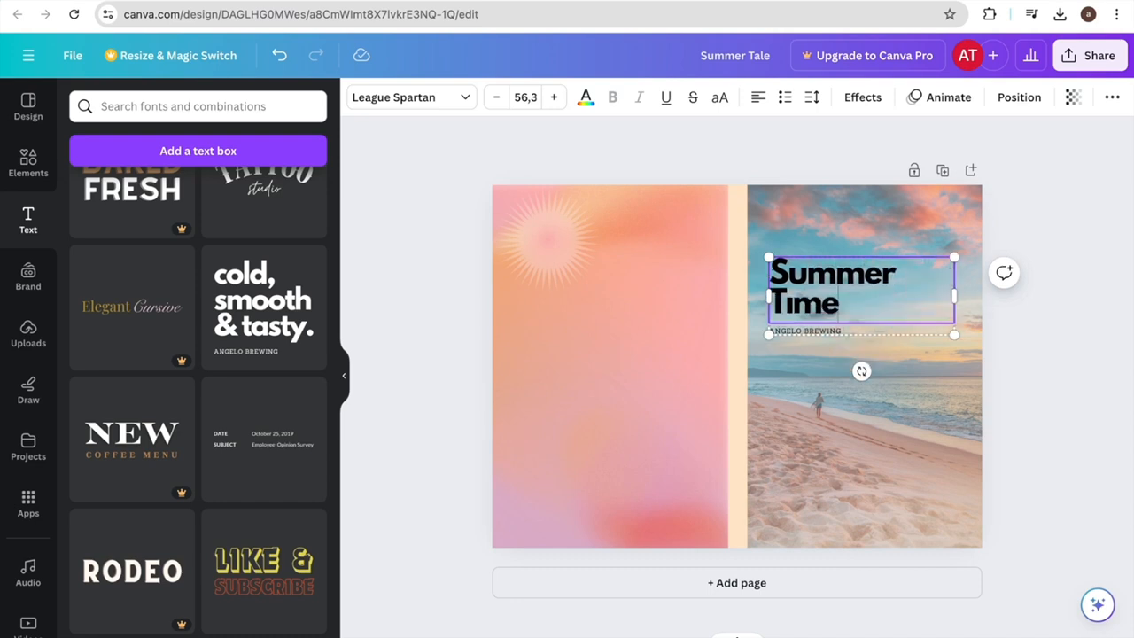
pyautogui.moveTo(954, 296); pyautogui.dragTo(973, 296)
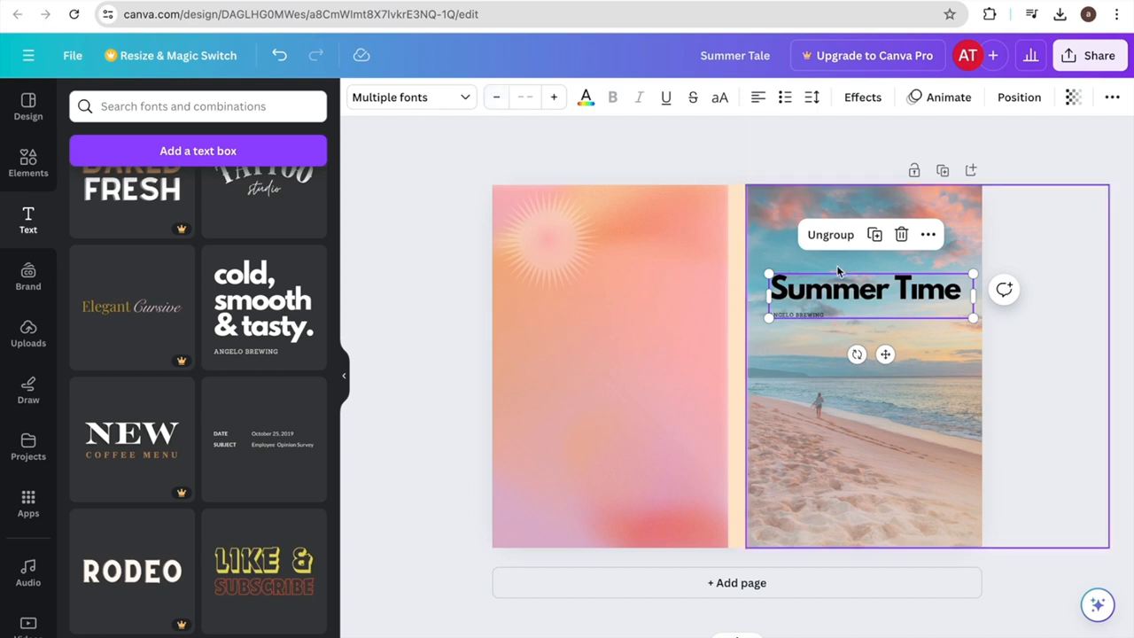
# Step: Increase the small subtitle's font size to 14.5 and replace its text with the author's name in capitals
pyautogui.click(840, 292)
pyautogui.click(807, 317)
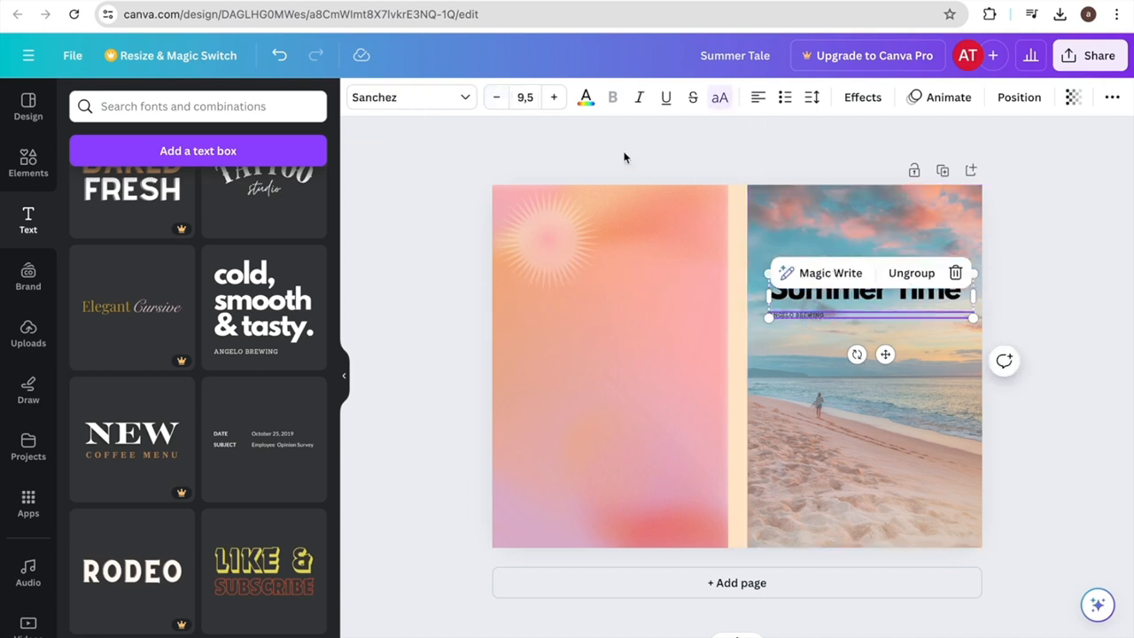
pyautogui.click(554, 97)
pyautogui.tripleClick(856, 315)
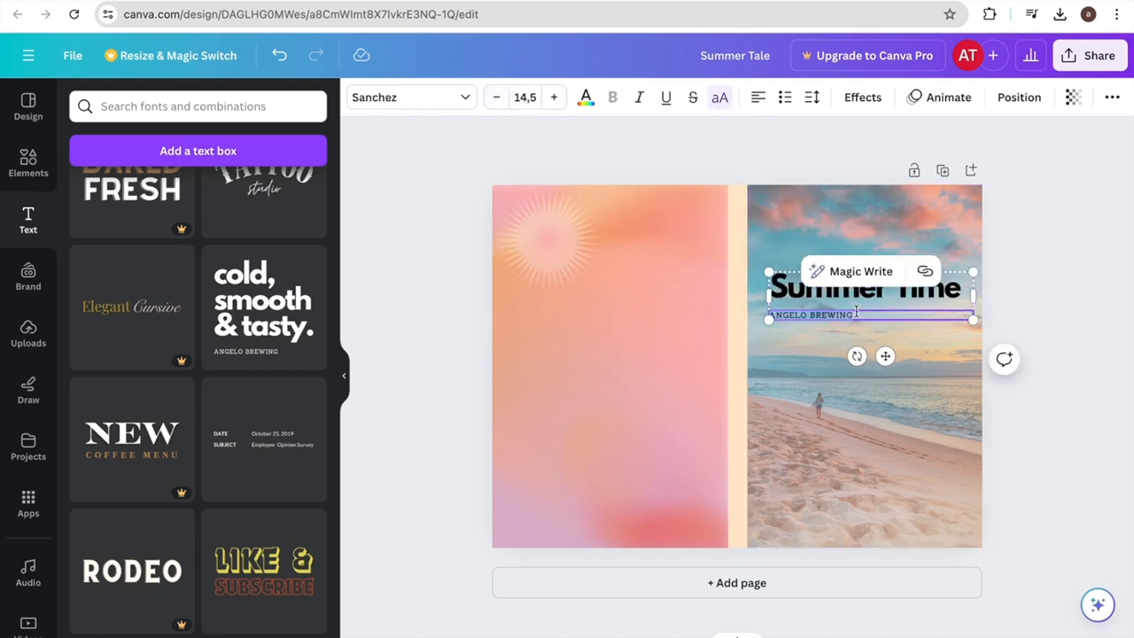
pyautogui.press('BackSpace')
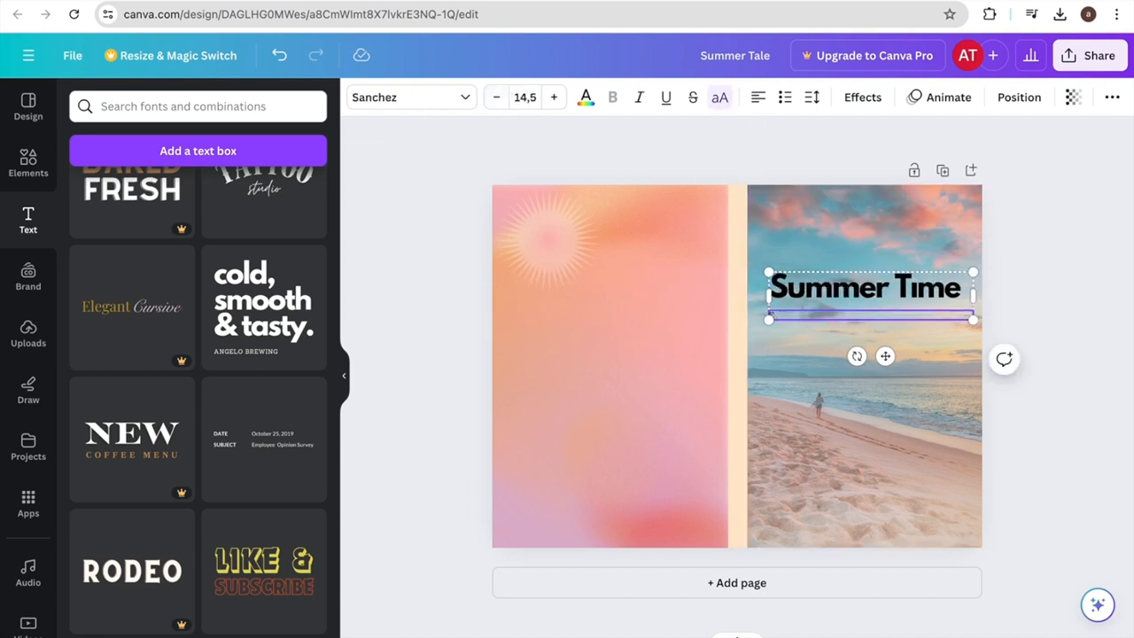
pyautogui.write('EZRA')
pyautogui.write('MILLER')
# Step: Try Poppins and Horizon on the "Summer Time" title, then set its font to Cormorant Garamond
pyautogui.click(864, 288)
pyautogui.click(409, 98)
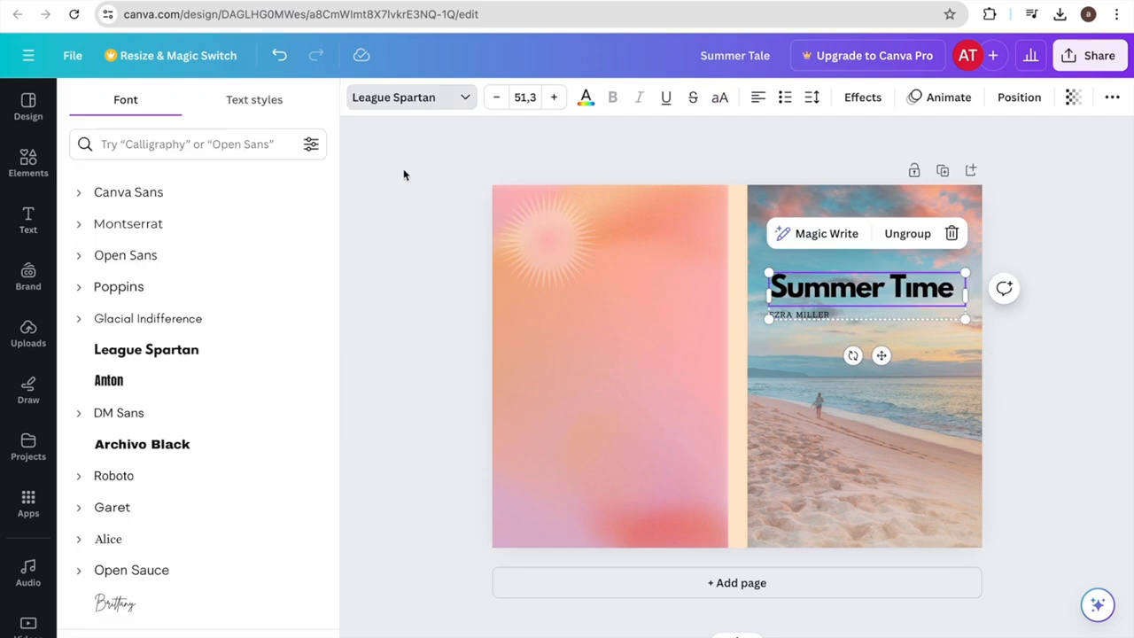
pyautogui.click(235, 299)
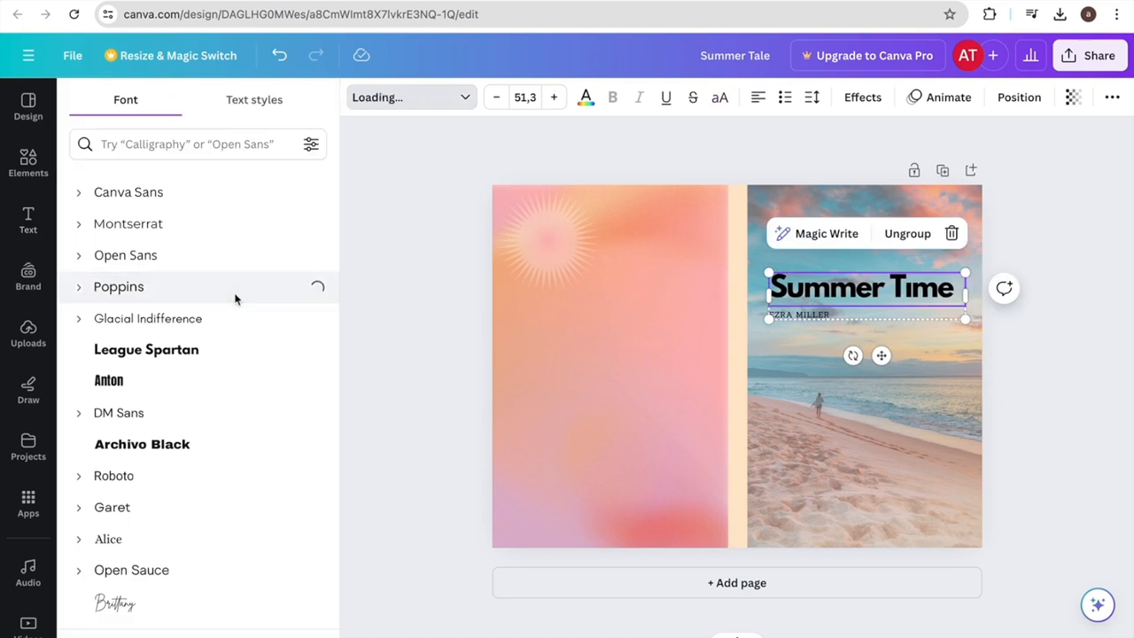
pyautogui.scroll(-5, 235, 299)
pyautogui.click(200, 345)
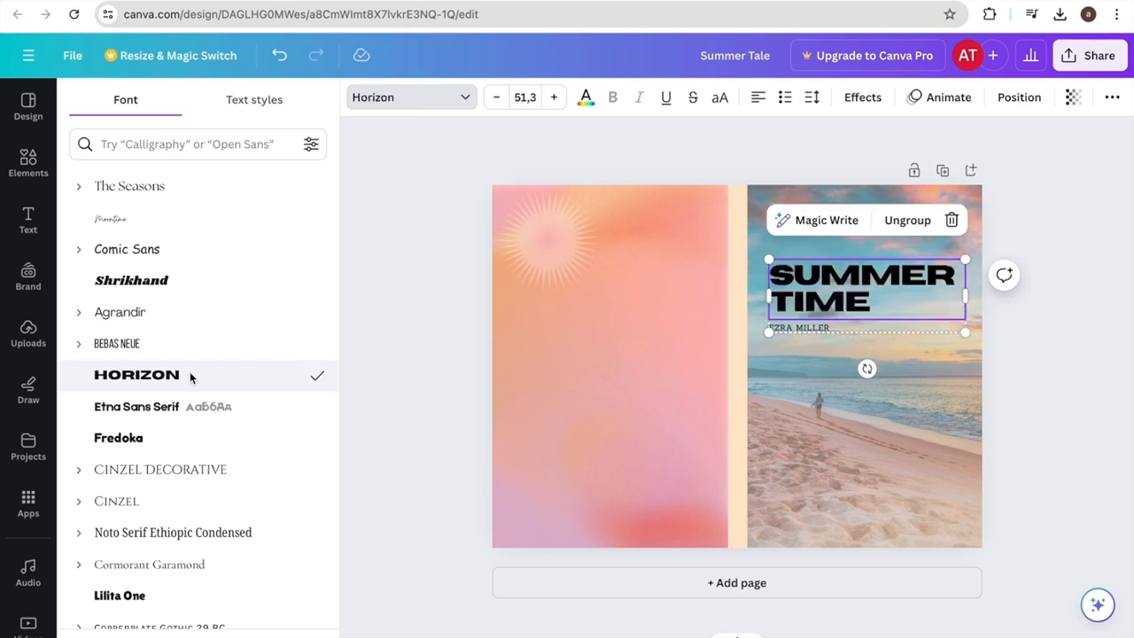
pyautogui.scroll(-1, 228, 498)
pyautogui.click(149, 488)
# Step: Try a rounded rectangle behind the "Summer Time" title, stretched to the width of the text and made partly transparent
pyautogui.click(29, 162)
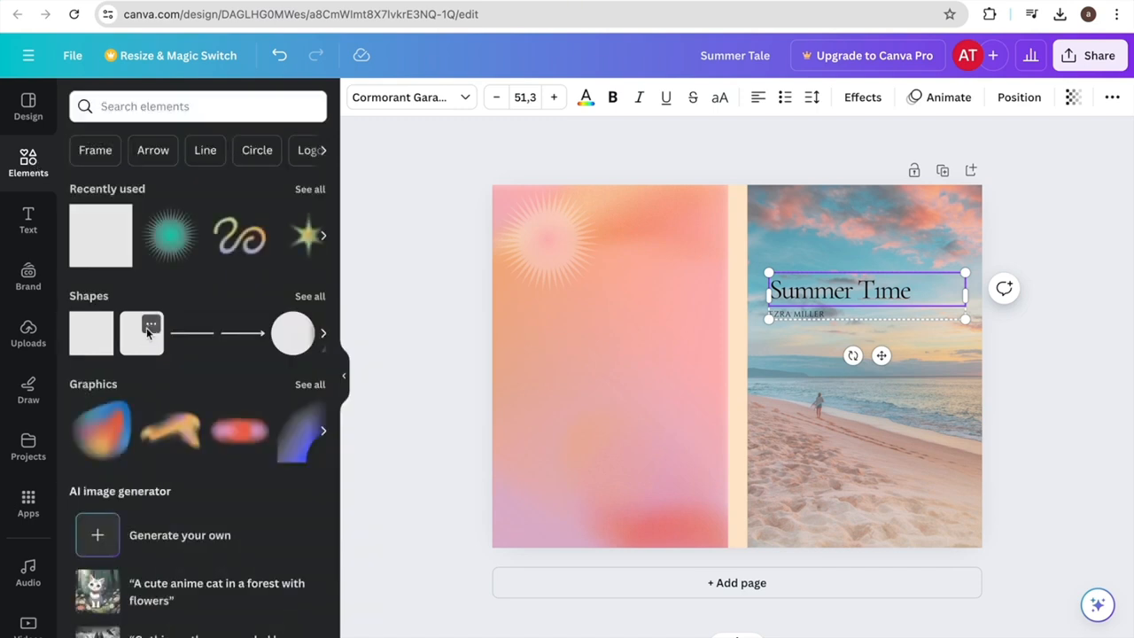
pyautogui.click(150, 327)
pyautogui.click(138, 346)
pyautogui.click(138, 346)
pyautogui.moveTo(739, 316); pyautogui.dragTo(800, 299)
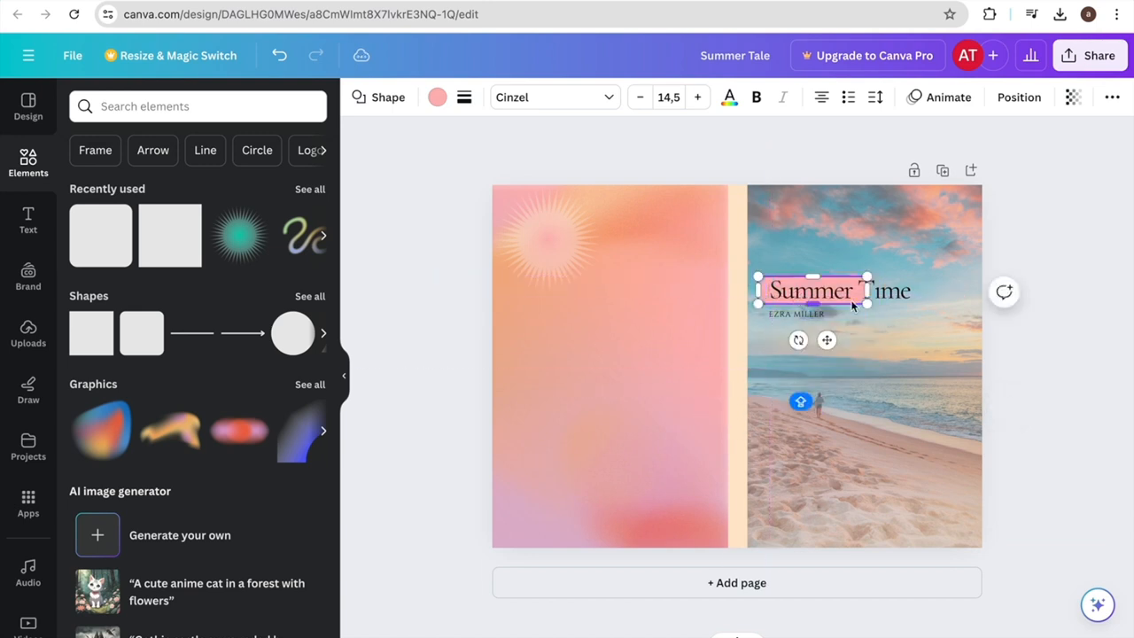
pyautogui.moveTo(869, 291); pyautogui.dragTo(922, 290)
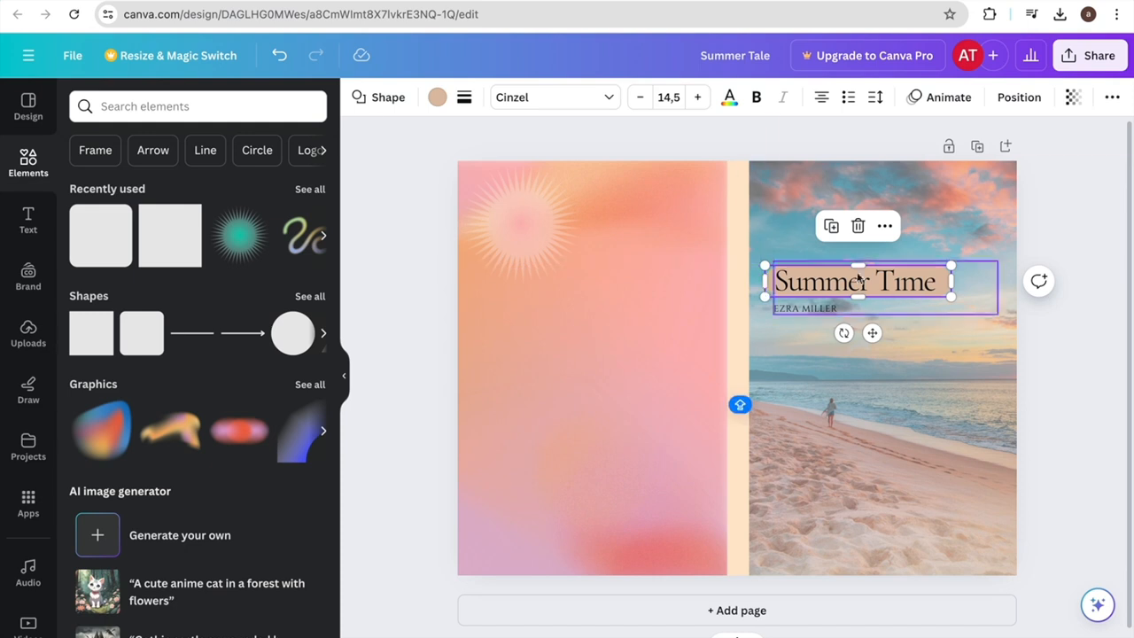
pyautogui.click(1073, 96)
pyautogui.moveTo(1021, 168); pyautogui.dragTo(988, 168)
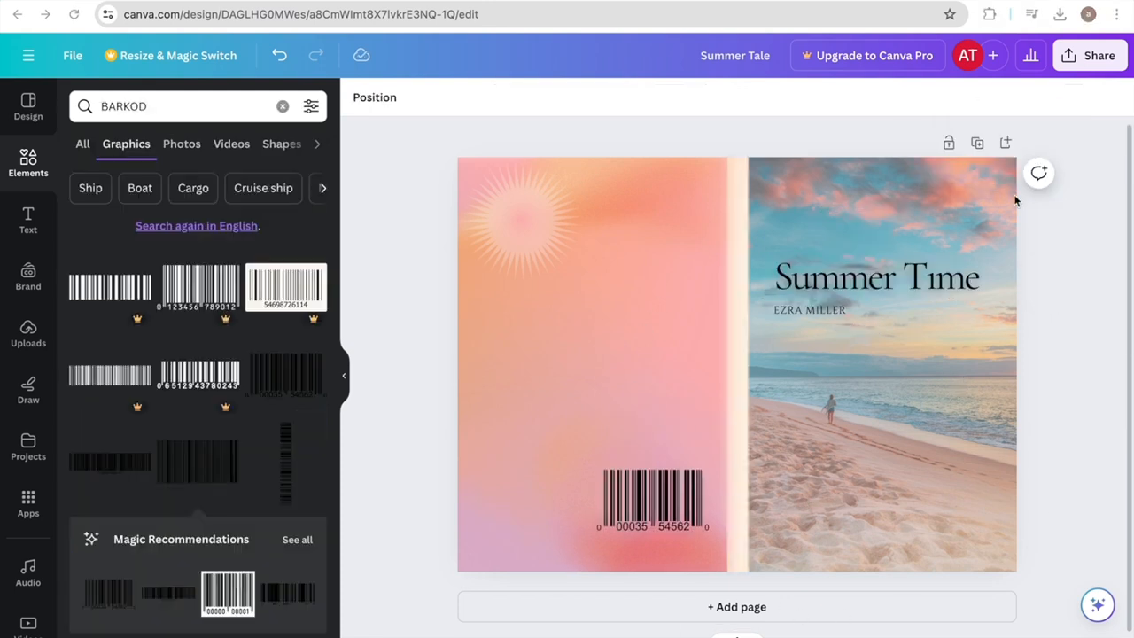
# Step: Download the finished book cover as a PDF Standard file
pyautogui.click(1090, 56)
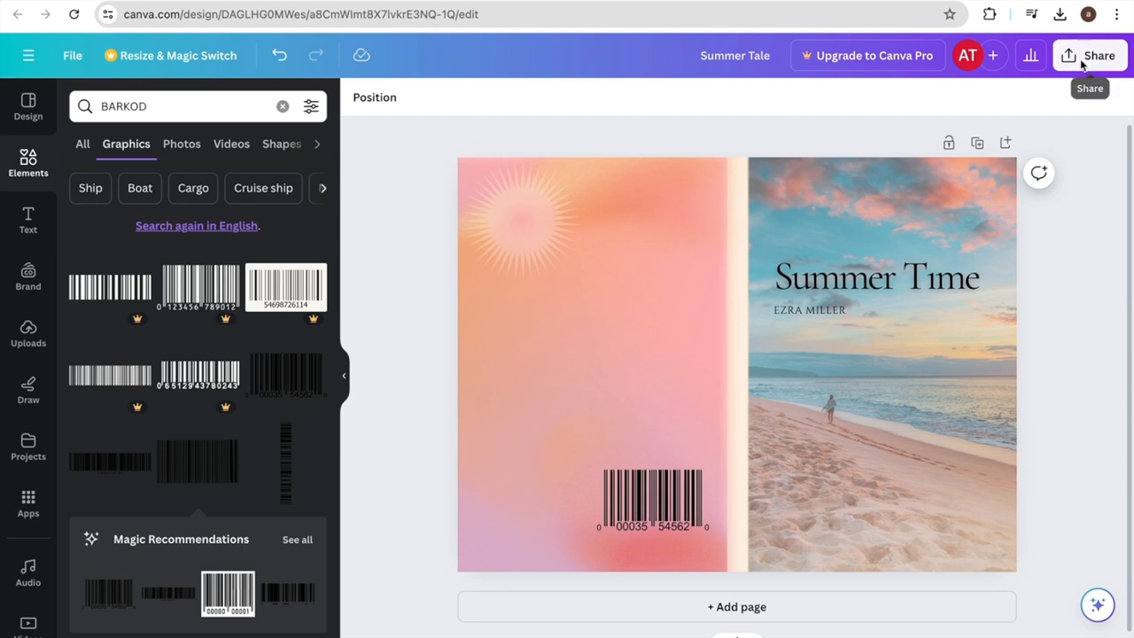
pyautogui.click(900, 457)
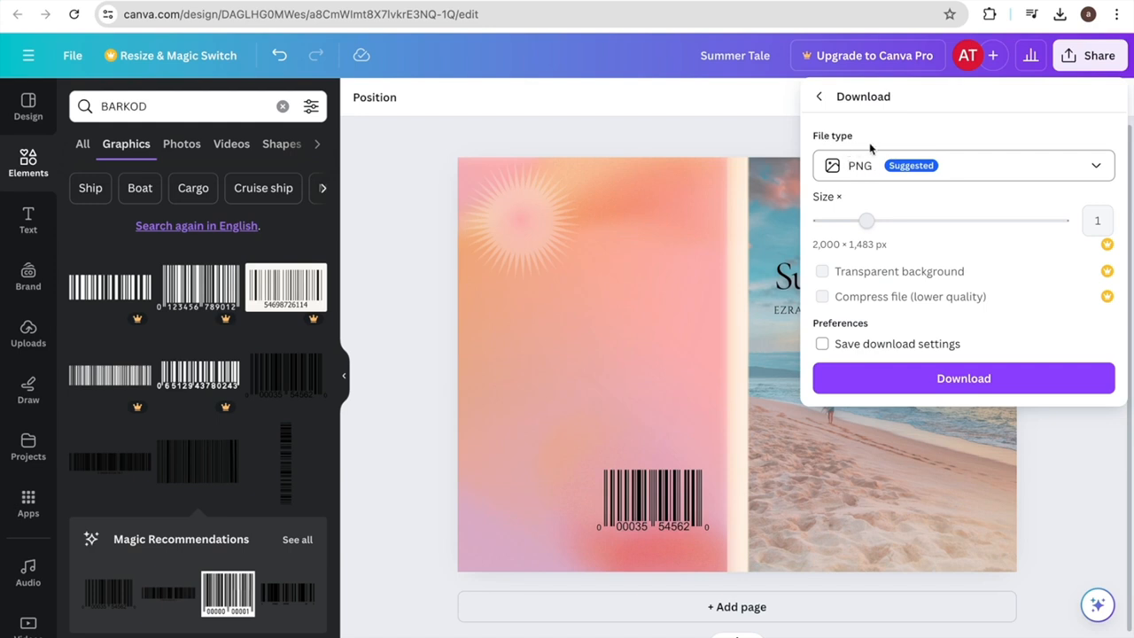
pyautogui.click(868, 176)
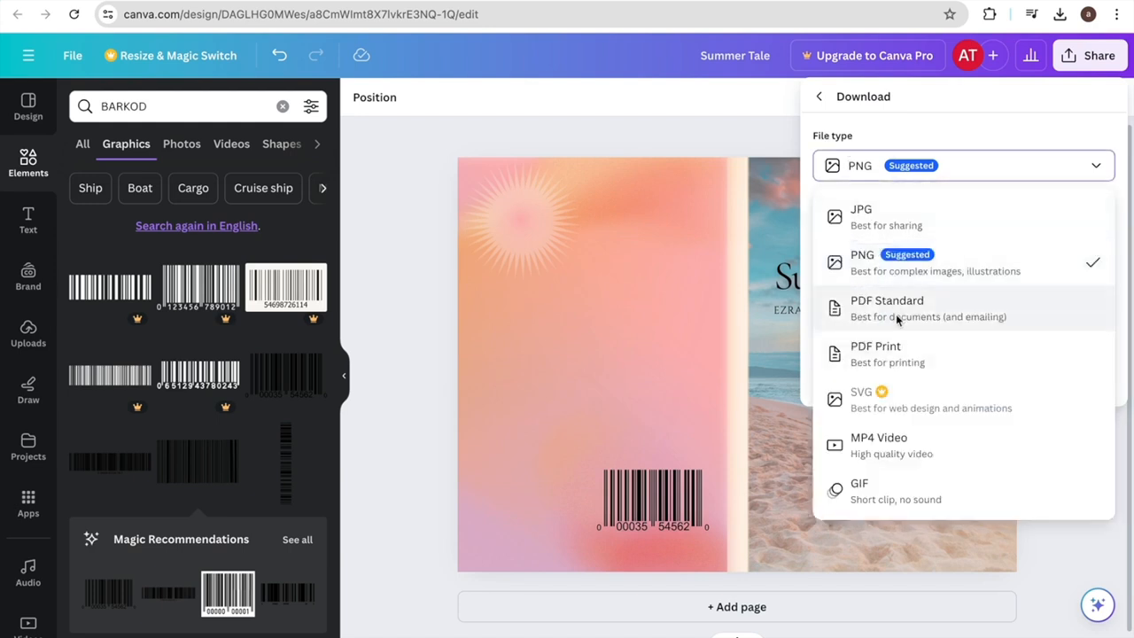
pyautogui.click(868, 320)
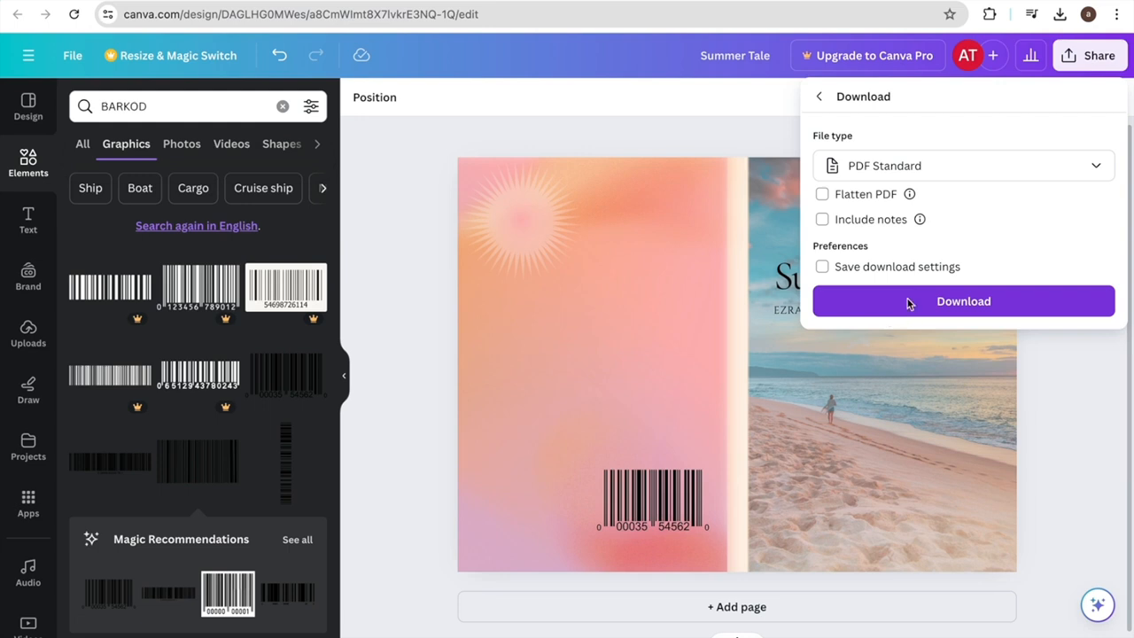
pyautogui.click(907, 302)
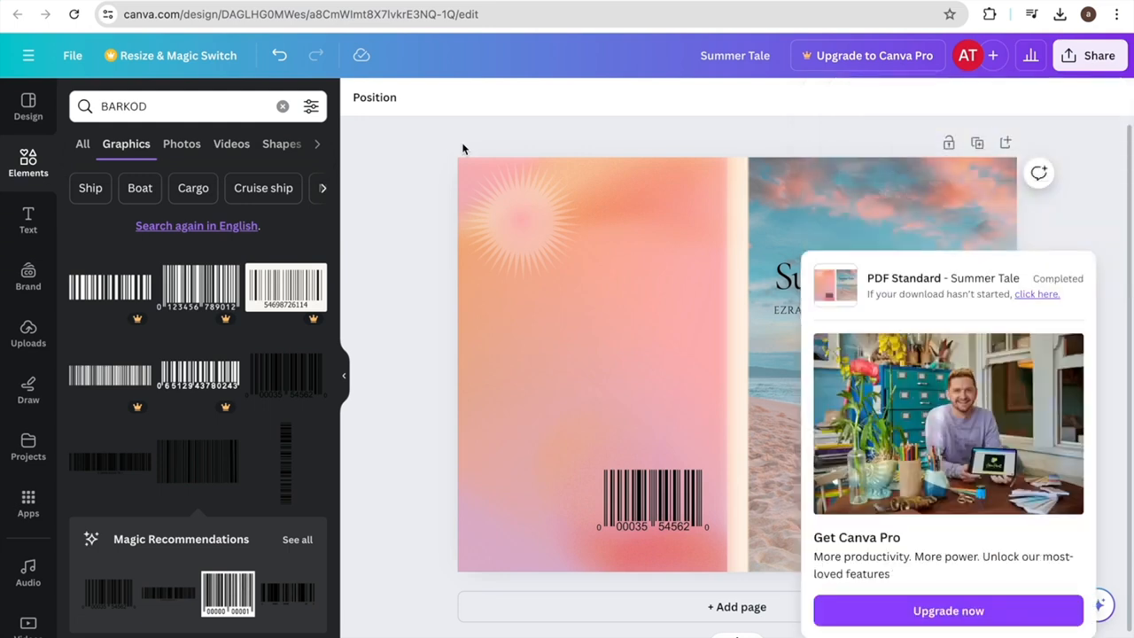